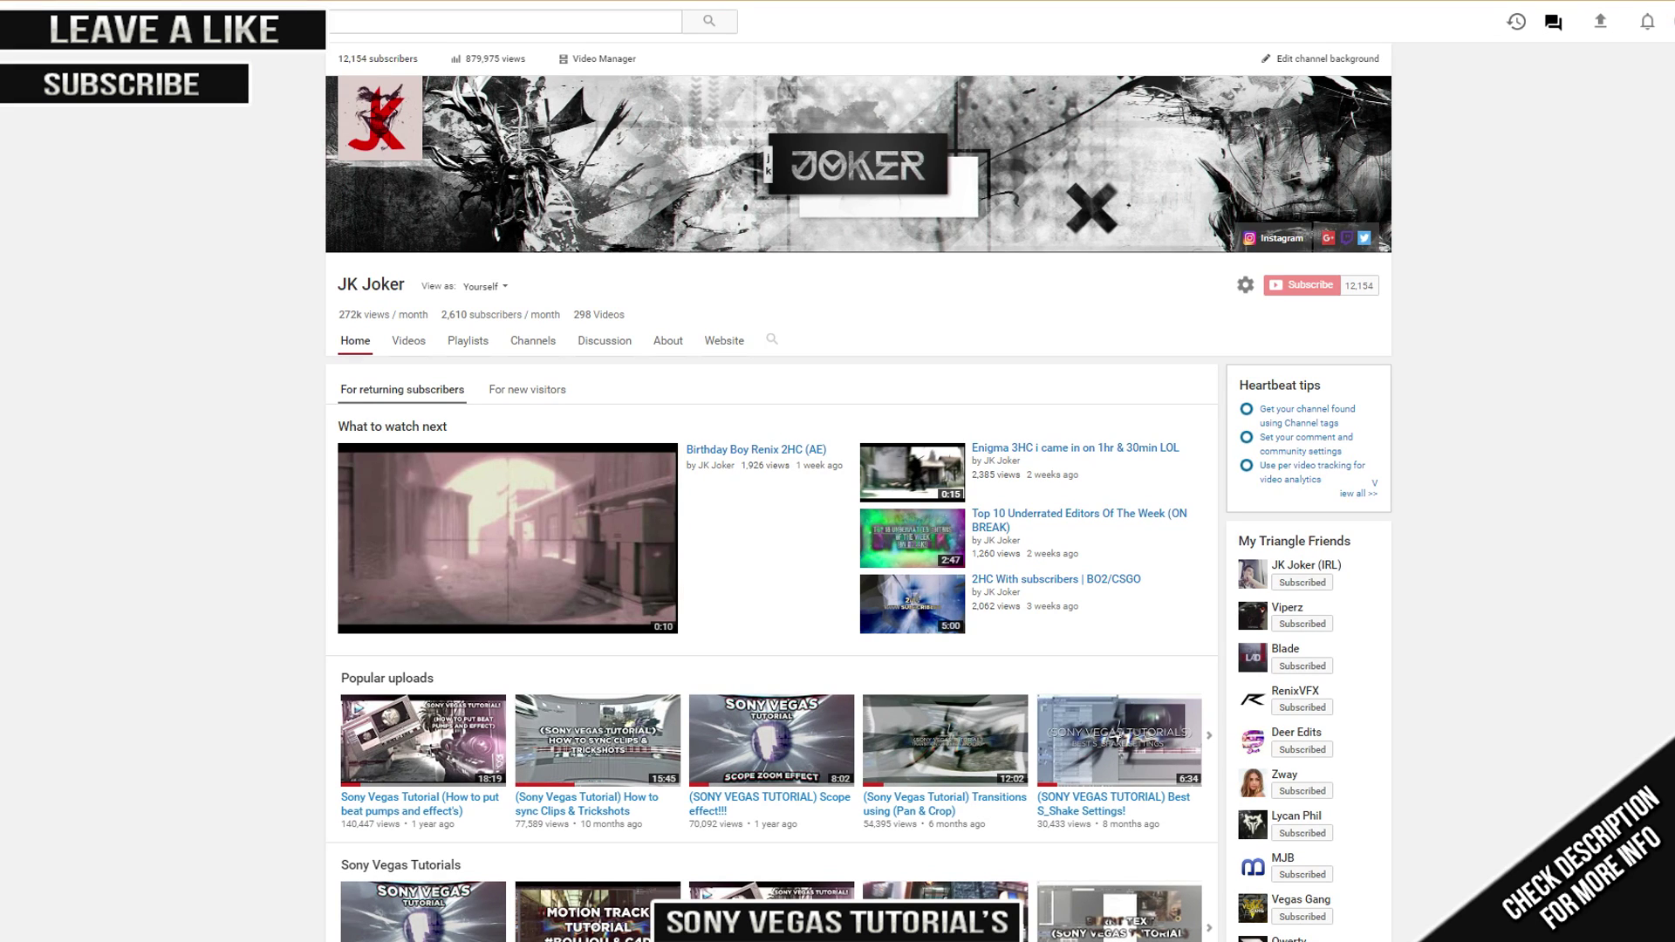
Step: Open the channel's Sony Vegas Tutorials playlist and scroll through its tutorial videos
scroll(807, 662, down, 2)
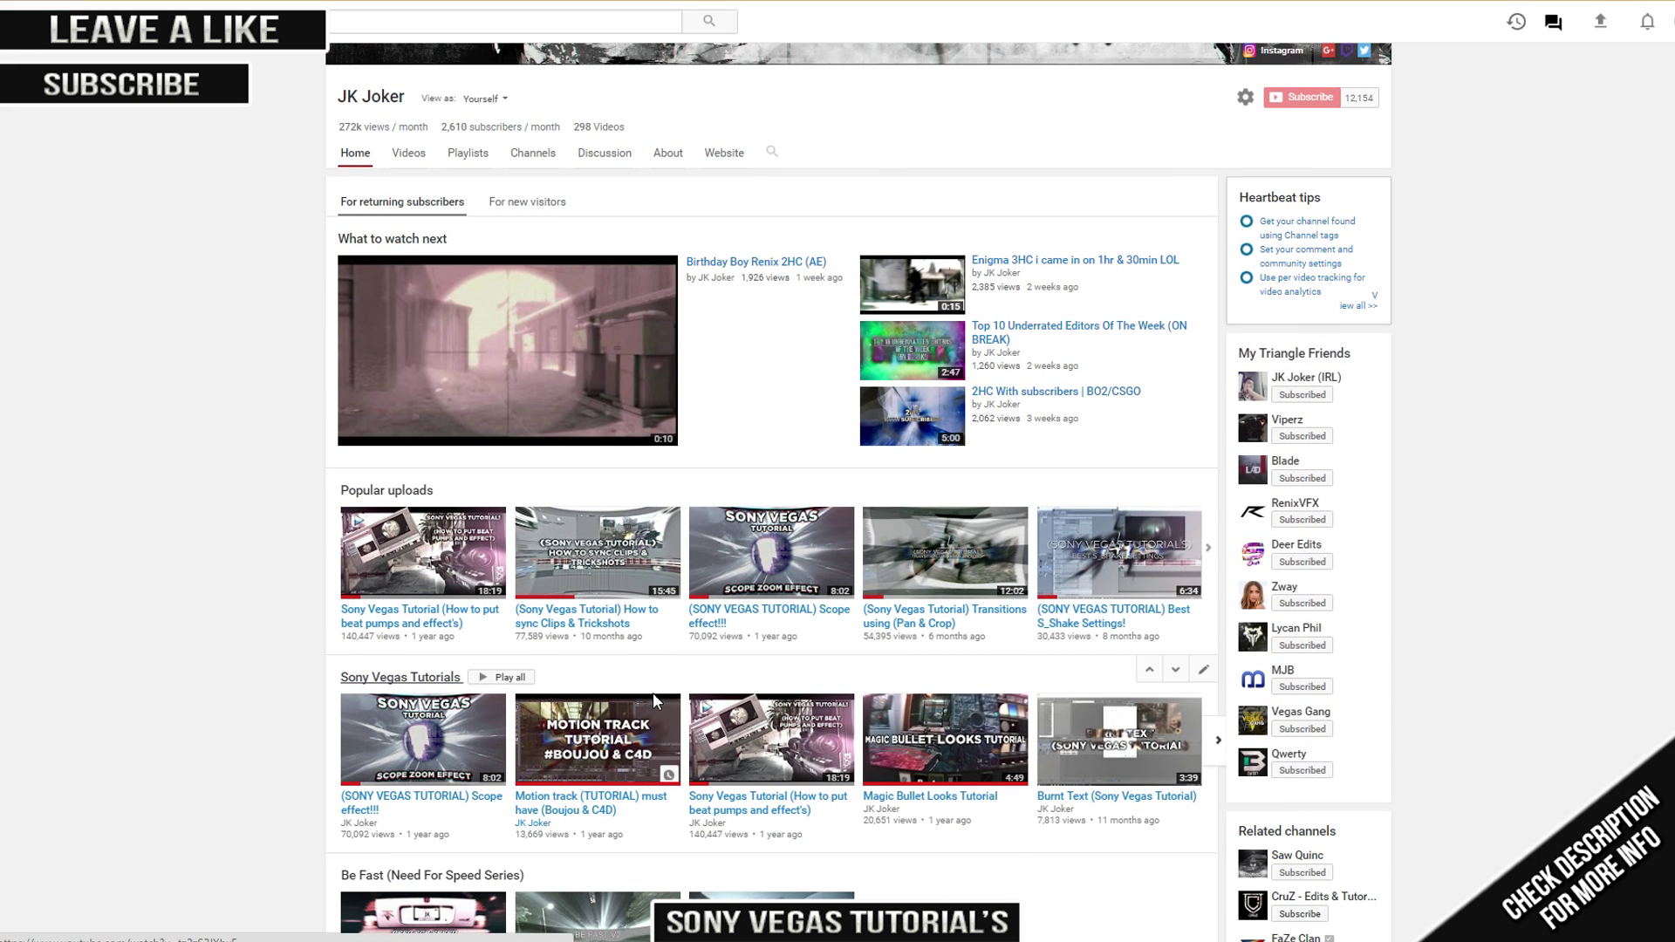
click(402, 677)
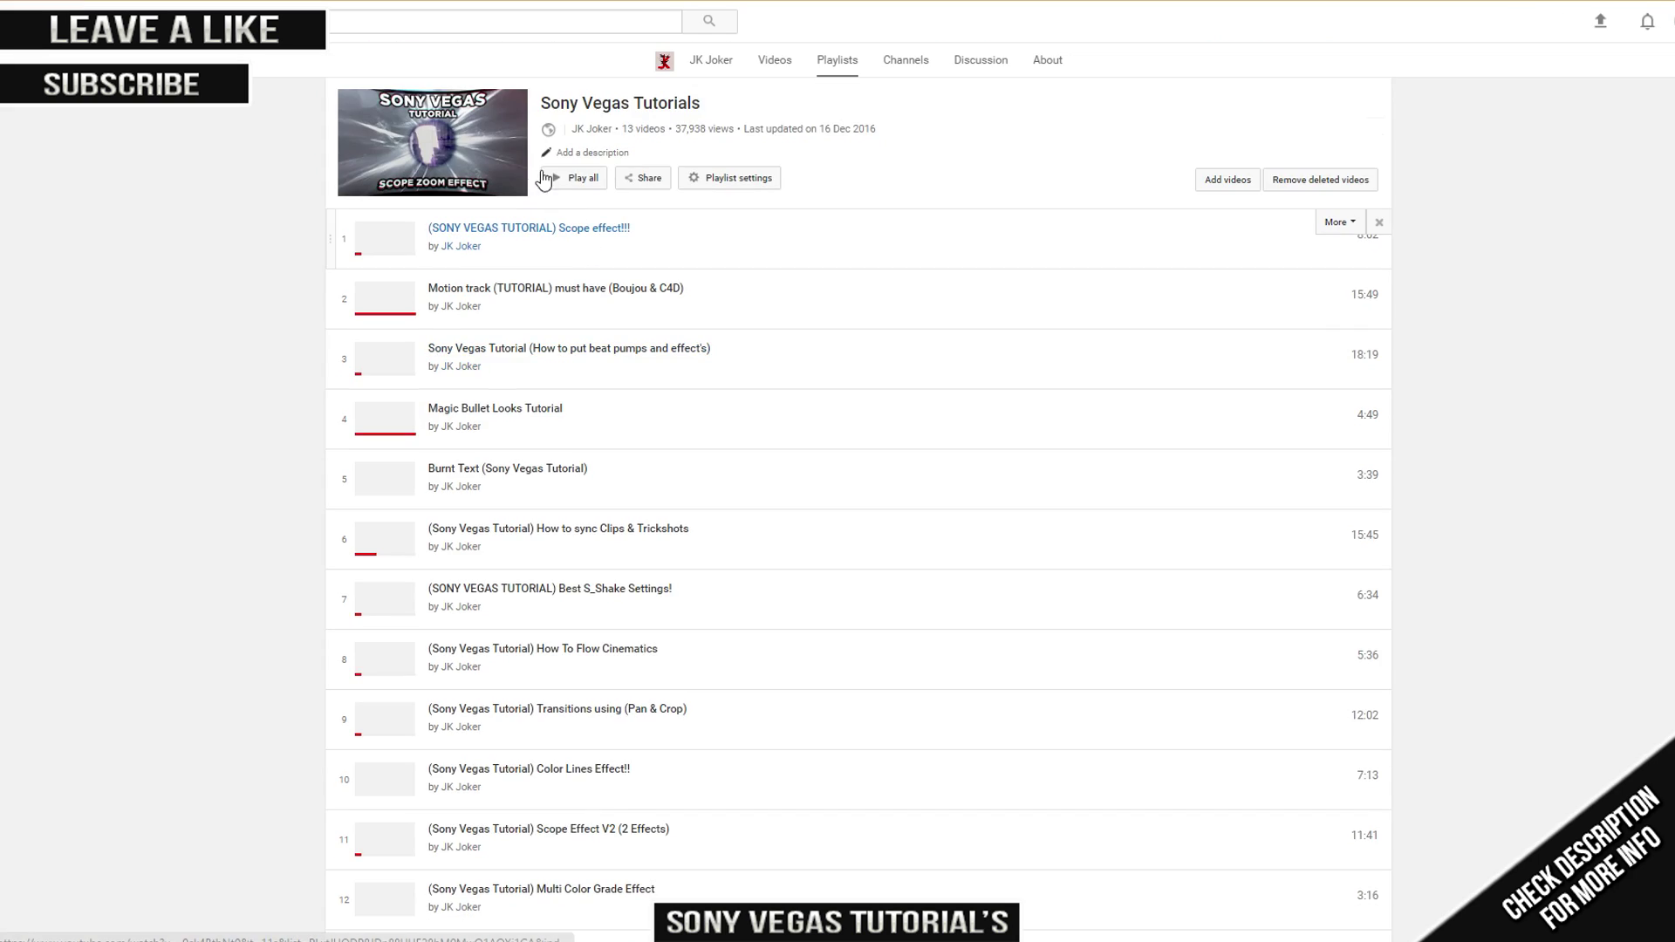
scroll(602, 872, down, 3)
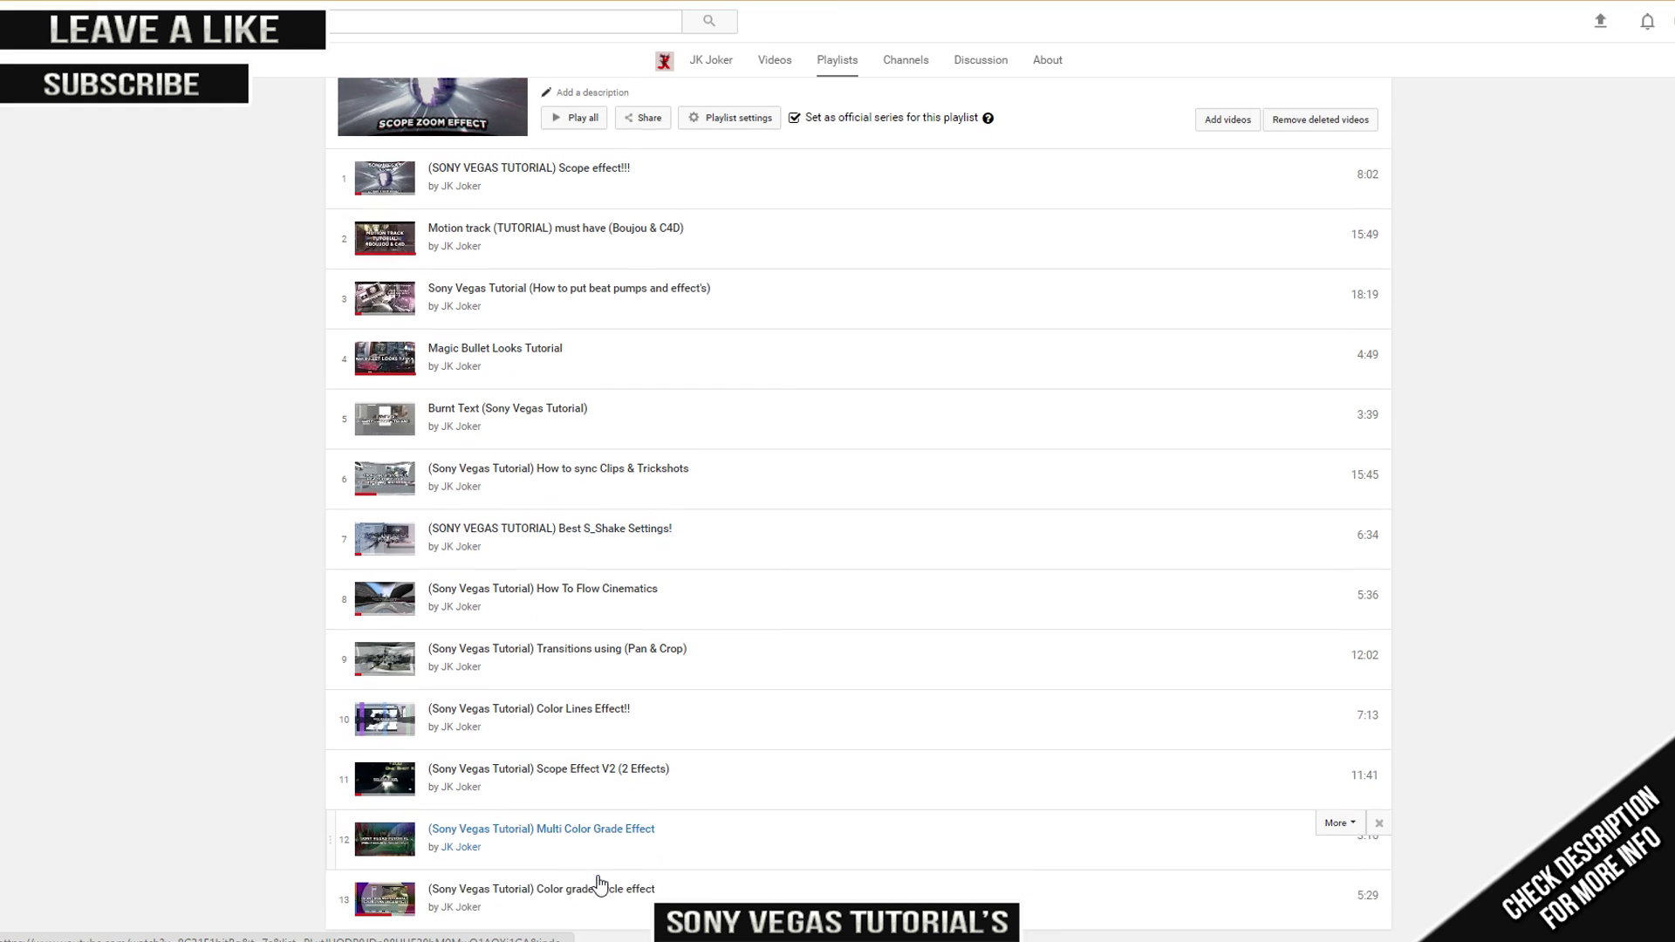
scroll(572, 837, up, 3)
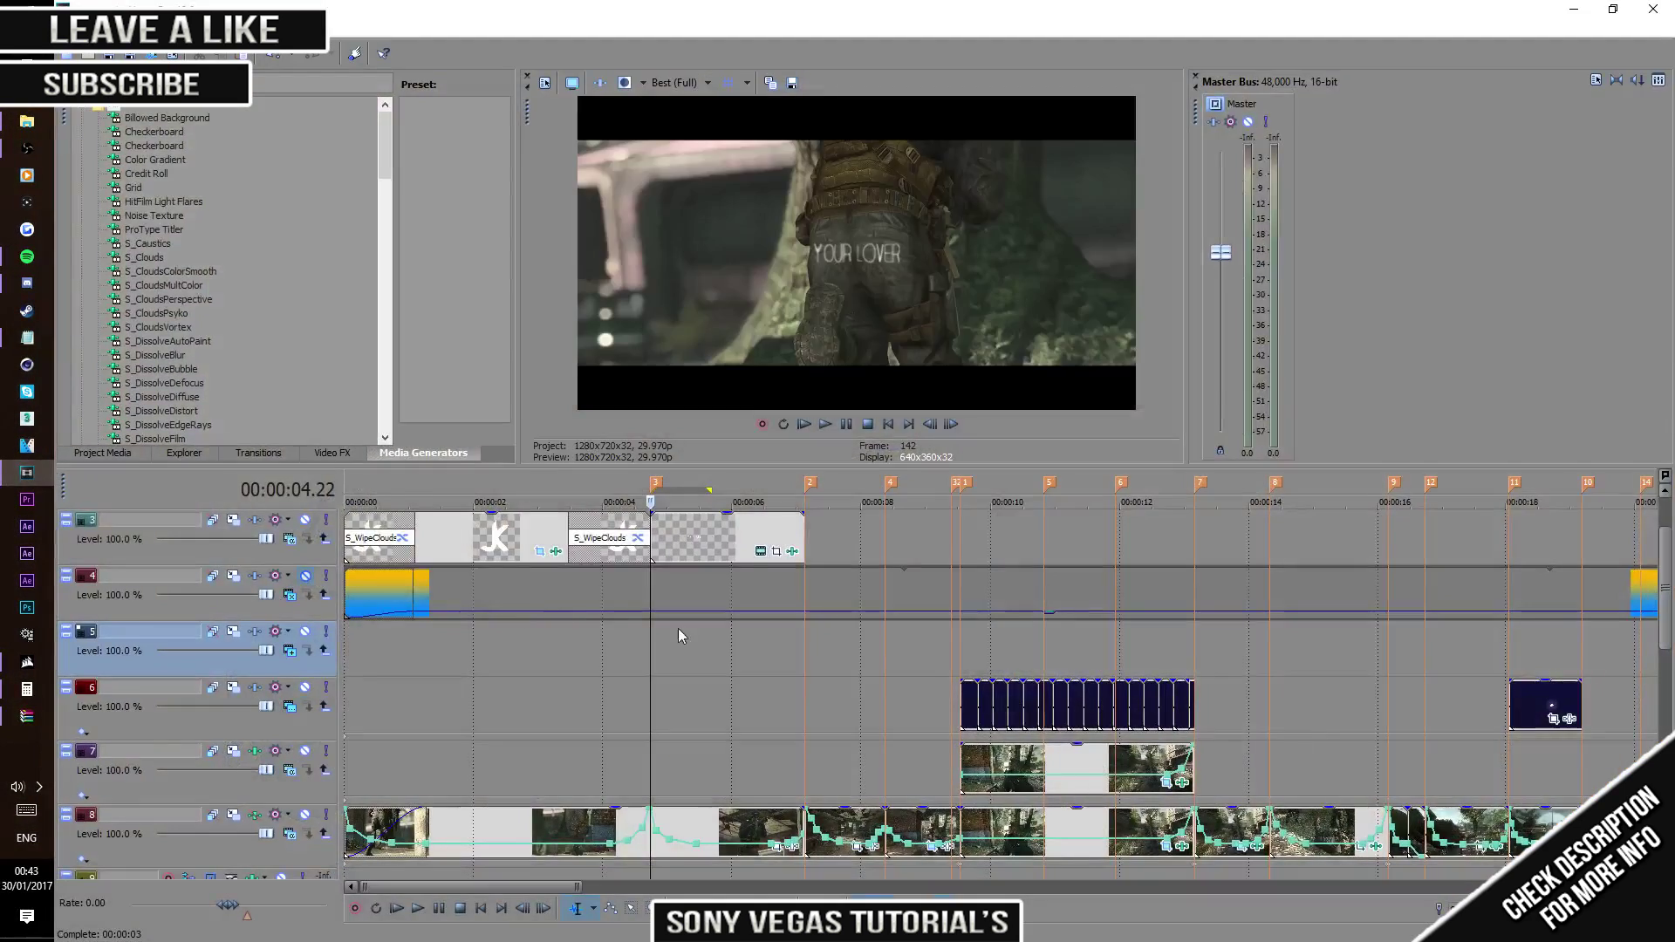
Step: Loop-preview the 4.7–6.3 s section around the YOUR LOVER title, then minimize Vegas
drag(681, 683, 703, 684)
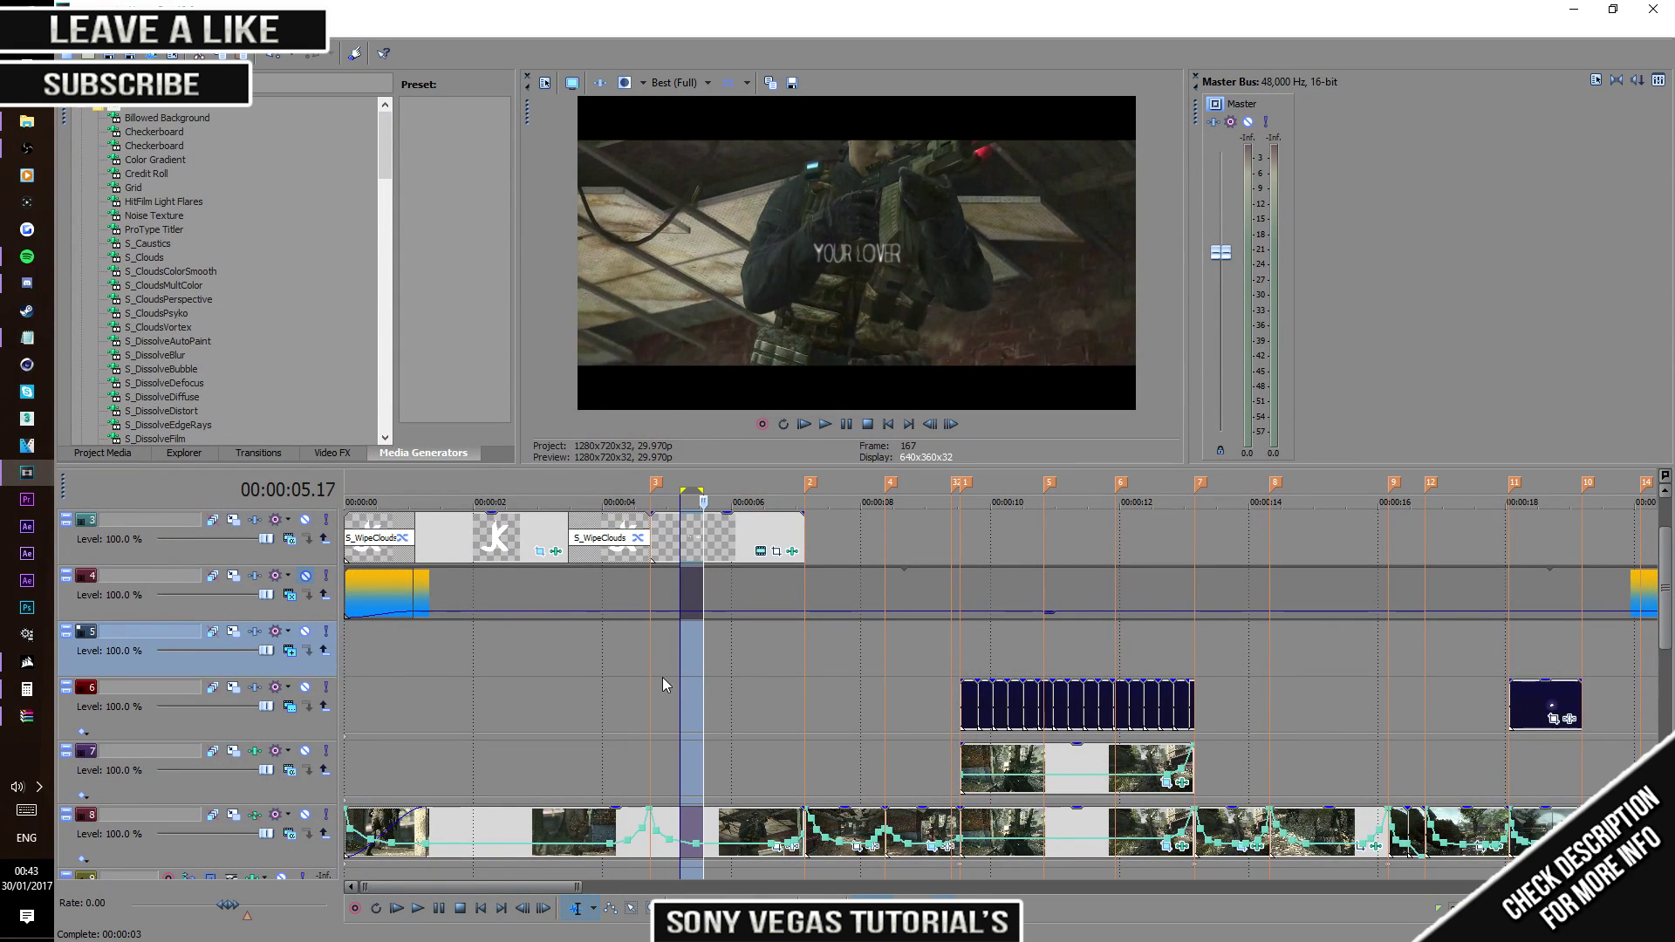
click(661, 679)
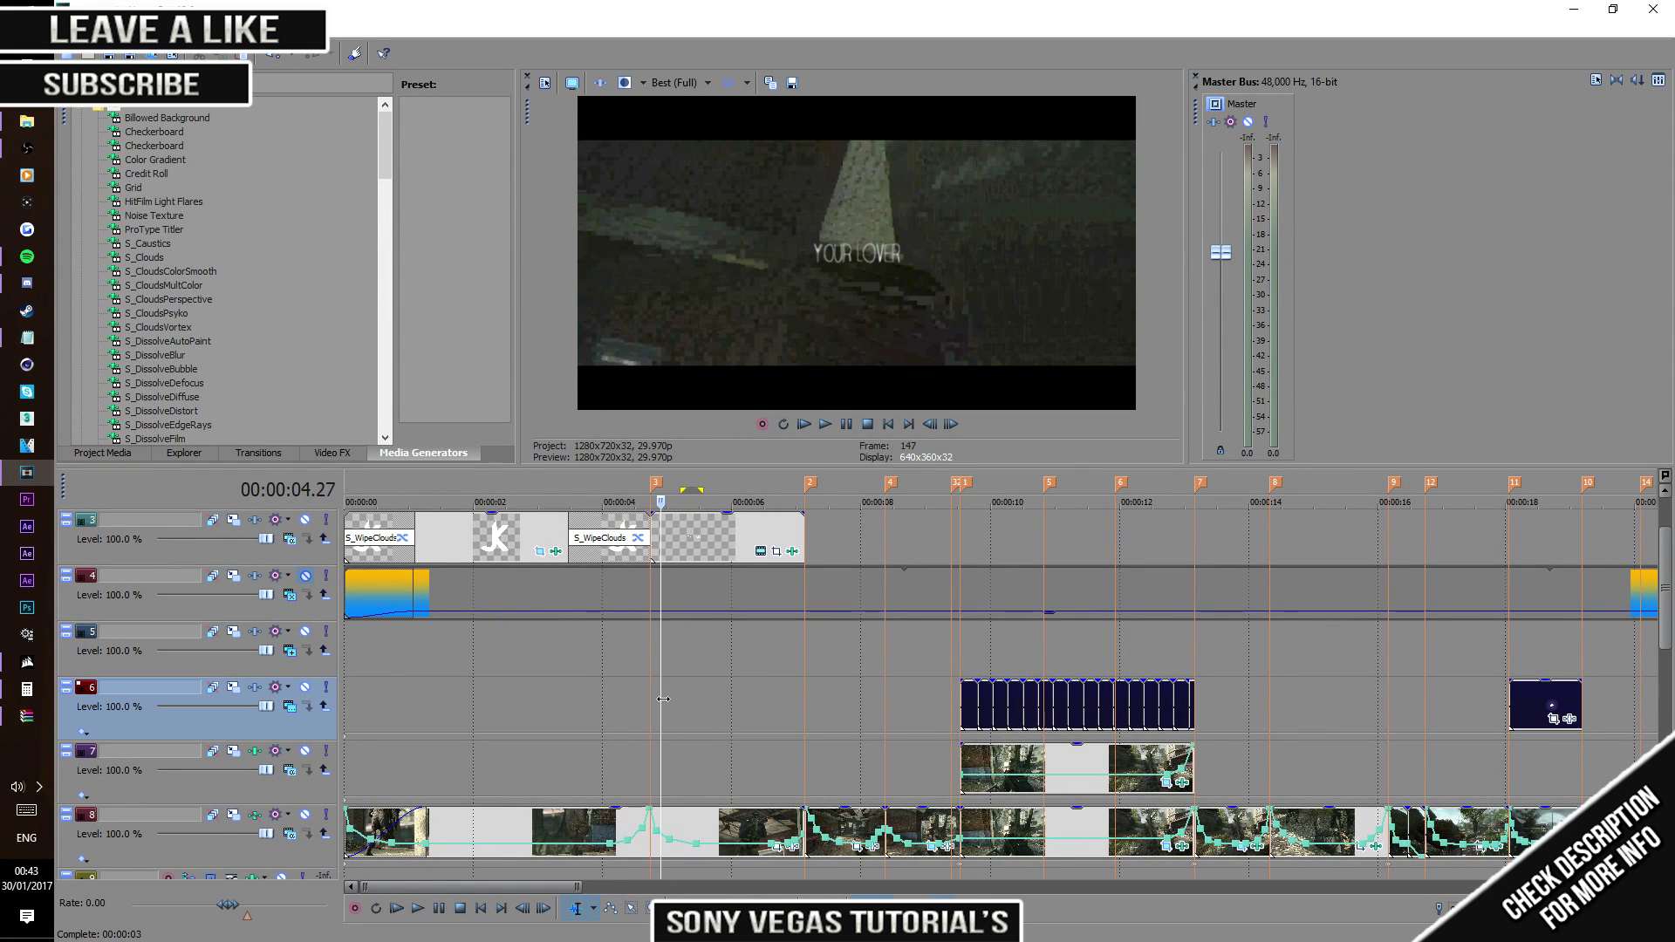
drag(663, 699, 817, 723)
key(space)
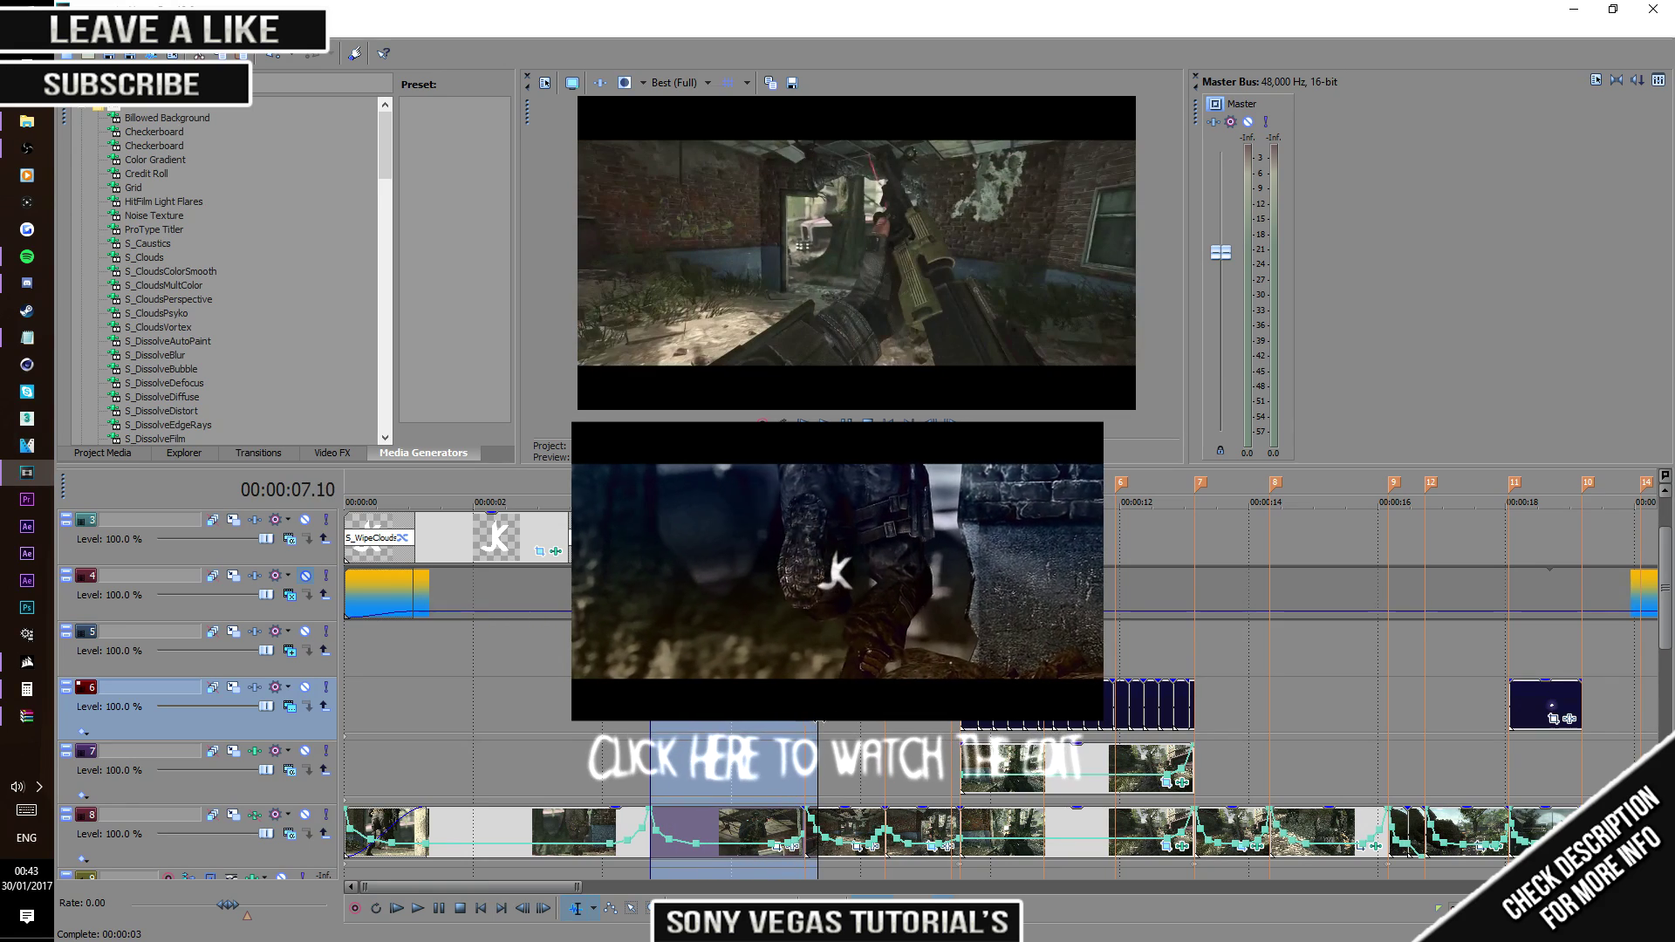
scroll(763, 747, up, 2)
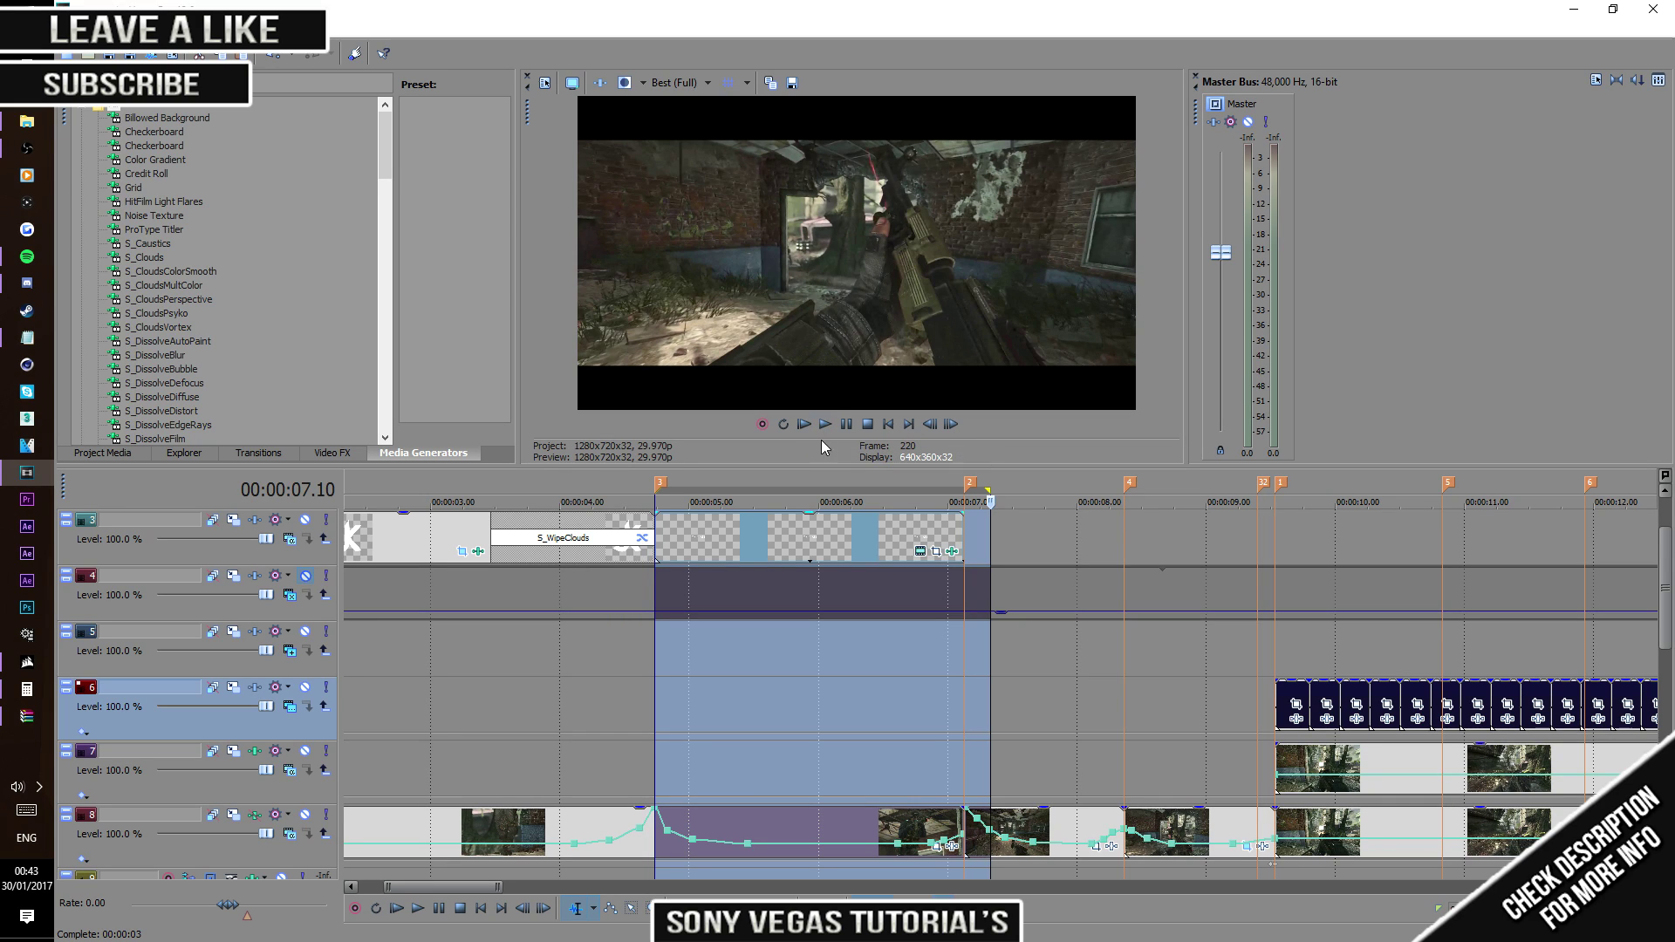
click(825, 429)
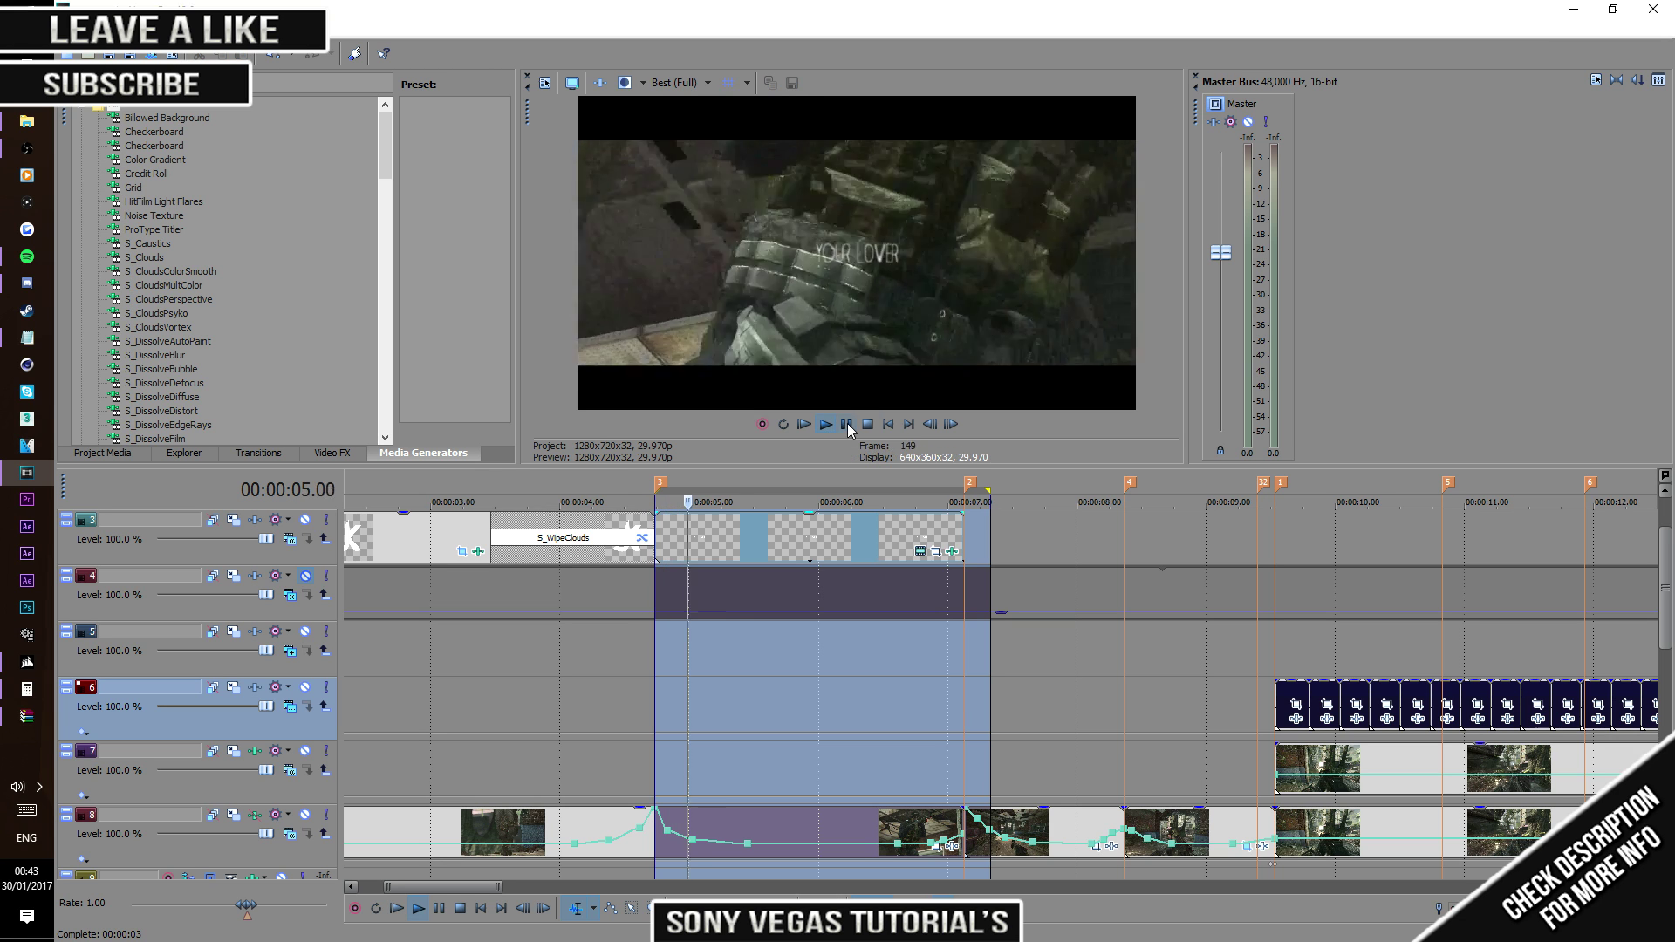
click(846, 424)
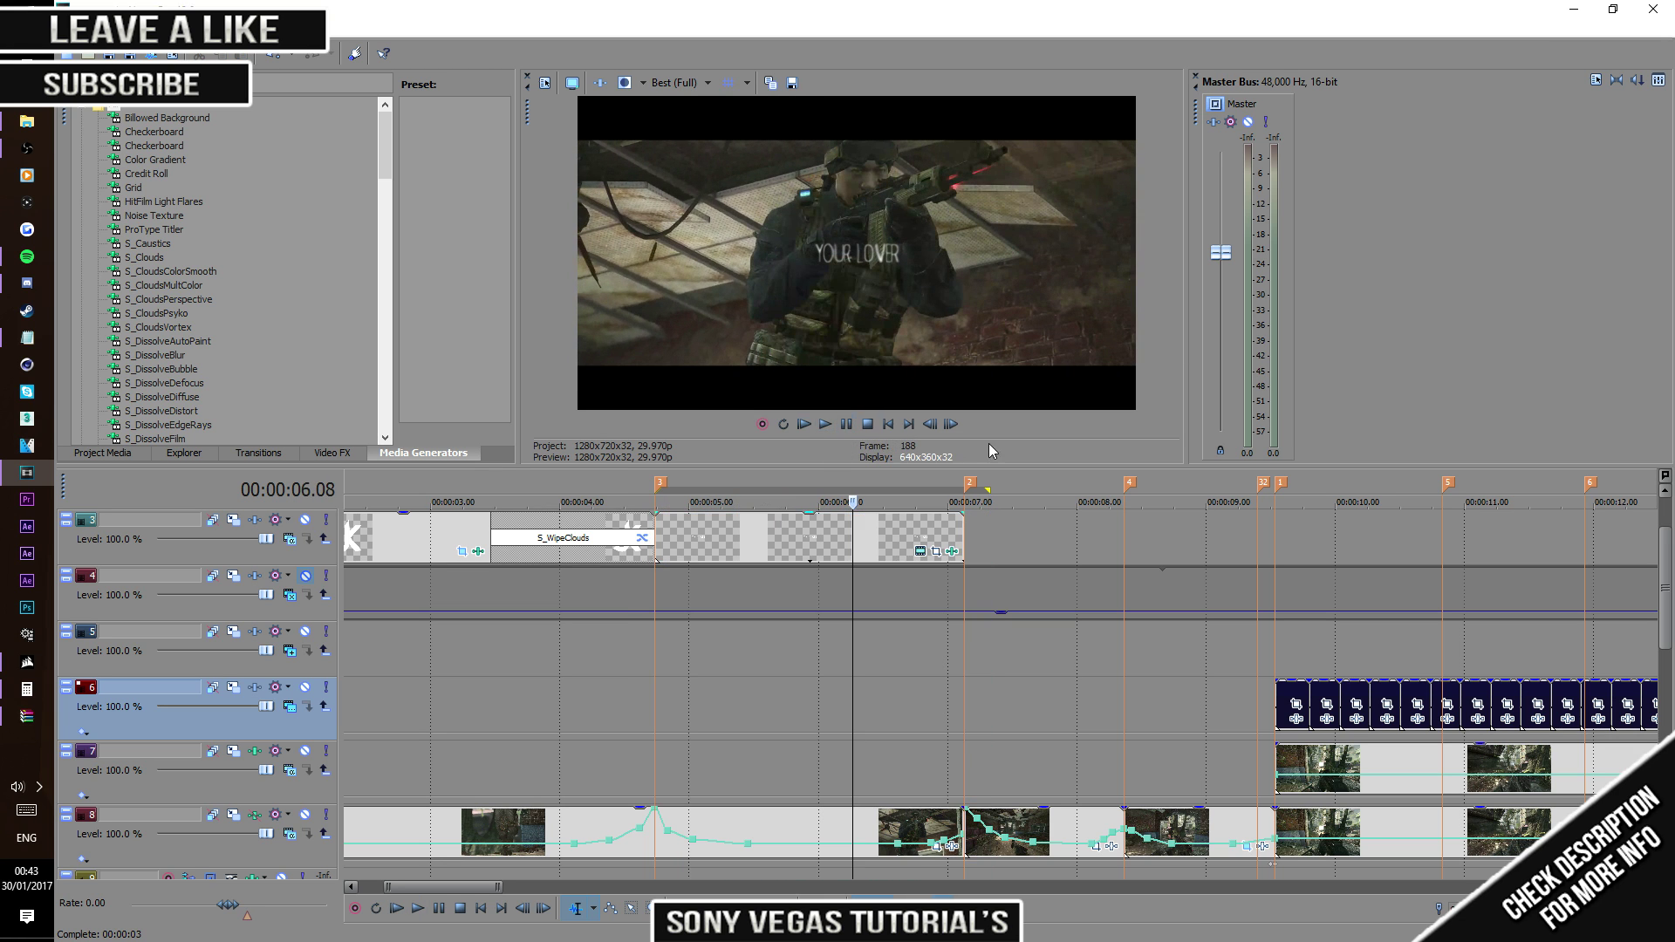
click(1573, 8)
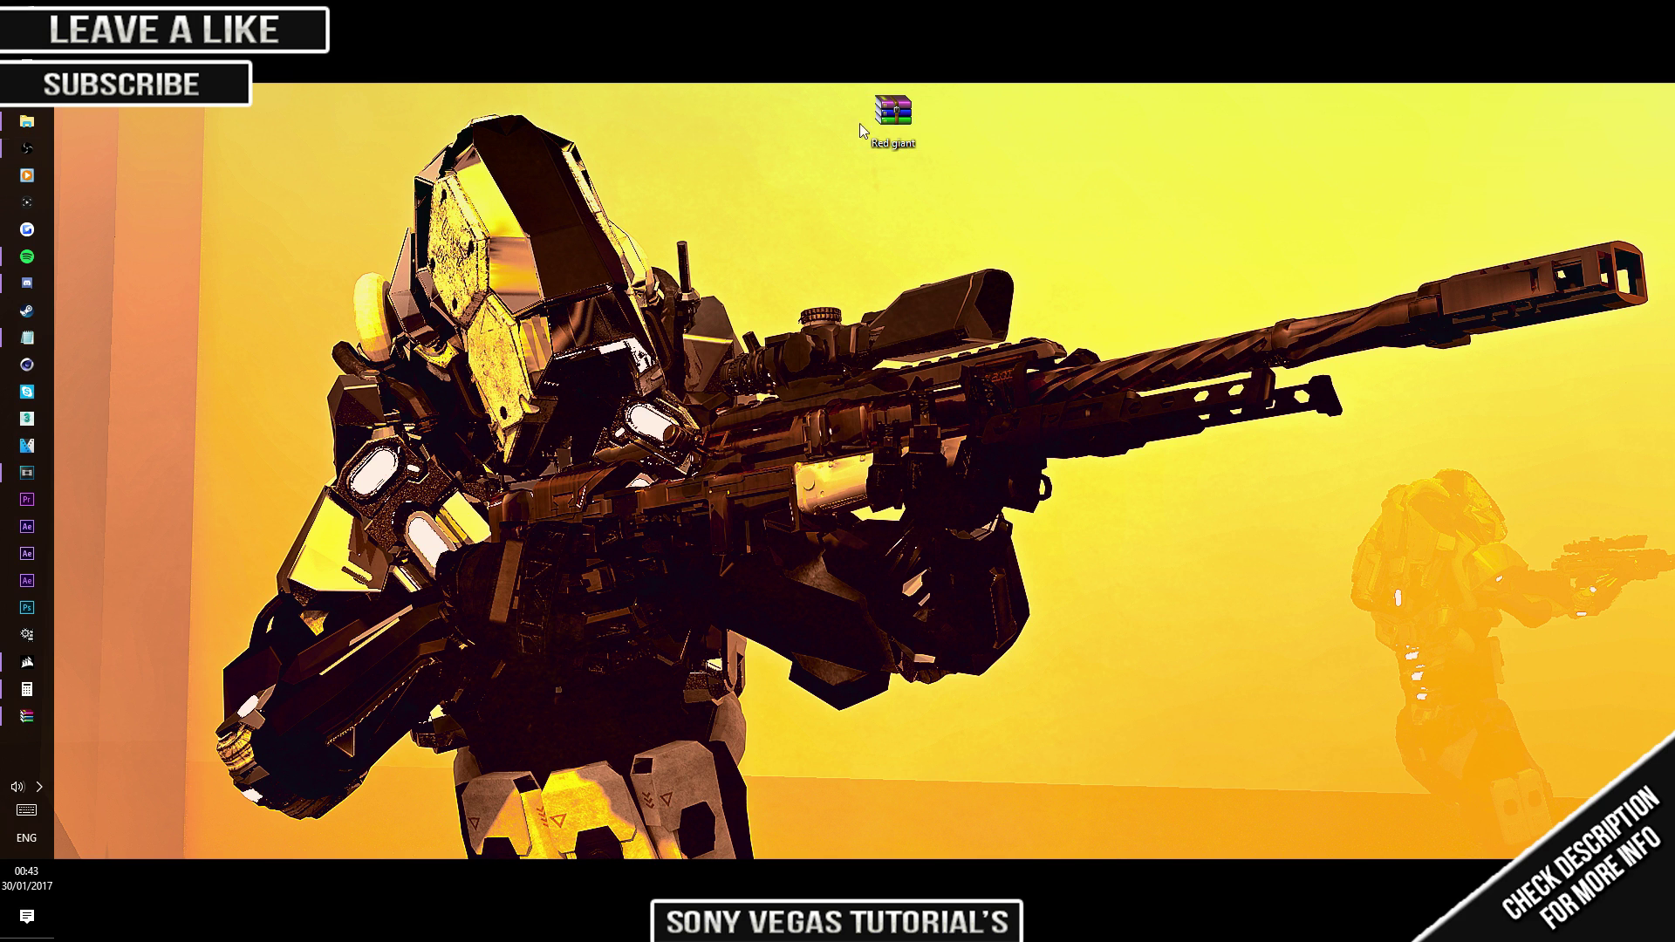
Step: Extract the Red giant folder from Red giant.rar onto the desktop
double_click(883, 120)
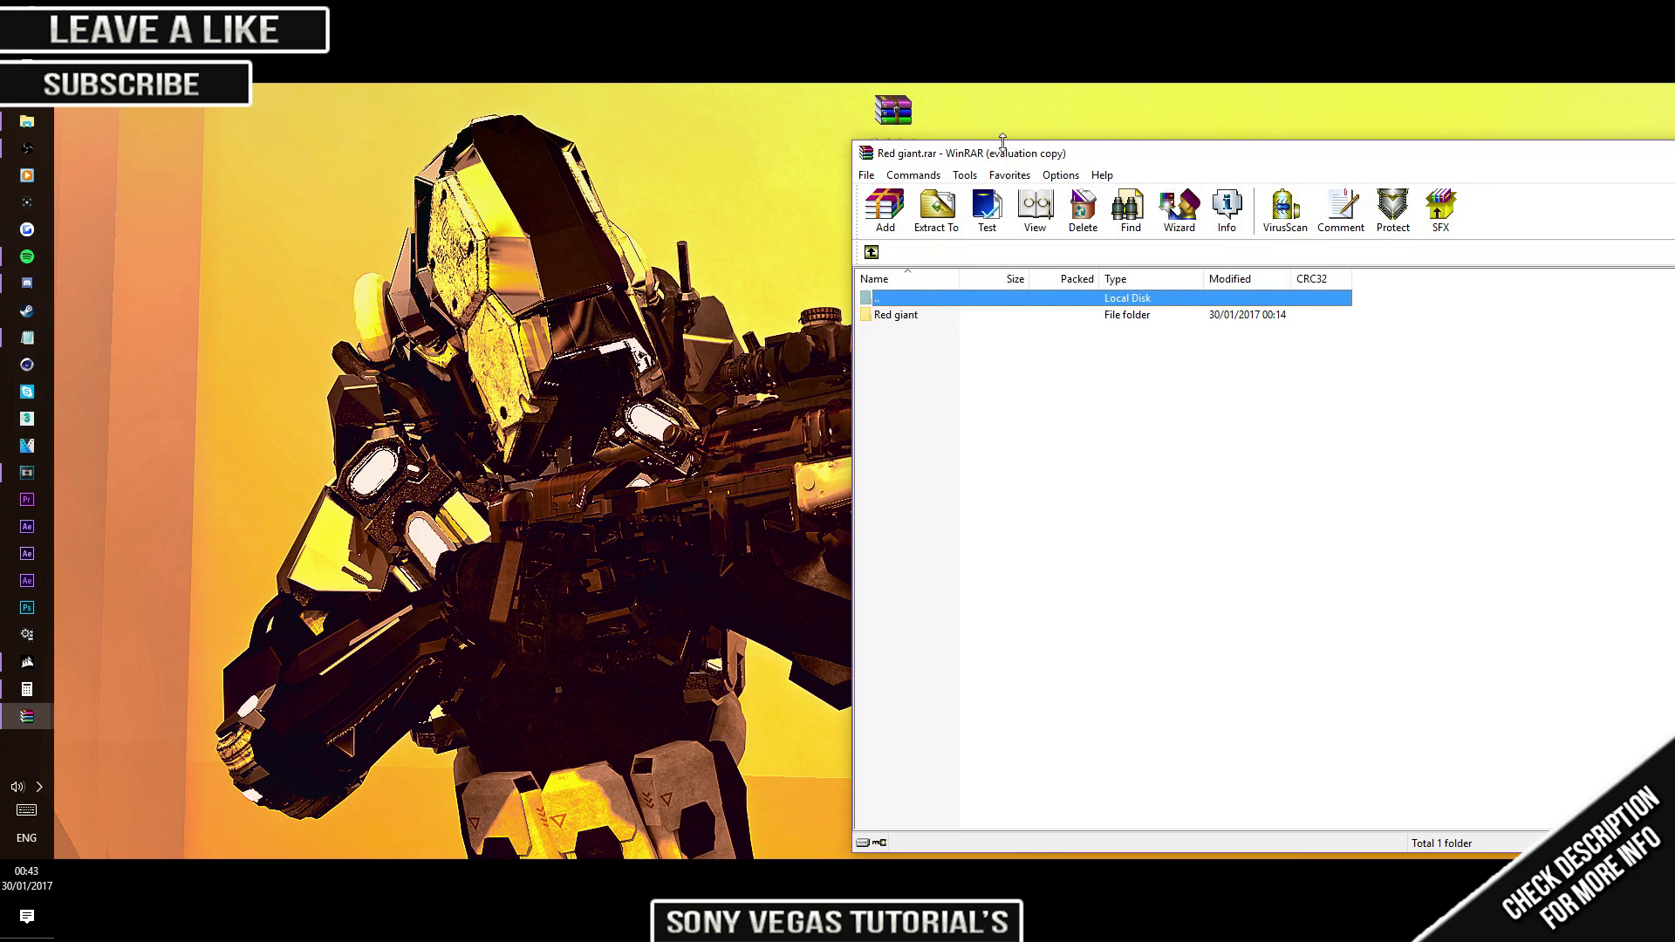
click(1521, 434)
drag(1100, 166, 1195, 186)
drag(985, 335, 659, 260)
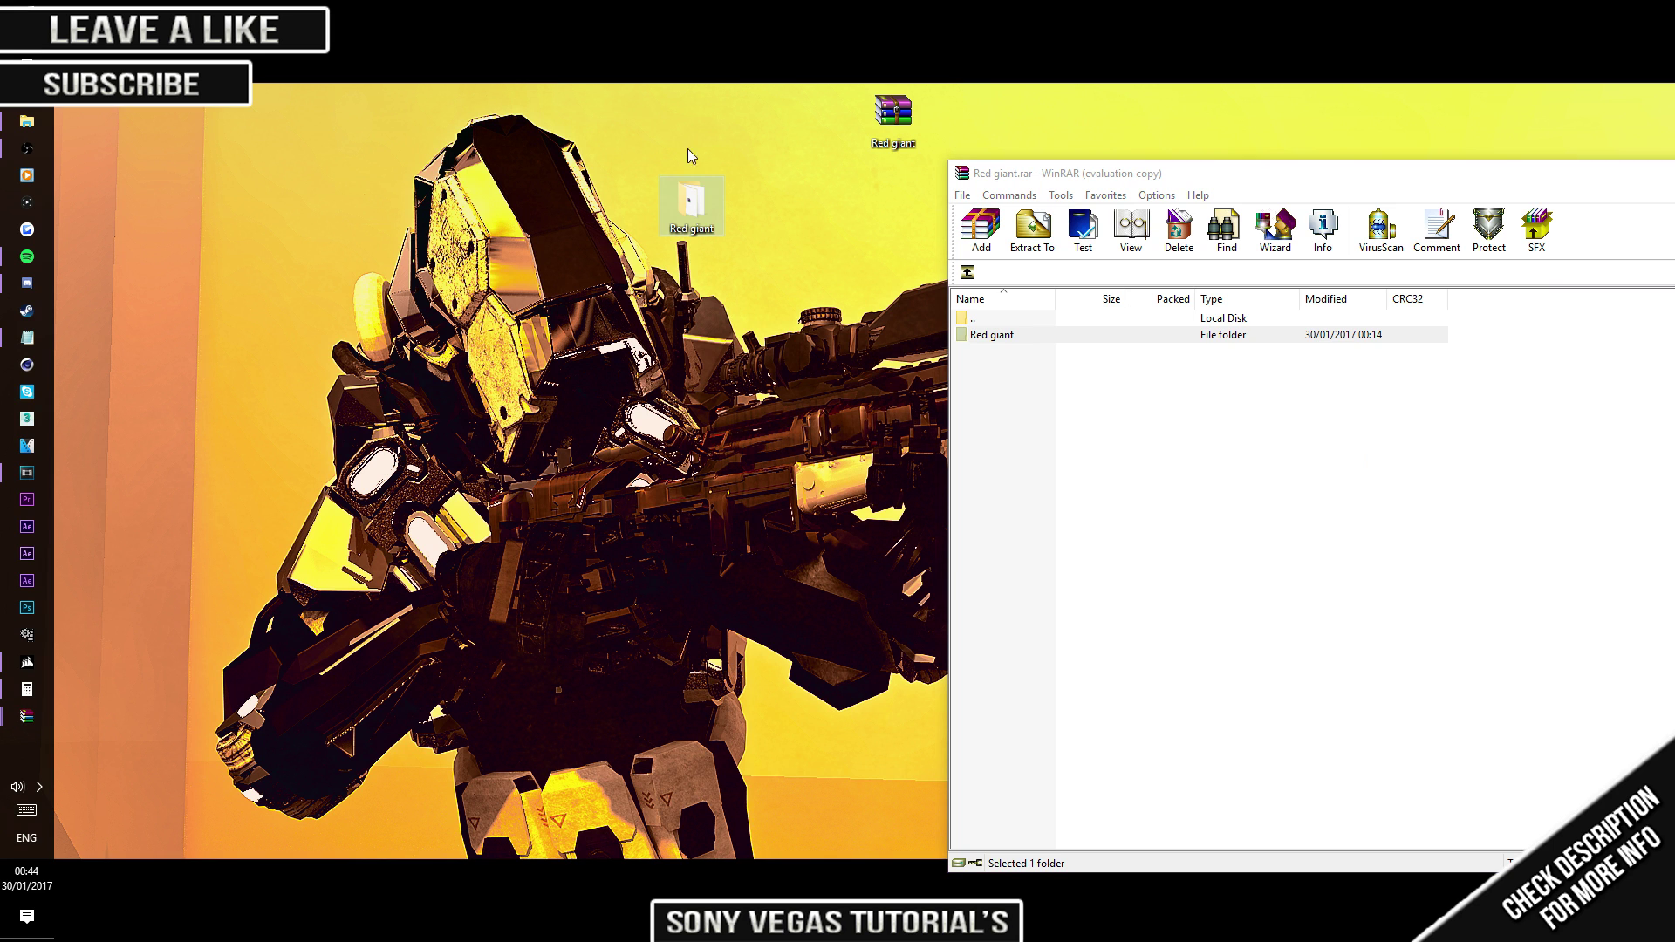
Step: In the extracted Red giant folder, select the RGUv1.6 part3 archive
double_click(692, 203)
drag(572, 162, 444, 123)
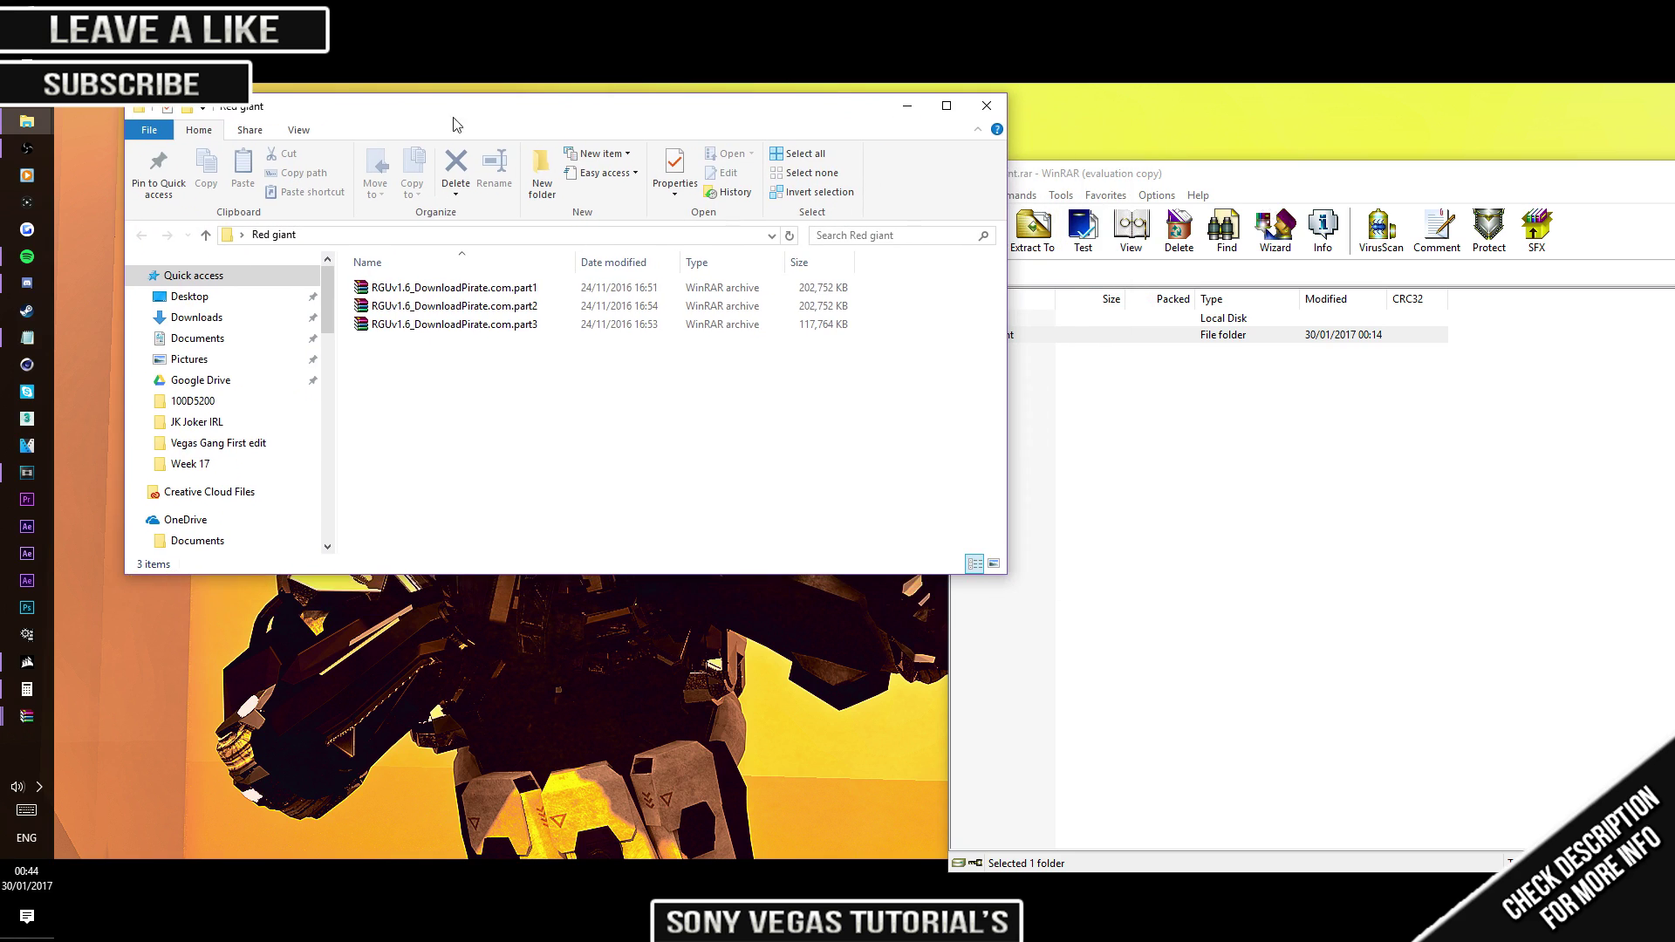
drag(660, 474, 479, 298)
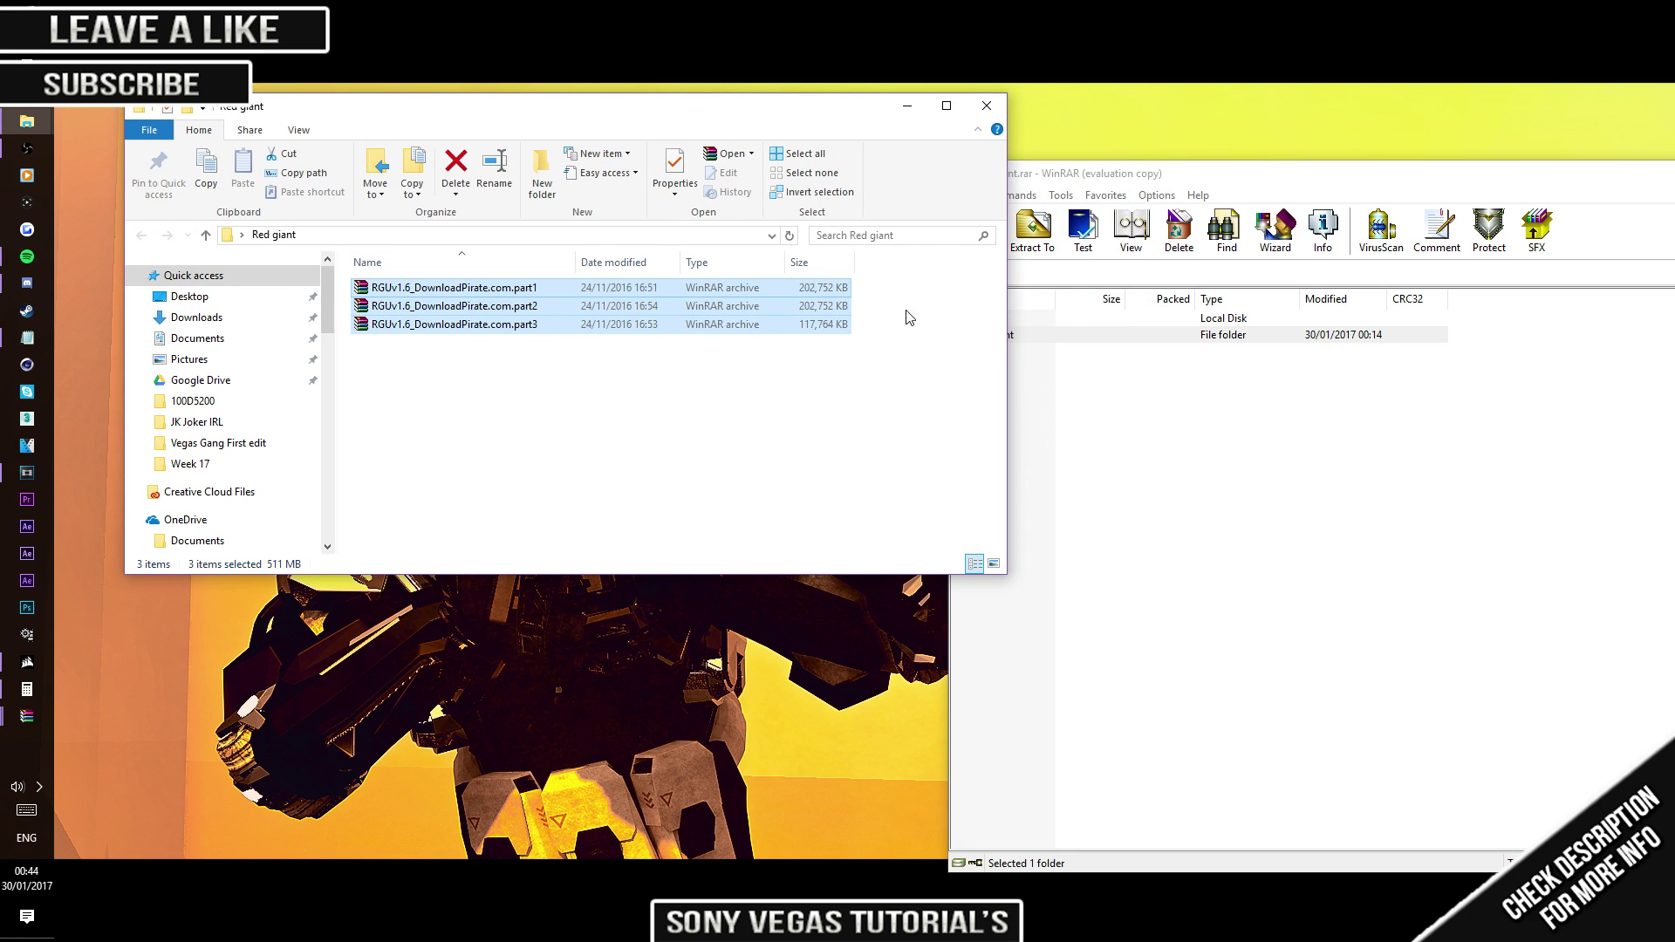
drag(897, 309, 725, 273)
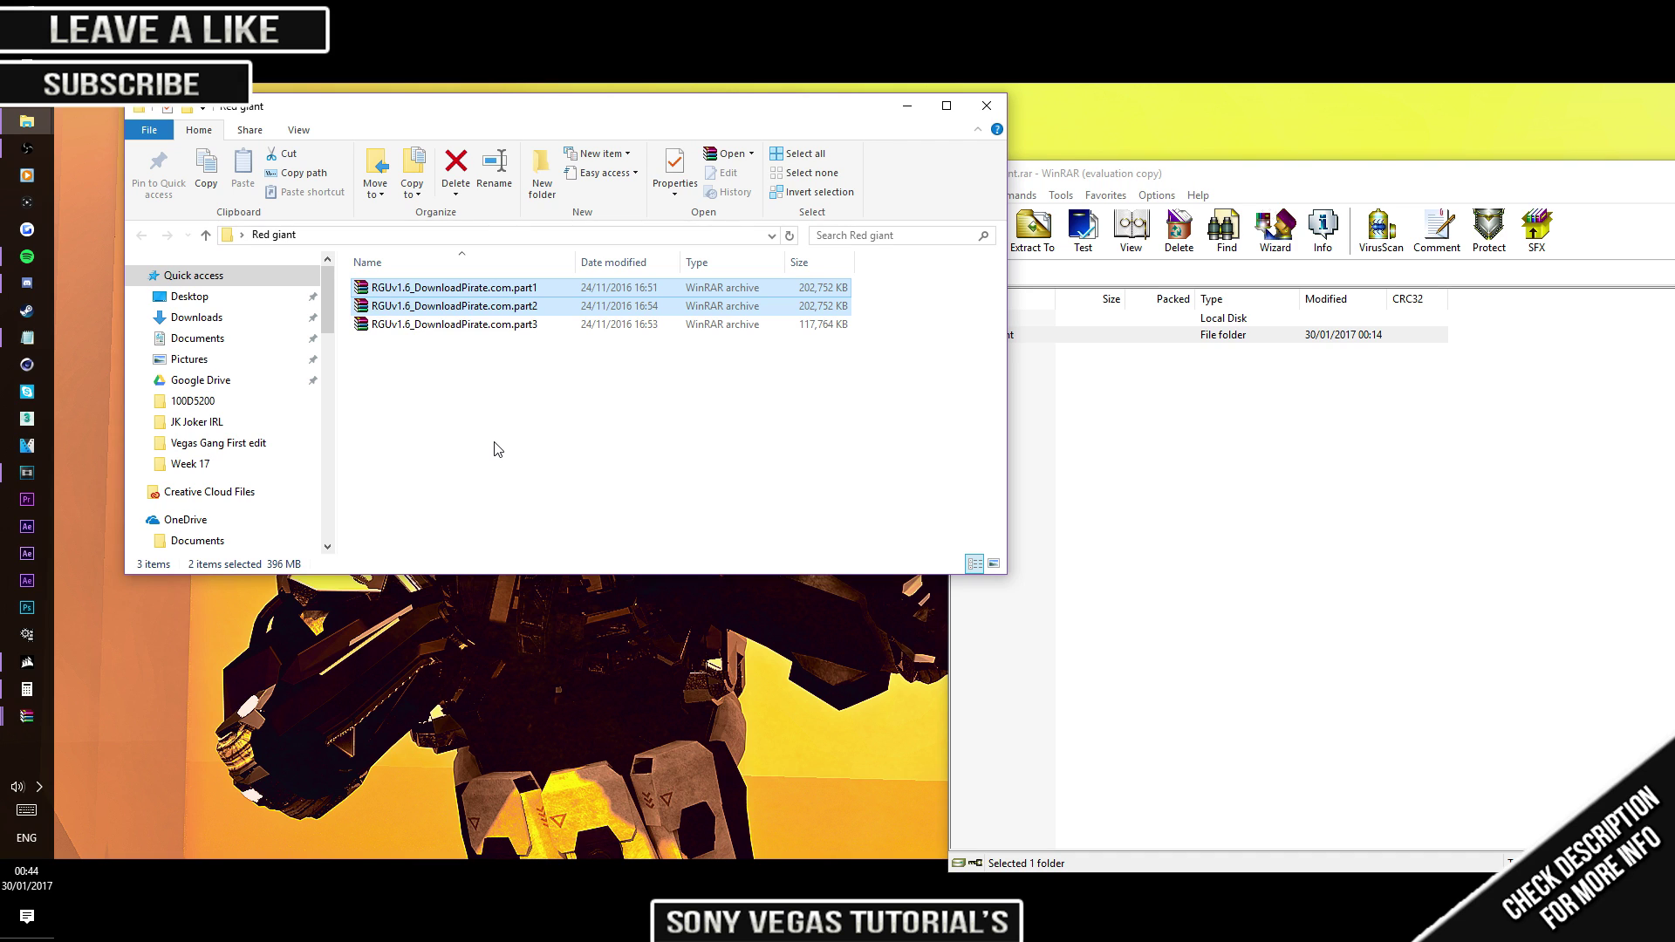
drag(487, 373, 537, 330)
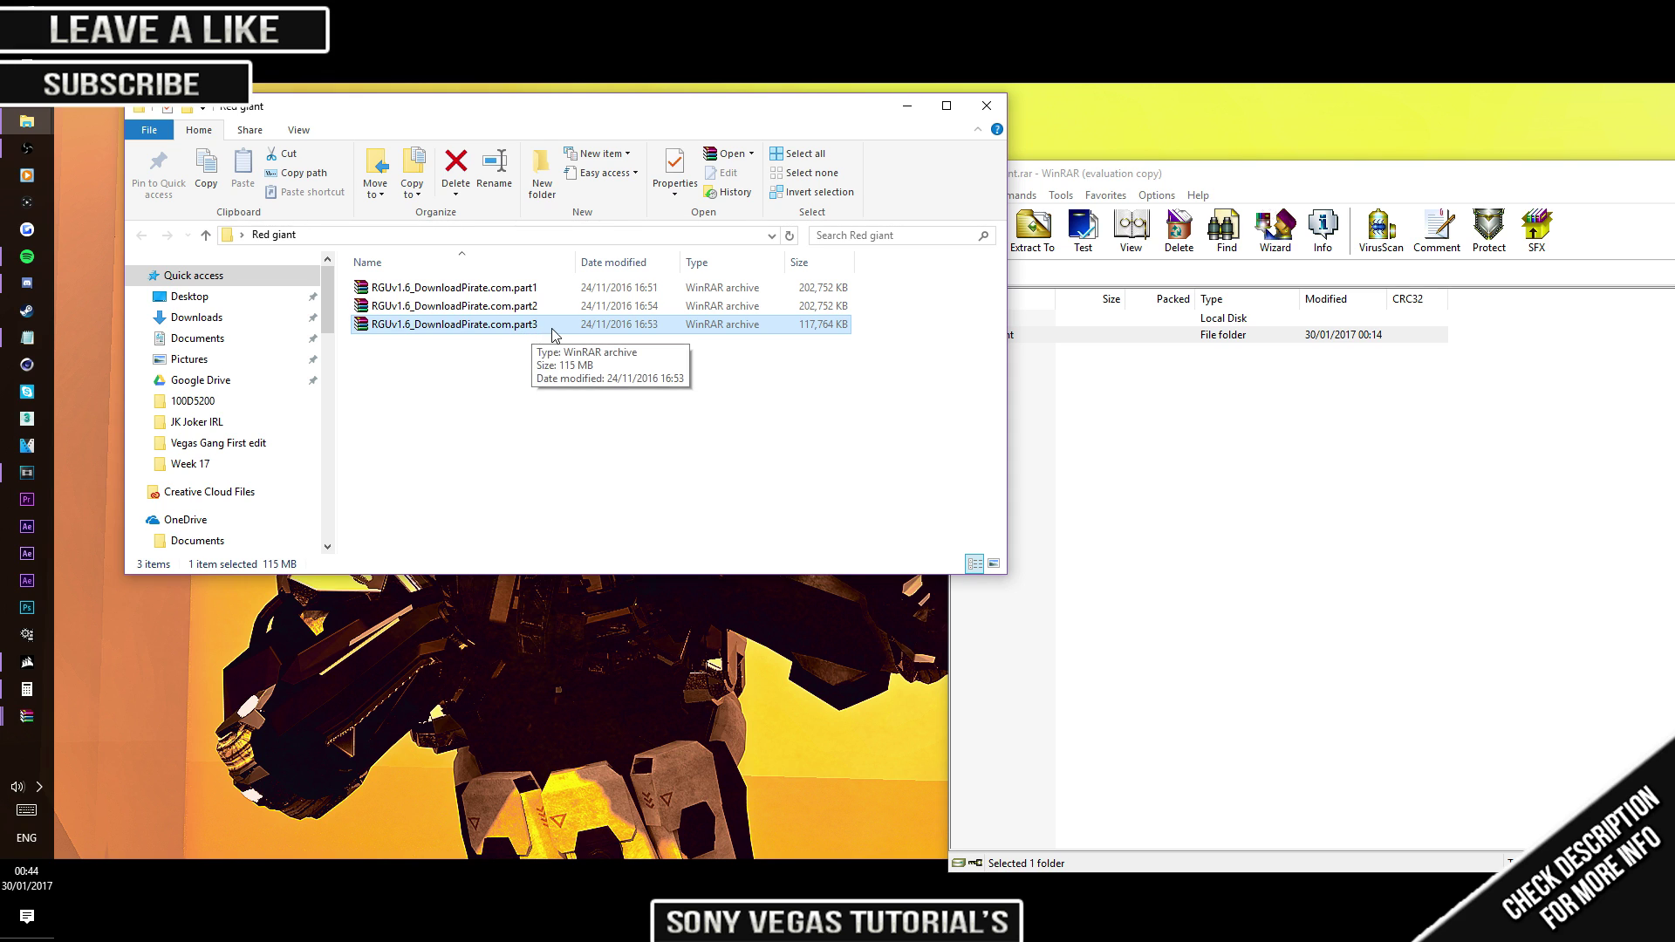
Step: Extract Universe Setup from part3 to the desktop, then close the folder and WinRAR windows
double_click(553, 327)
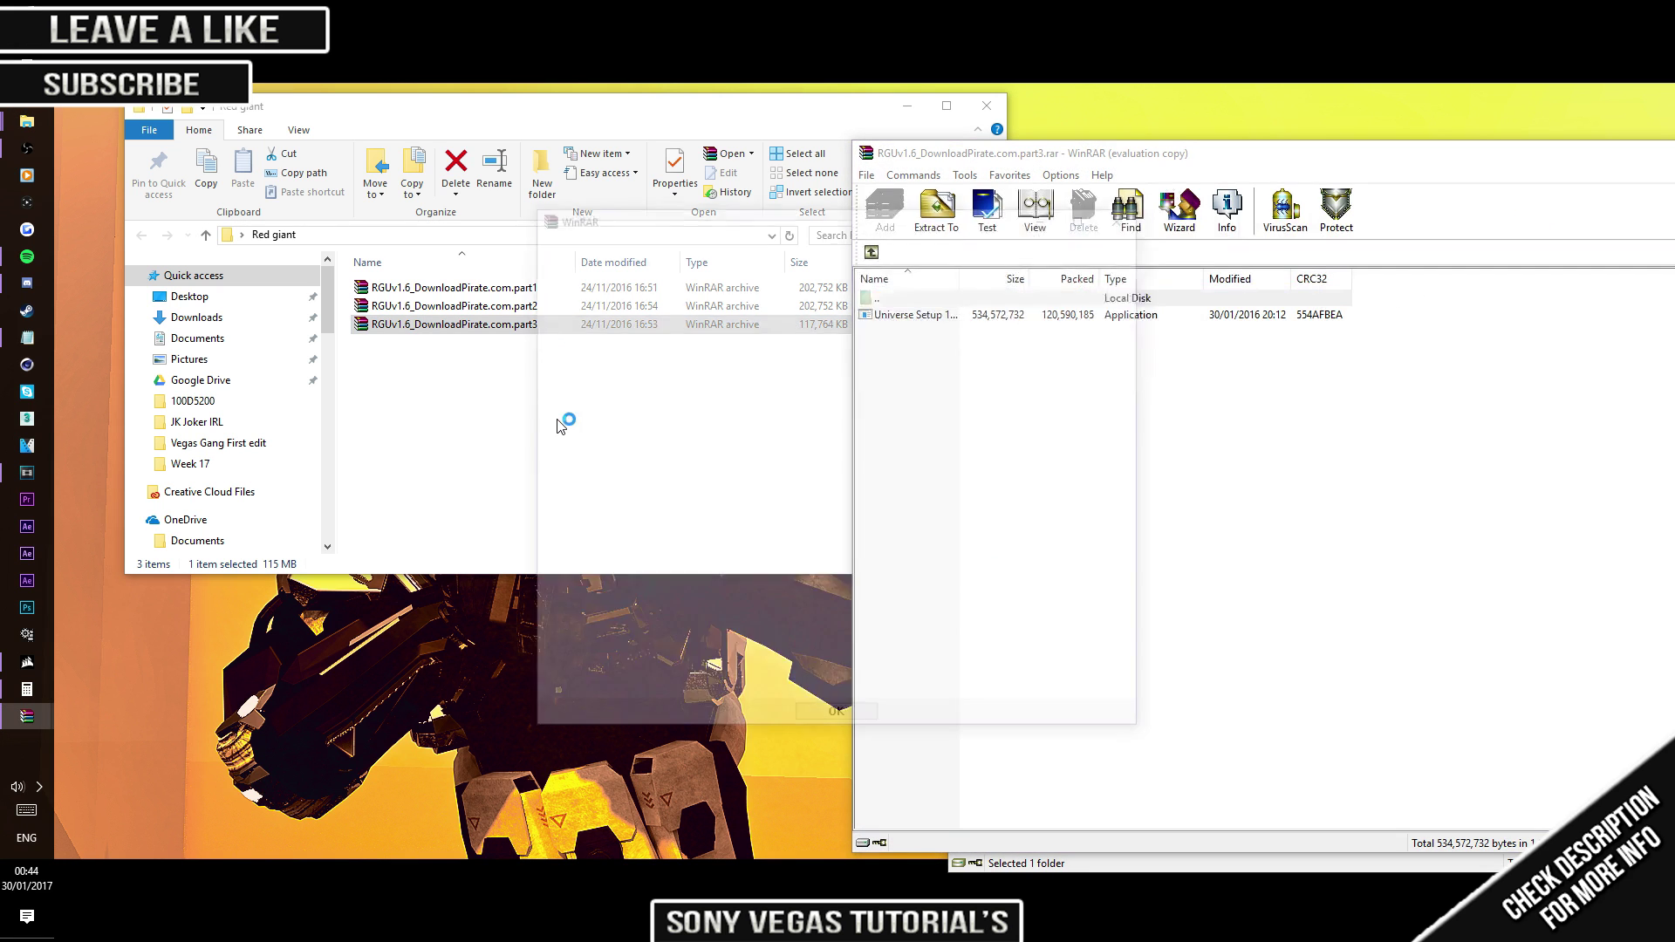
click(1127, 213)
drag(909, 315, 750, 653)
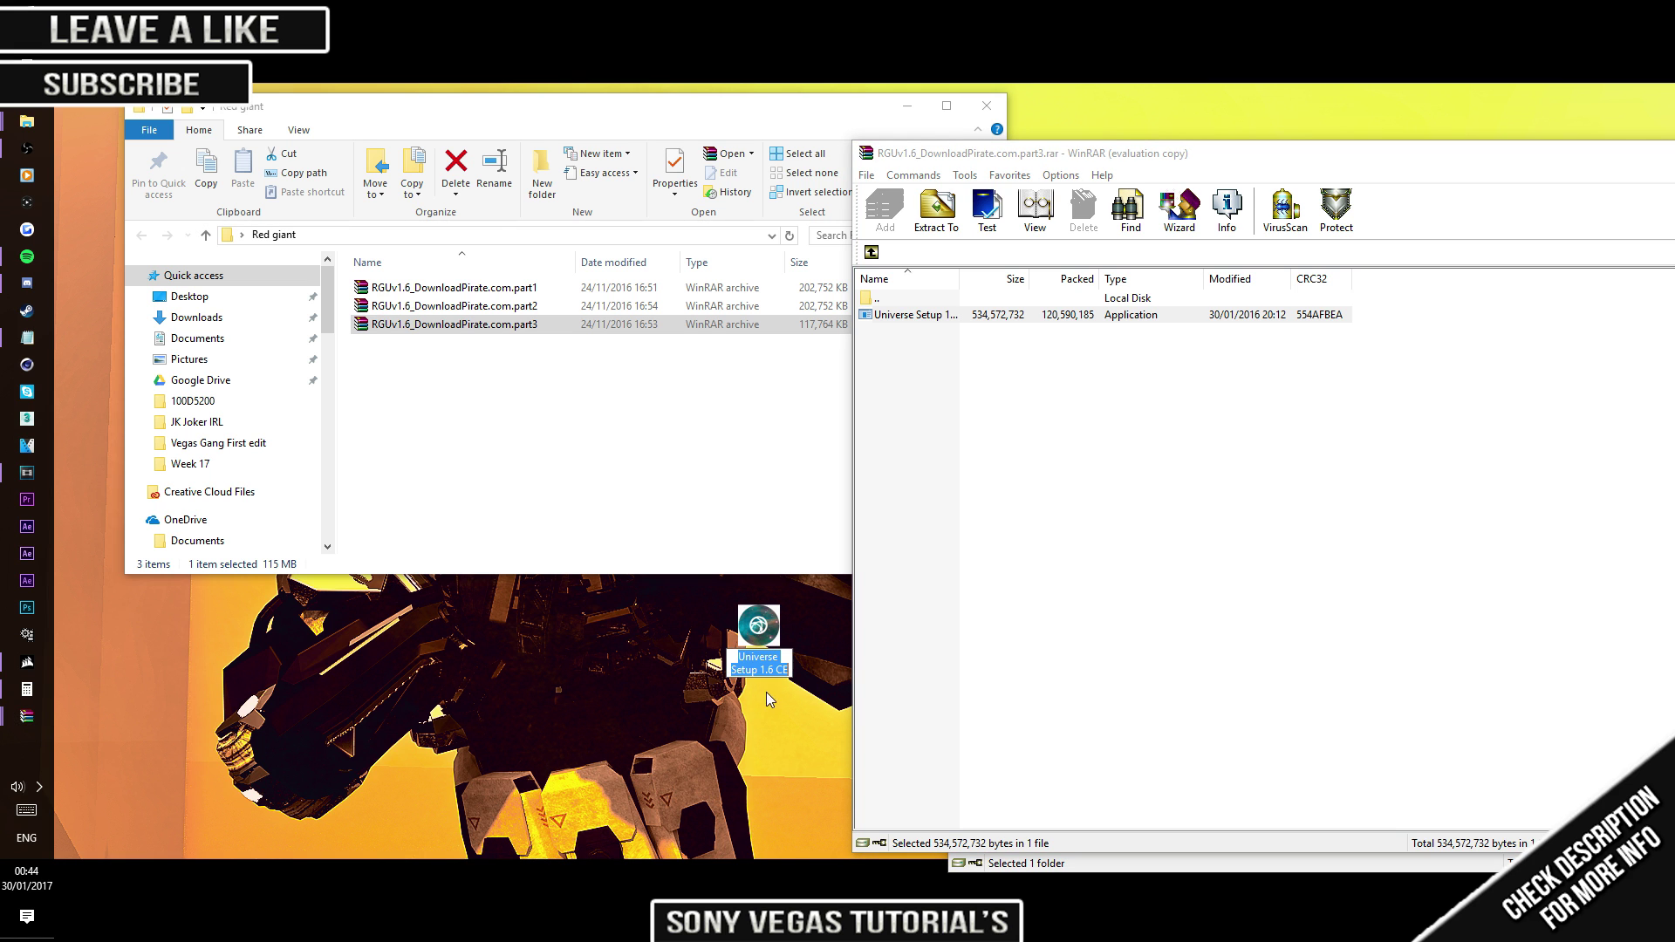
click(986, 105)
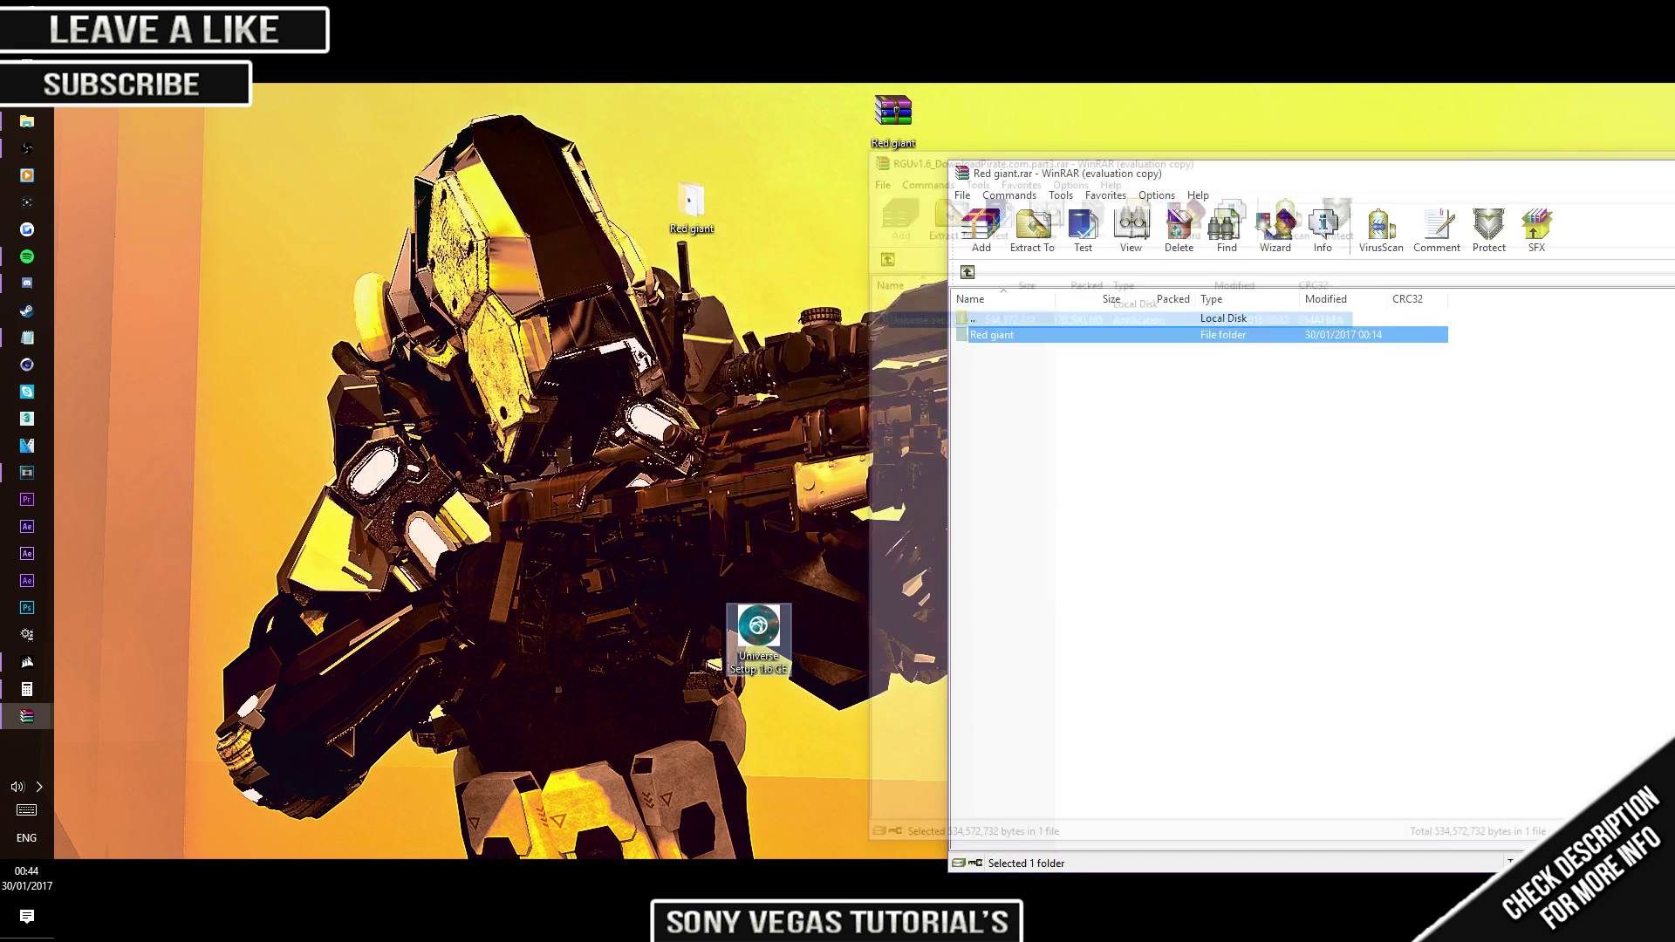
key(alt+F4)
drag(1053, 243, 1101, 209)
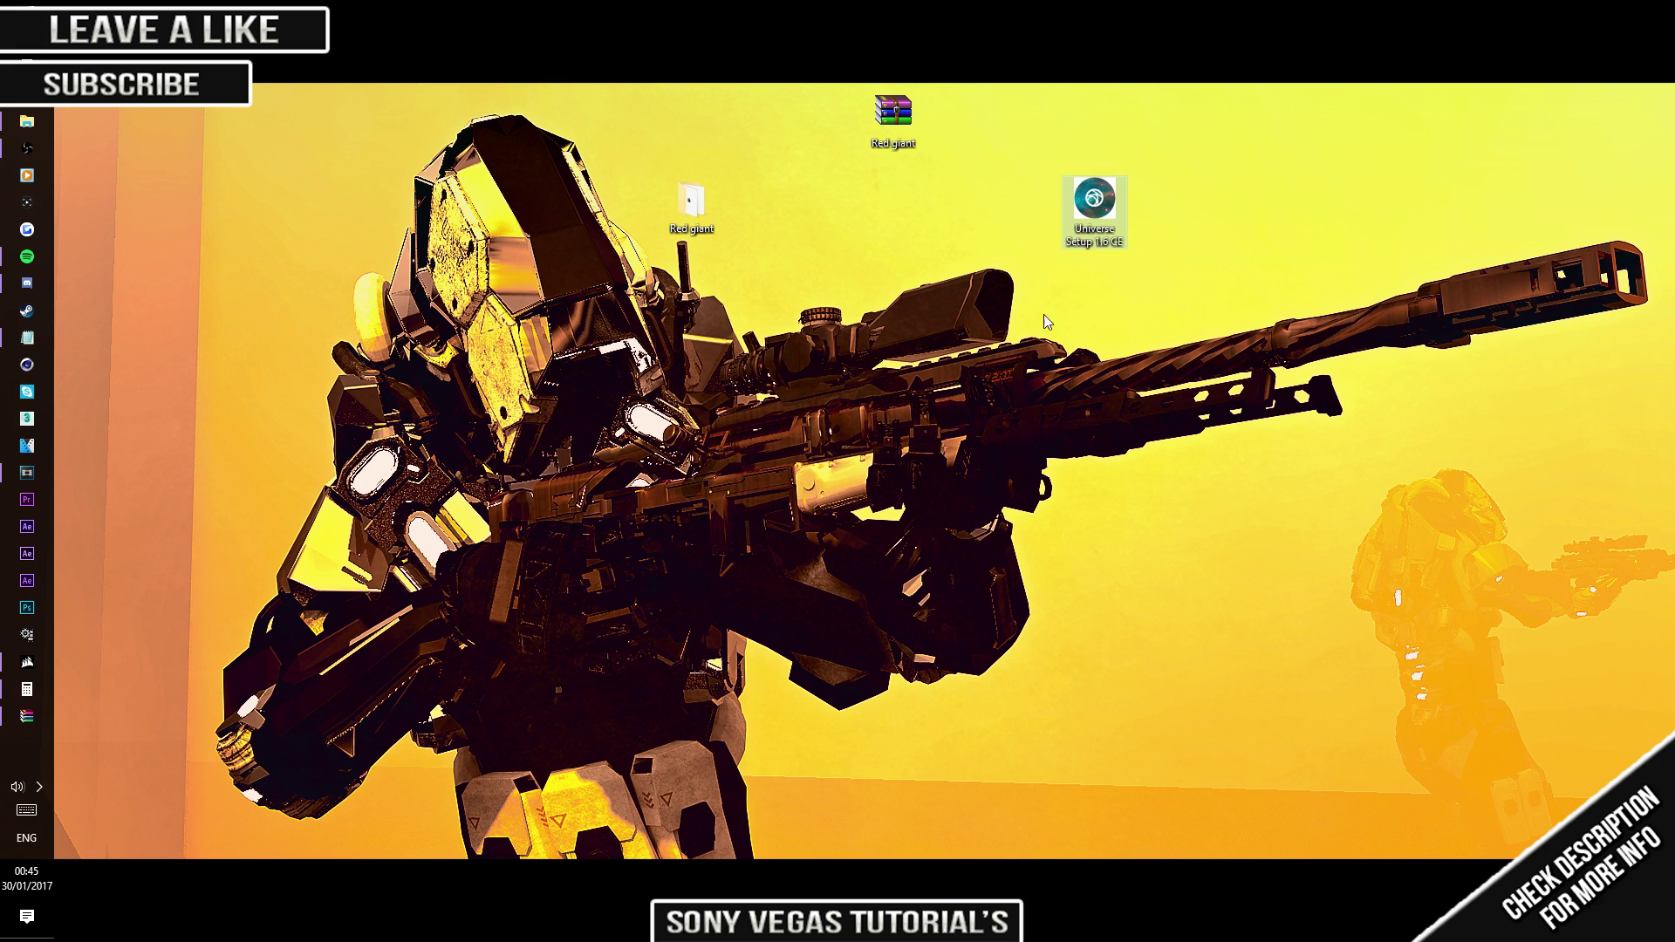
double_click(1101, 210)
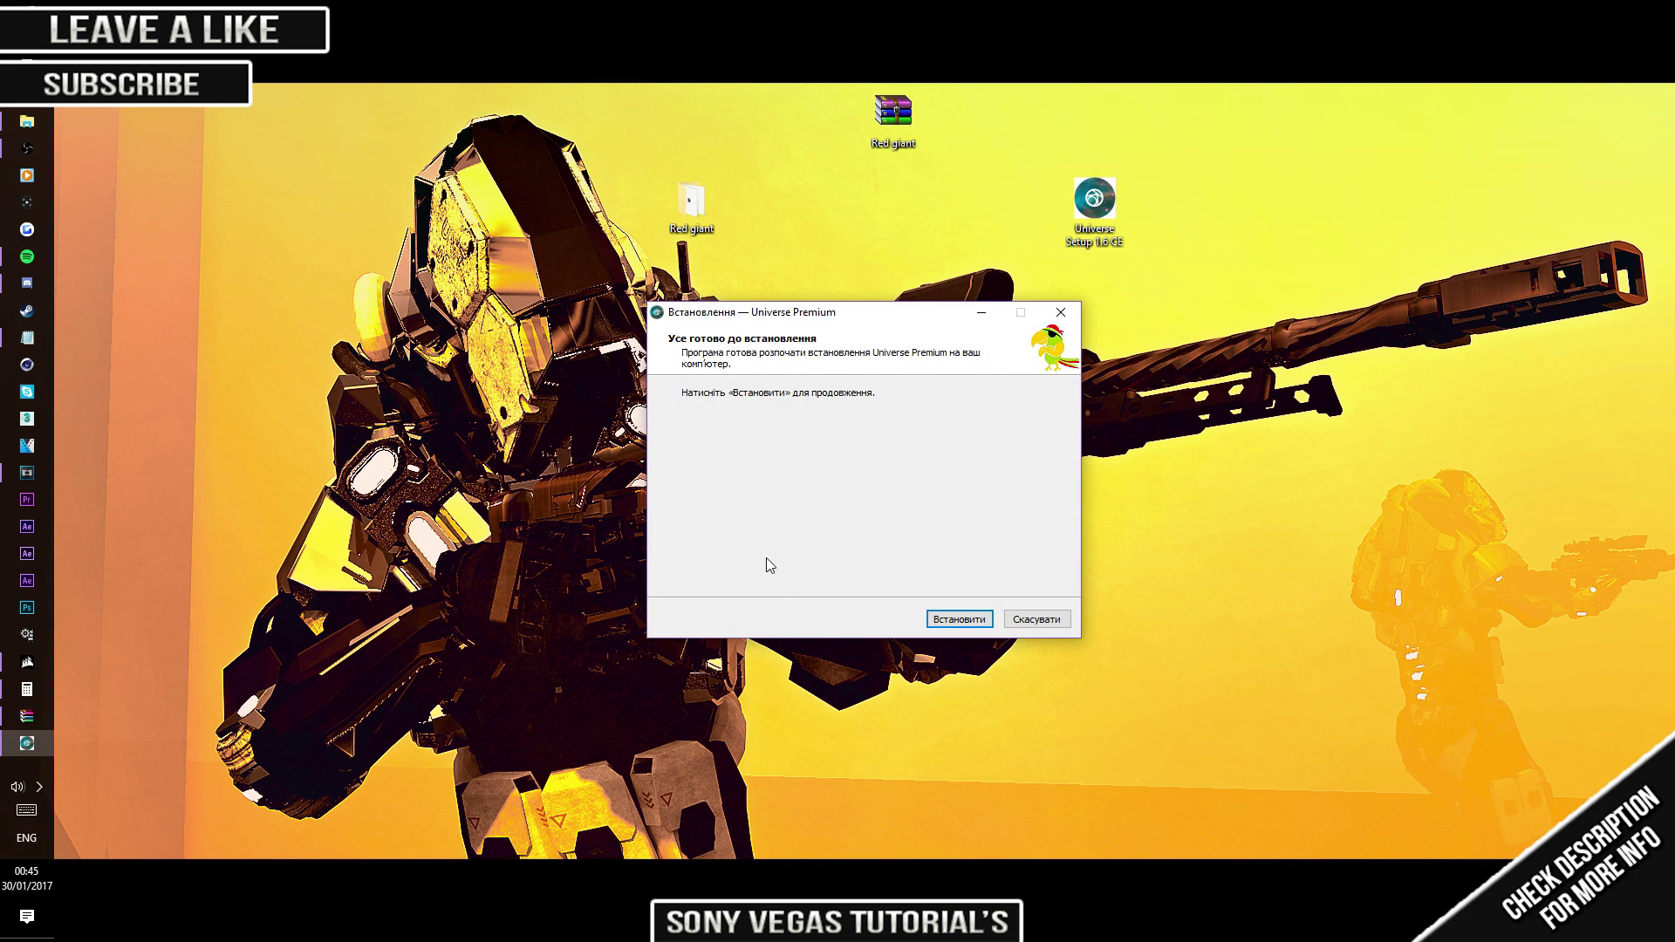
click(949, 621)
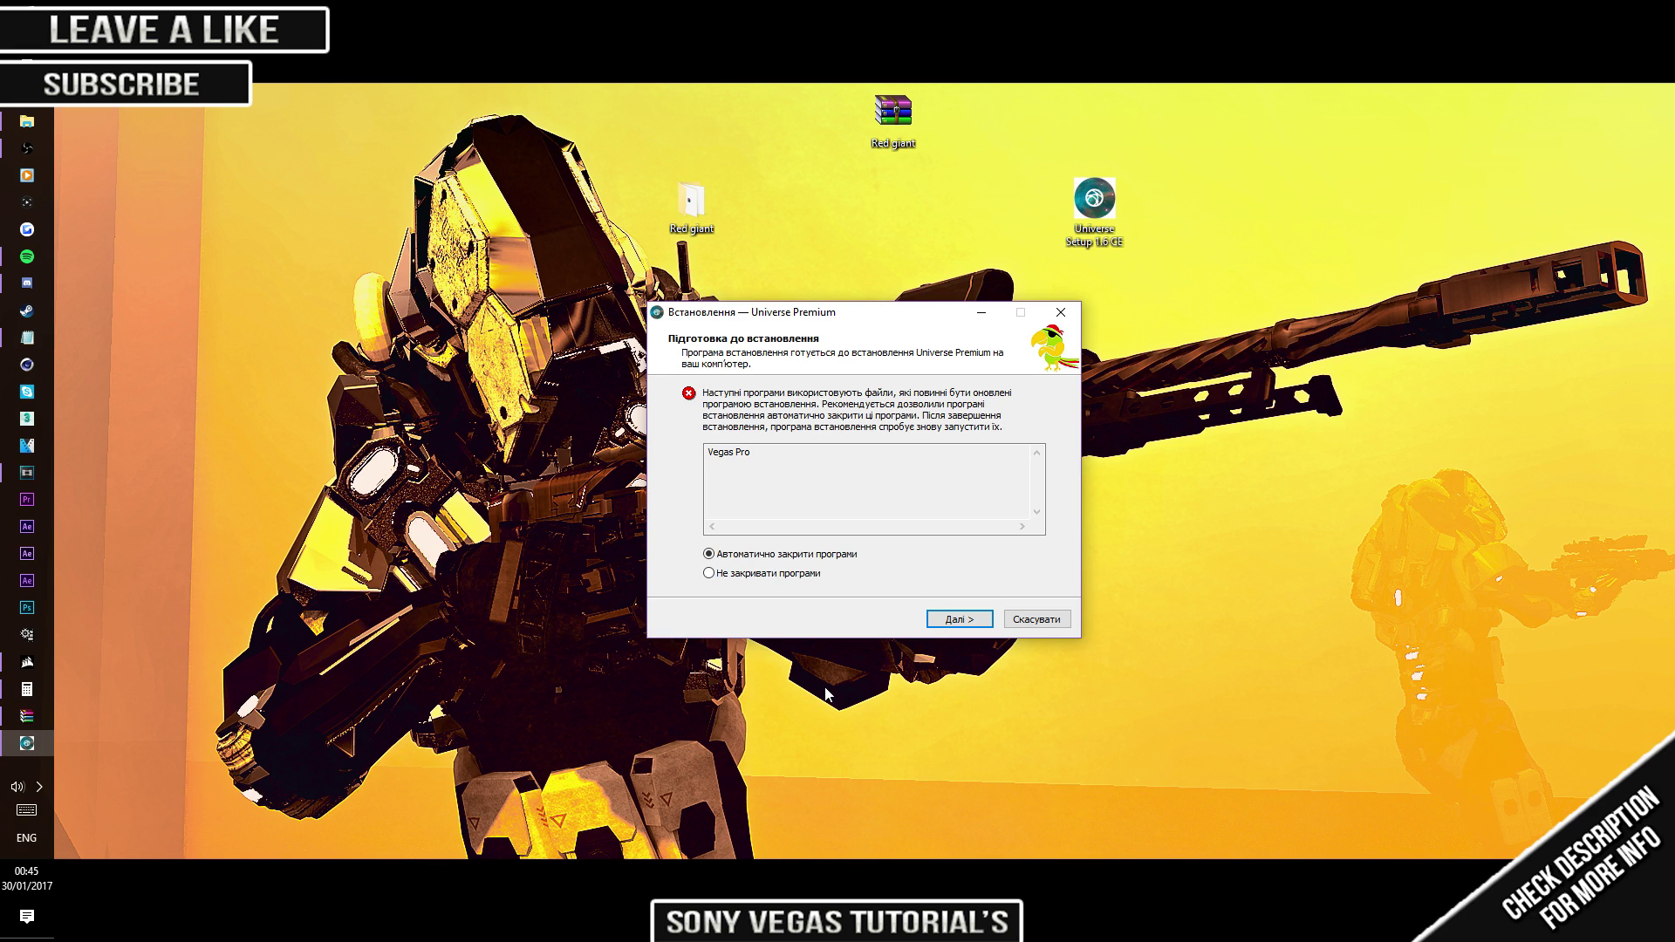
click(1034, 622)
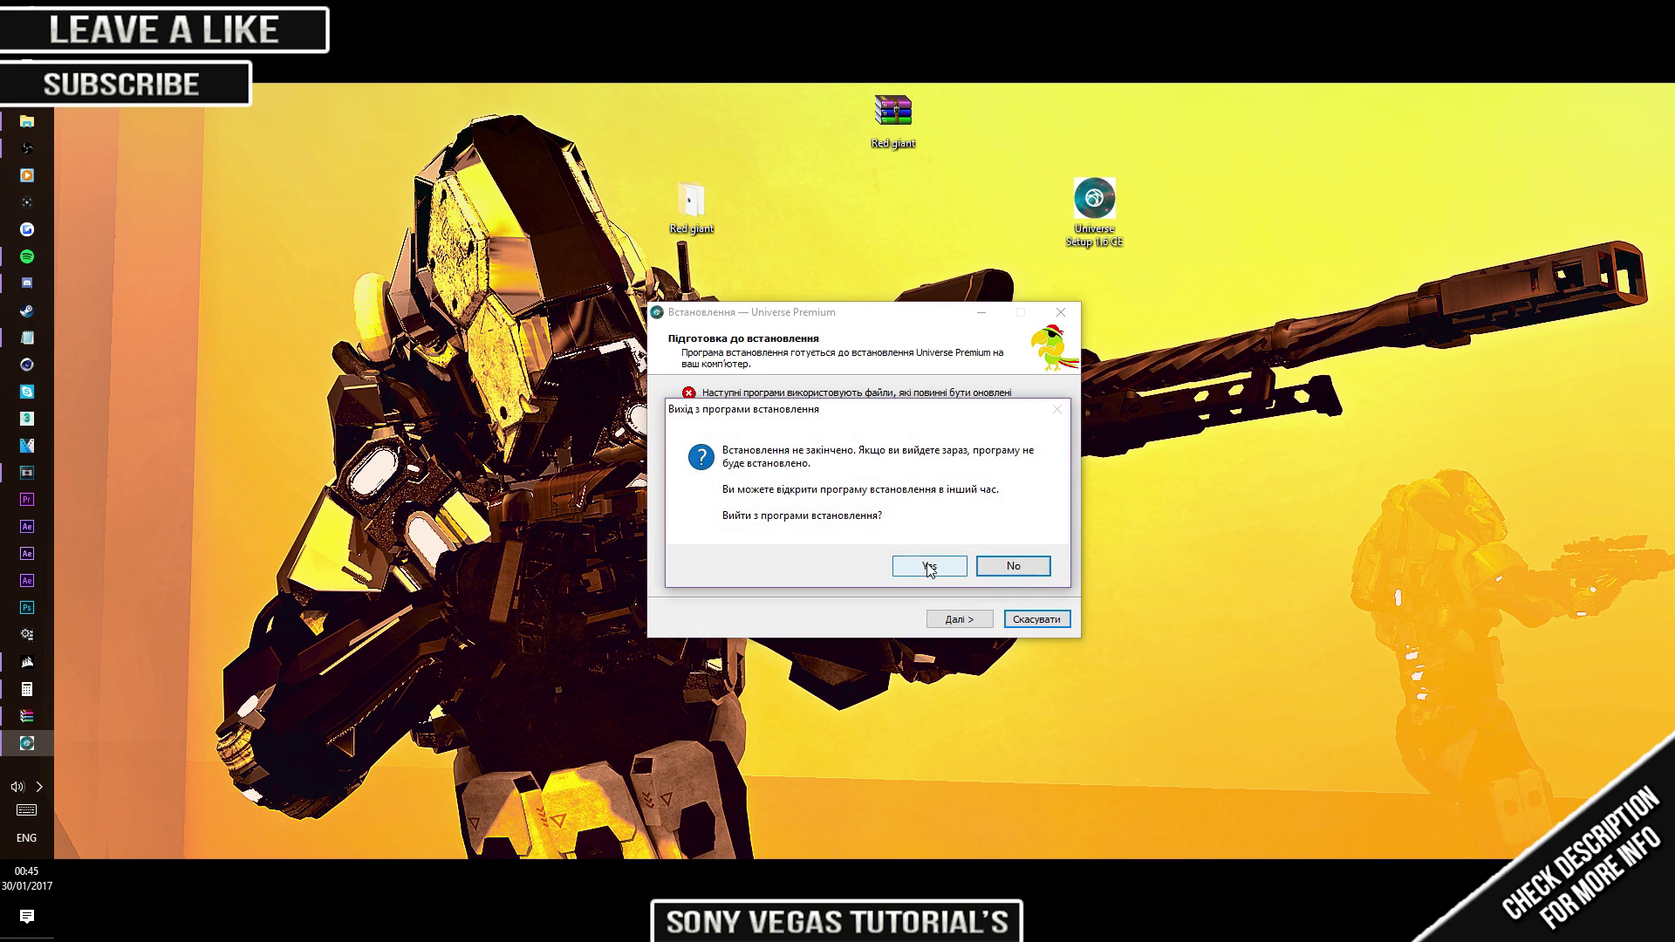
click(918, 565)
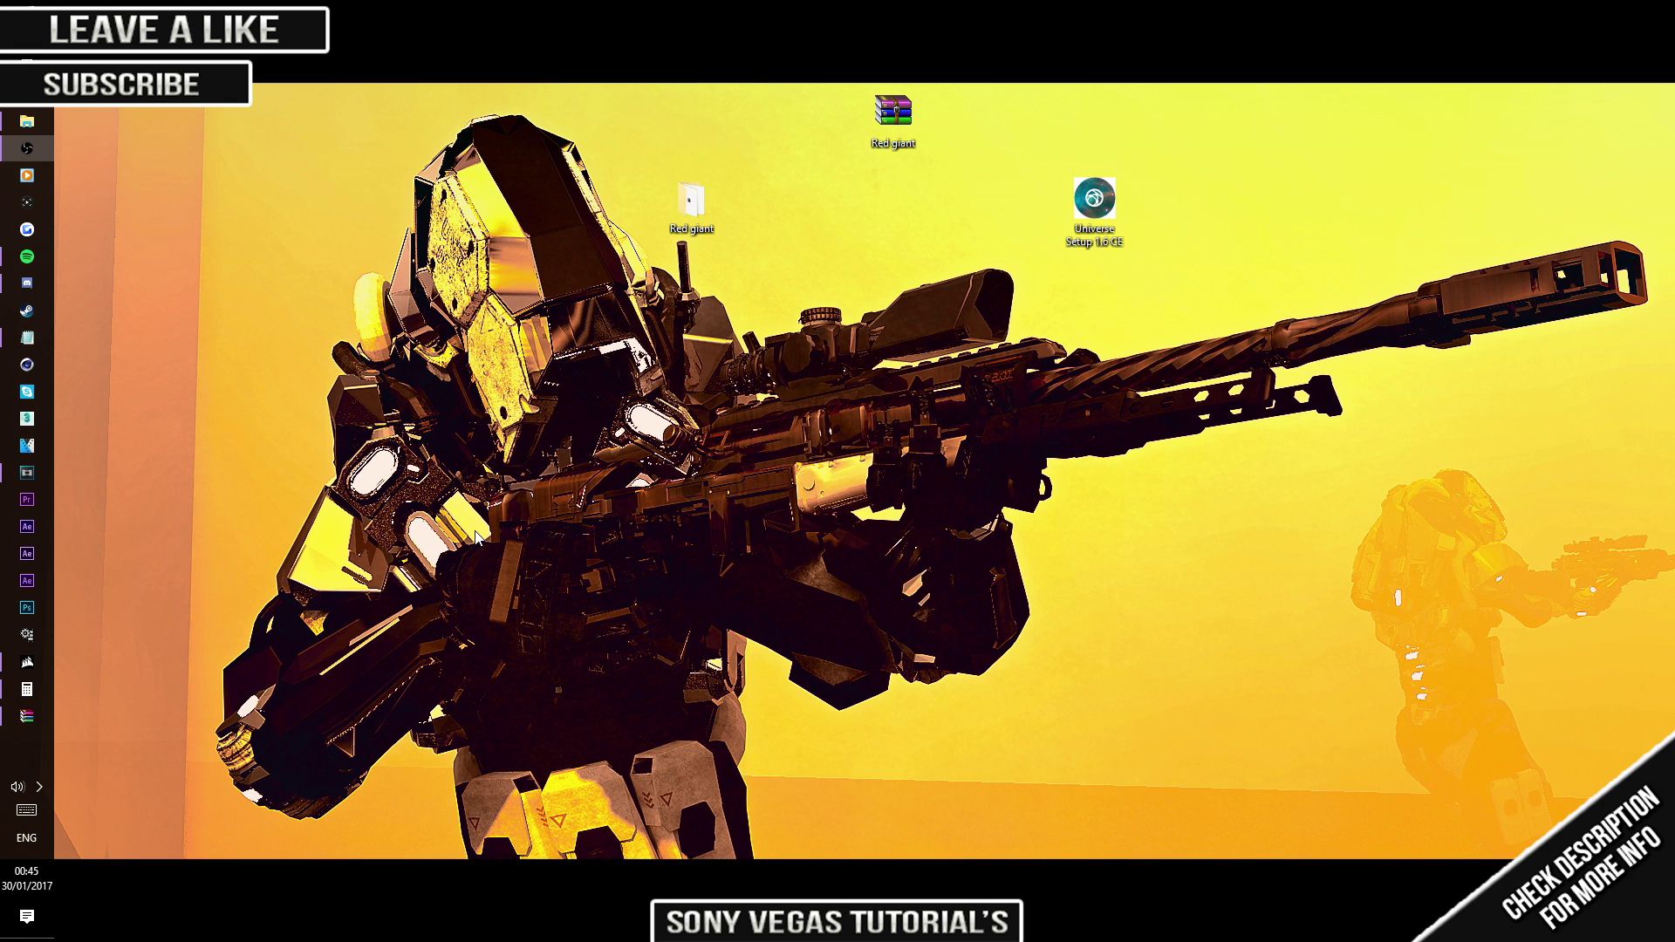
Step: Delete the checkerboard event on track 3 and put a (Legacy) Text generator there instead
click(40, 478)
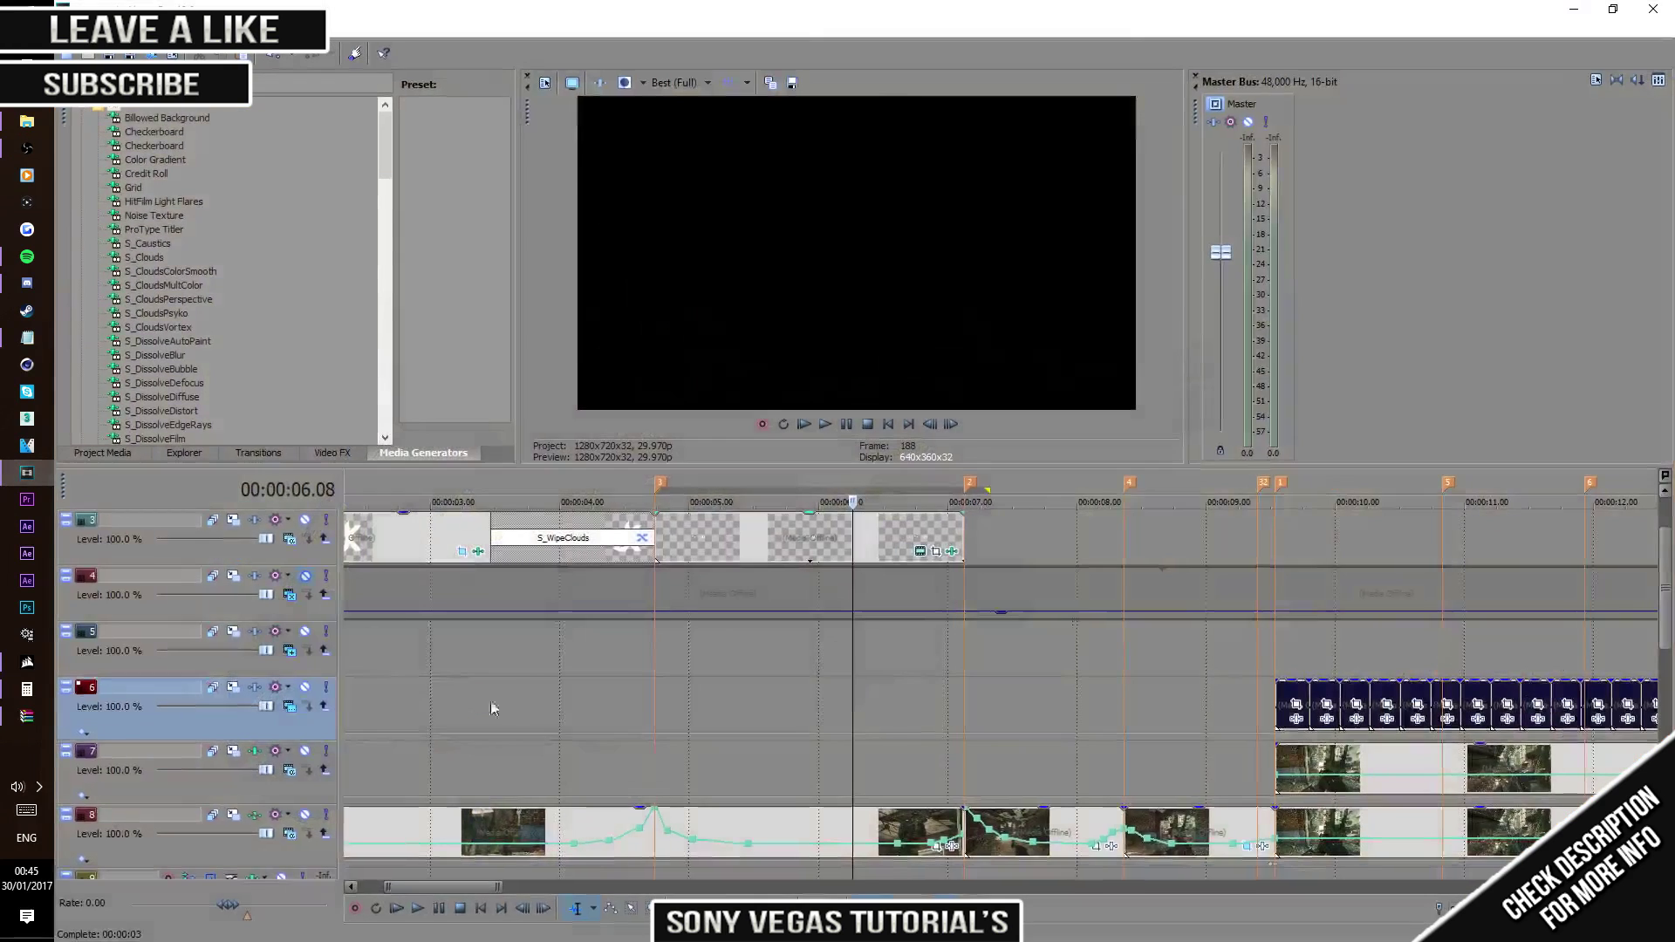
click(809, 637)
click(763, 714)
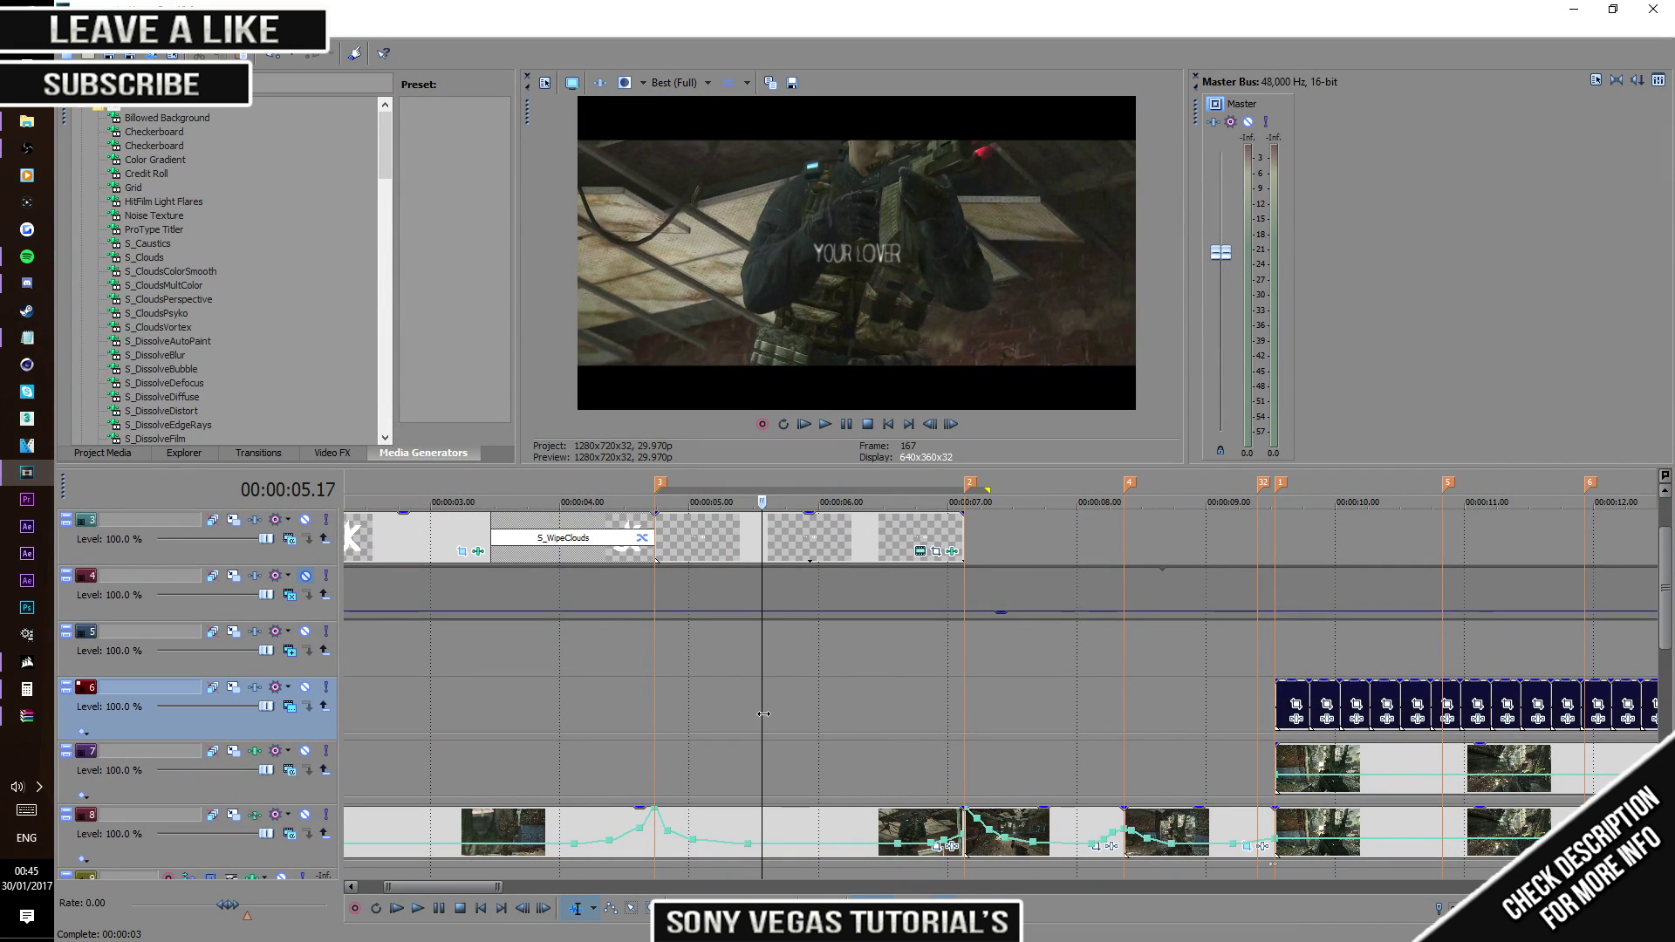
drag(763, 714, 705, 628)
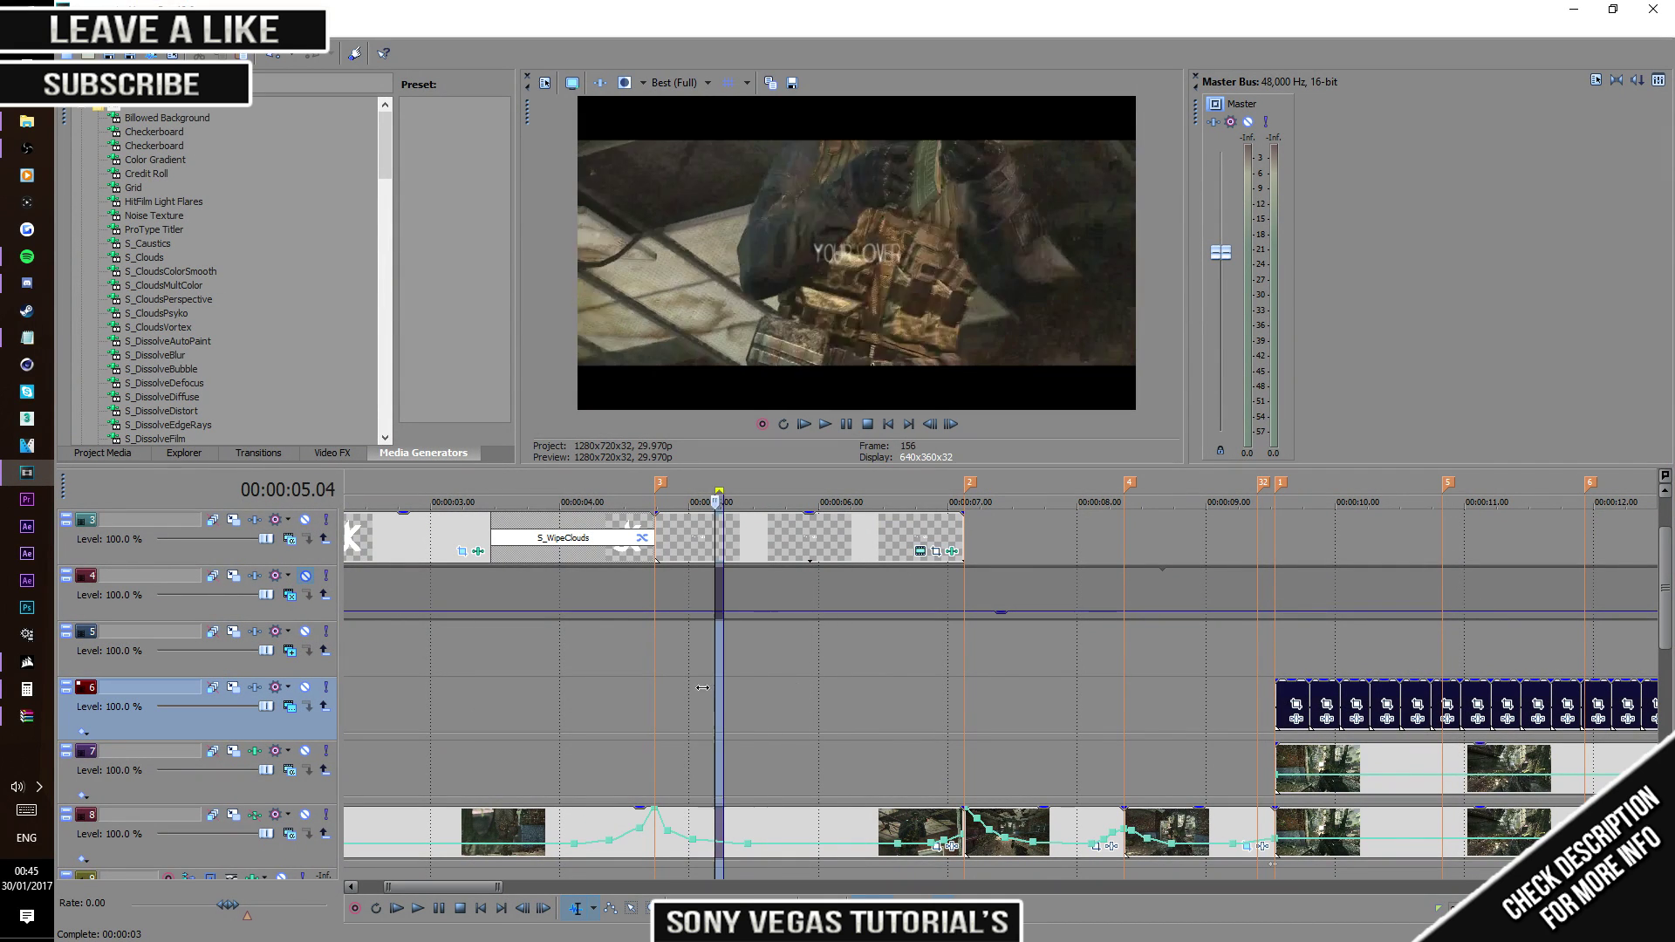
click(725, 563)
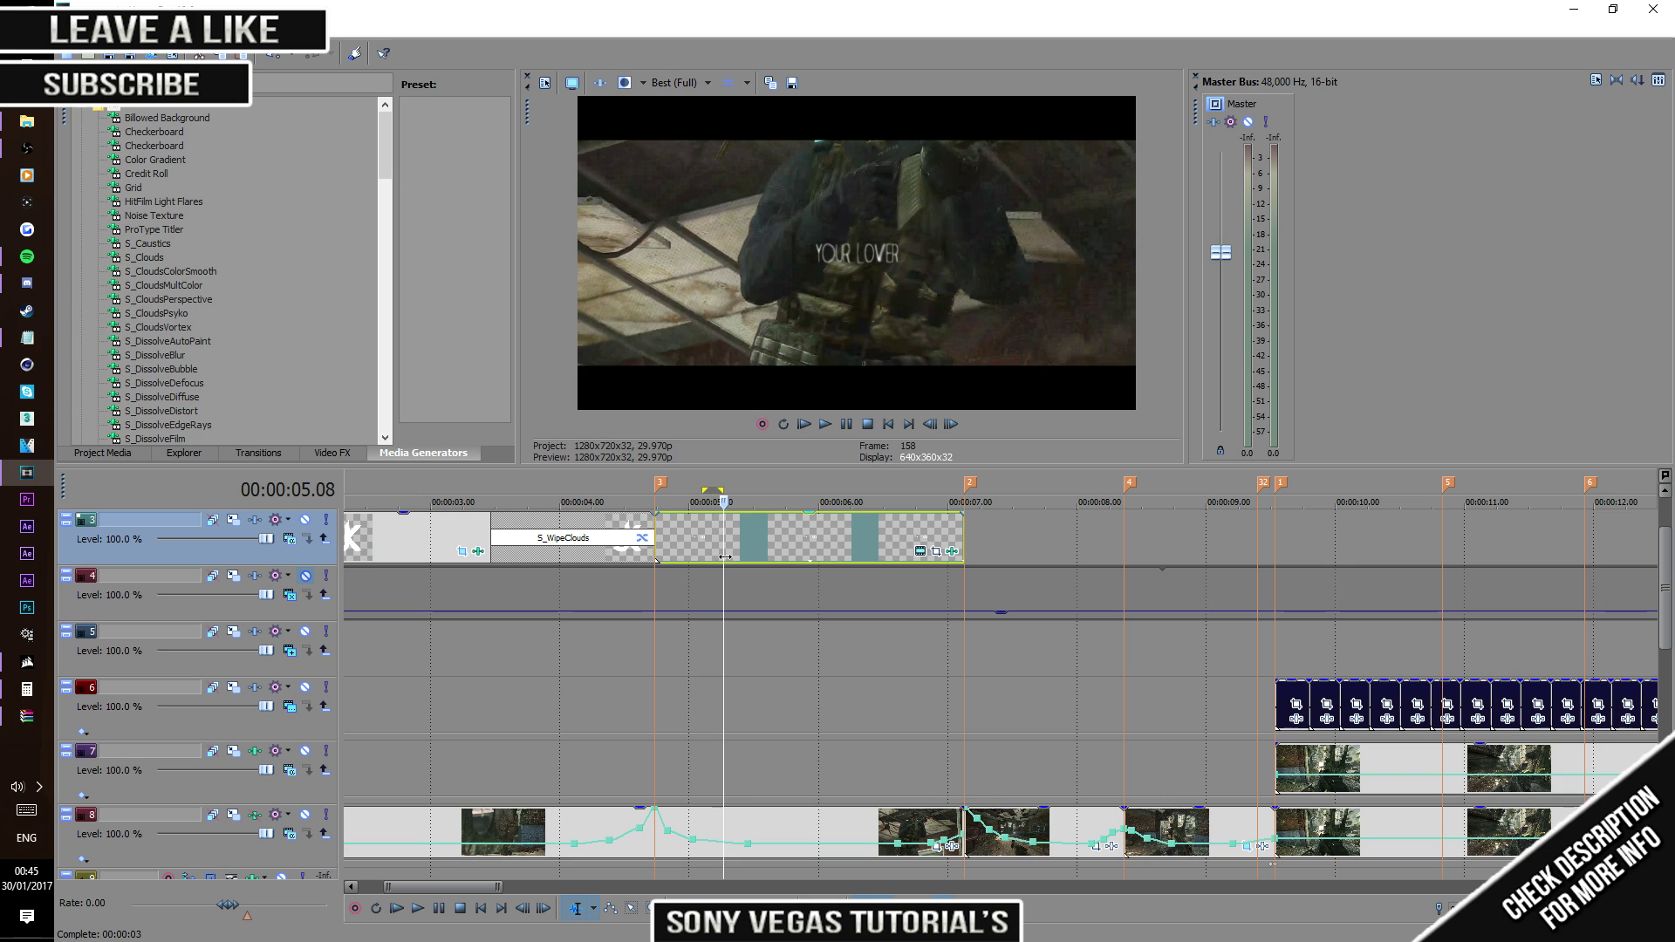
key(Delete)
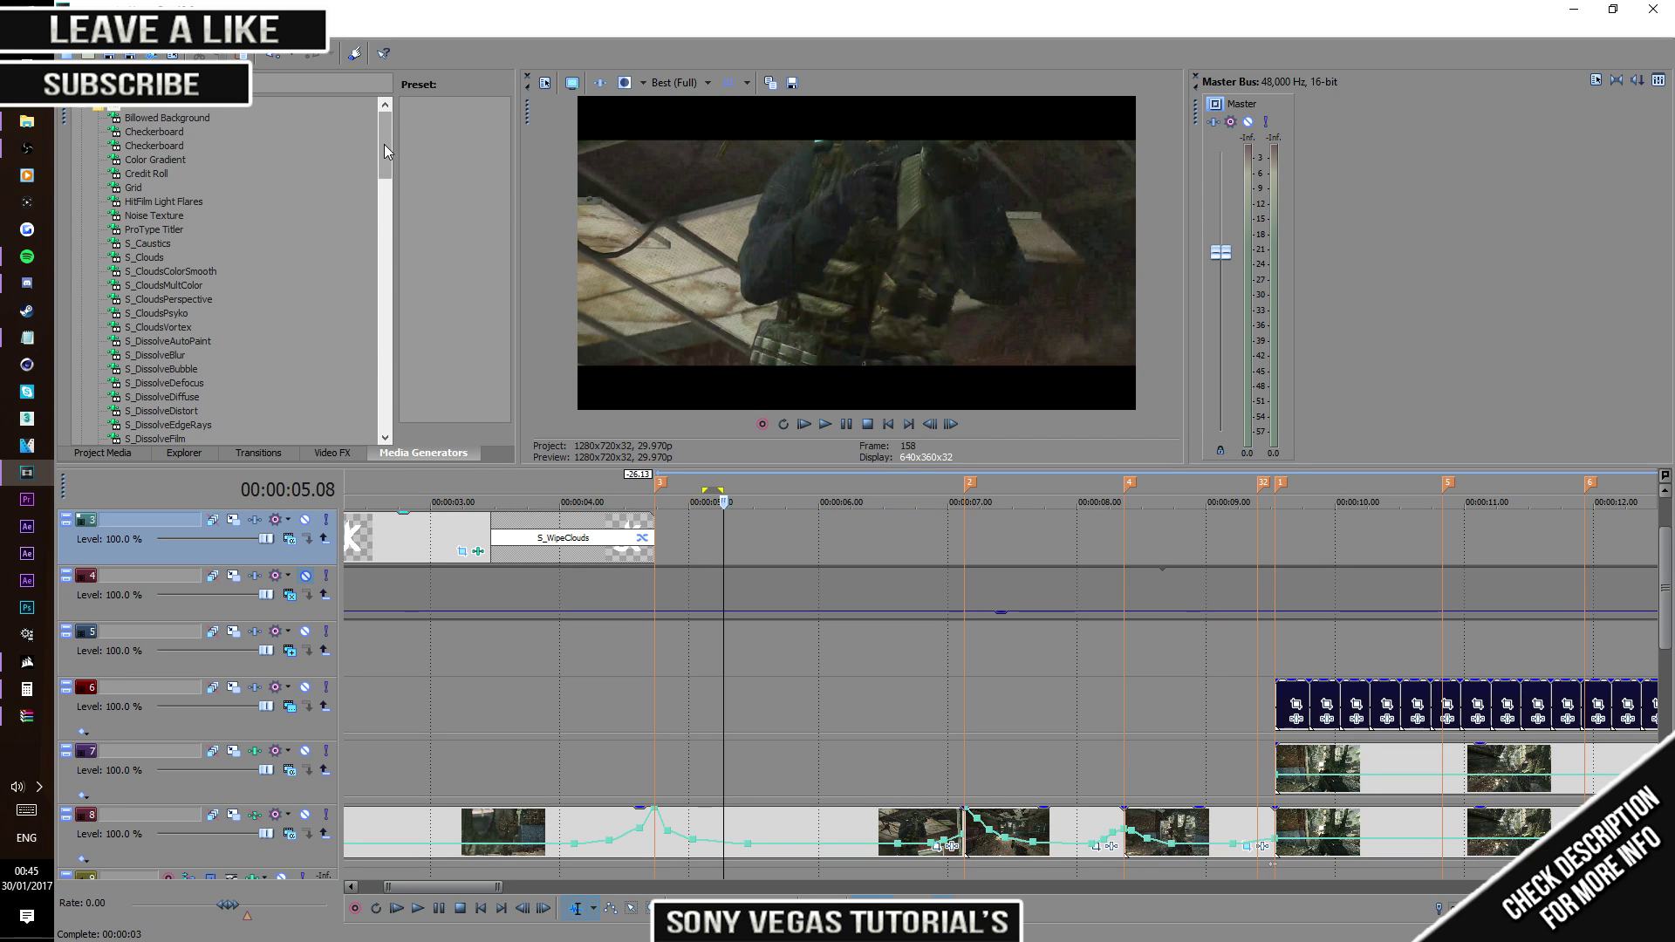
drag(384, 144, 407, 410)
drag(175, 272, 704, 530)
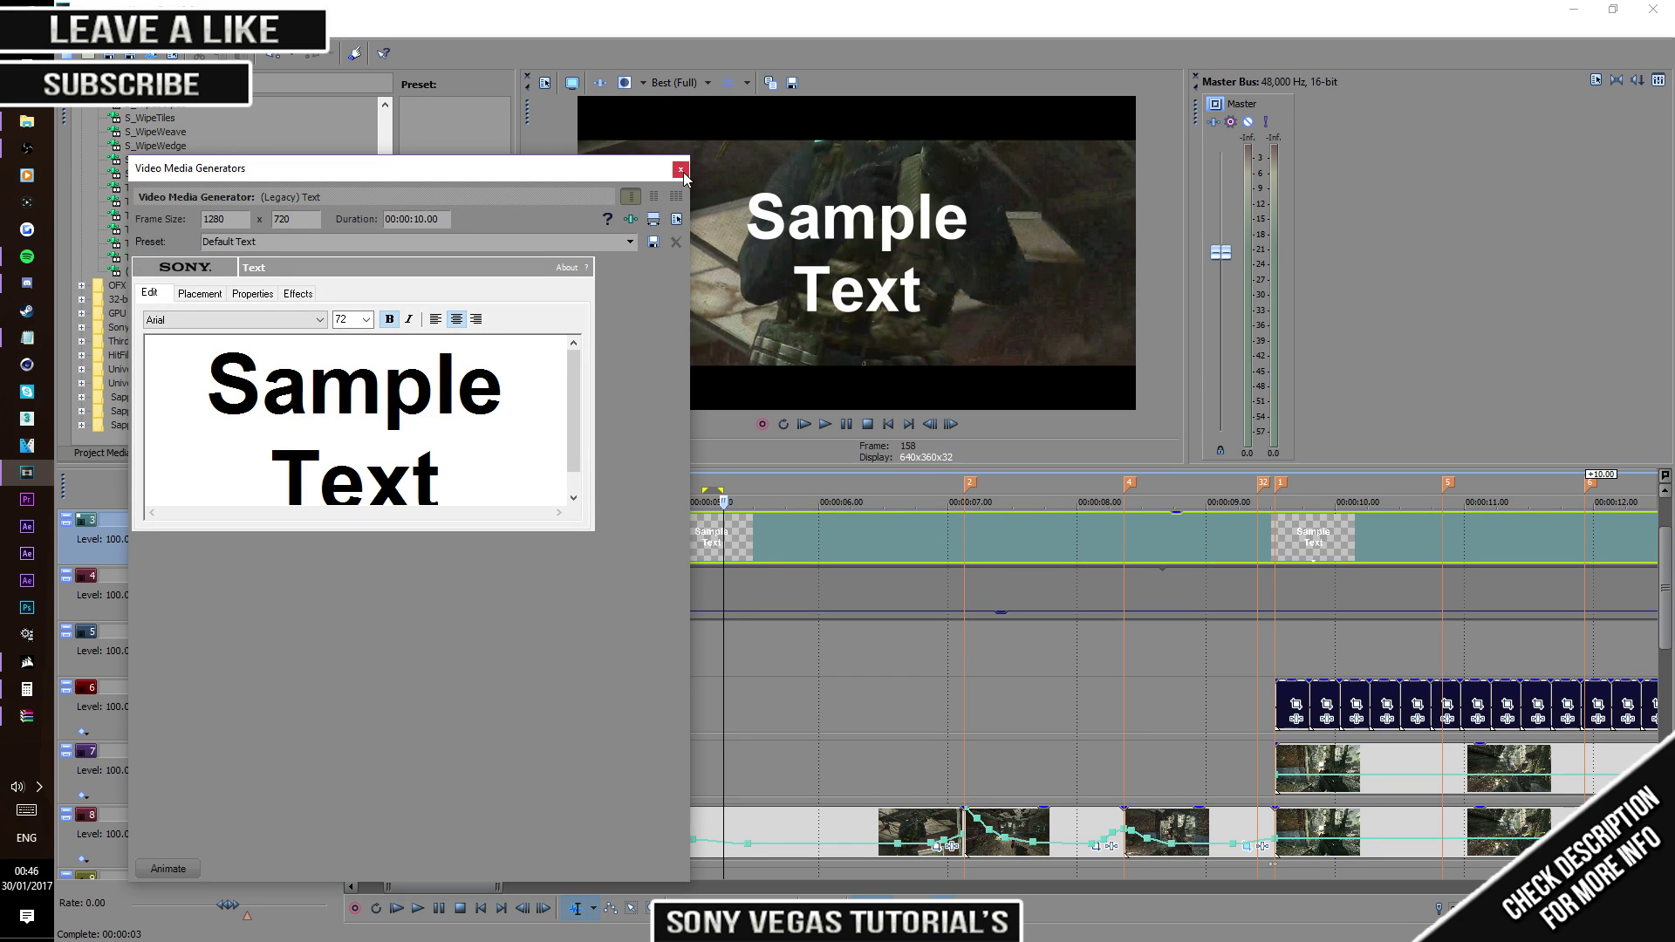
Step: Replace 'Sample Text' with 'TUTORIAL' and set its size to 16
key(ctrl+a)
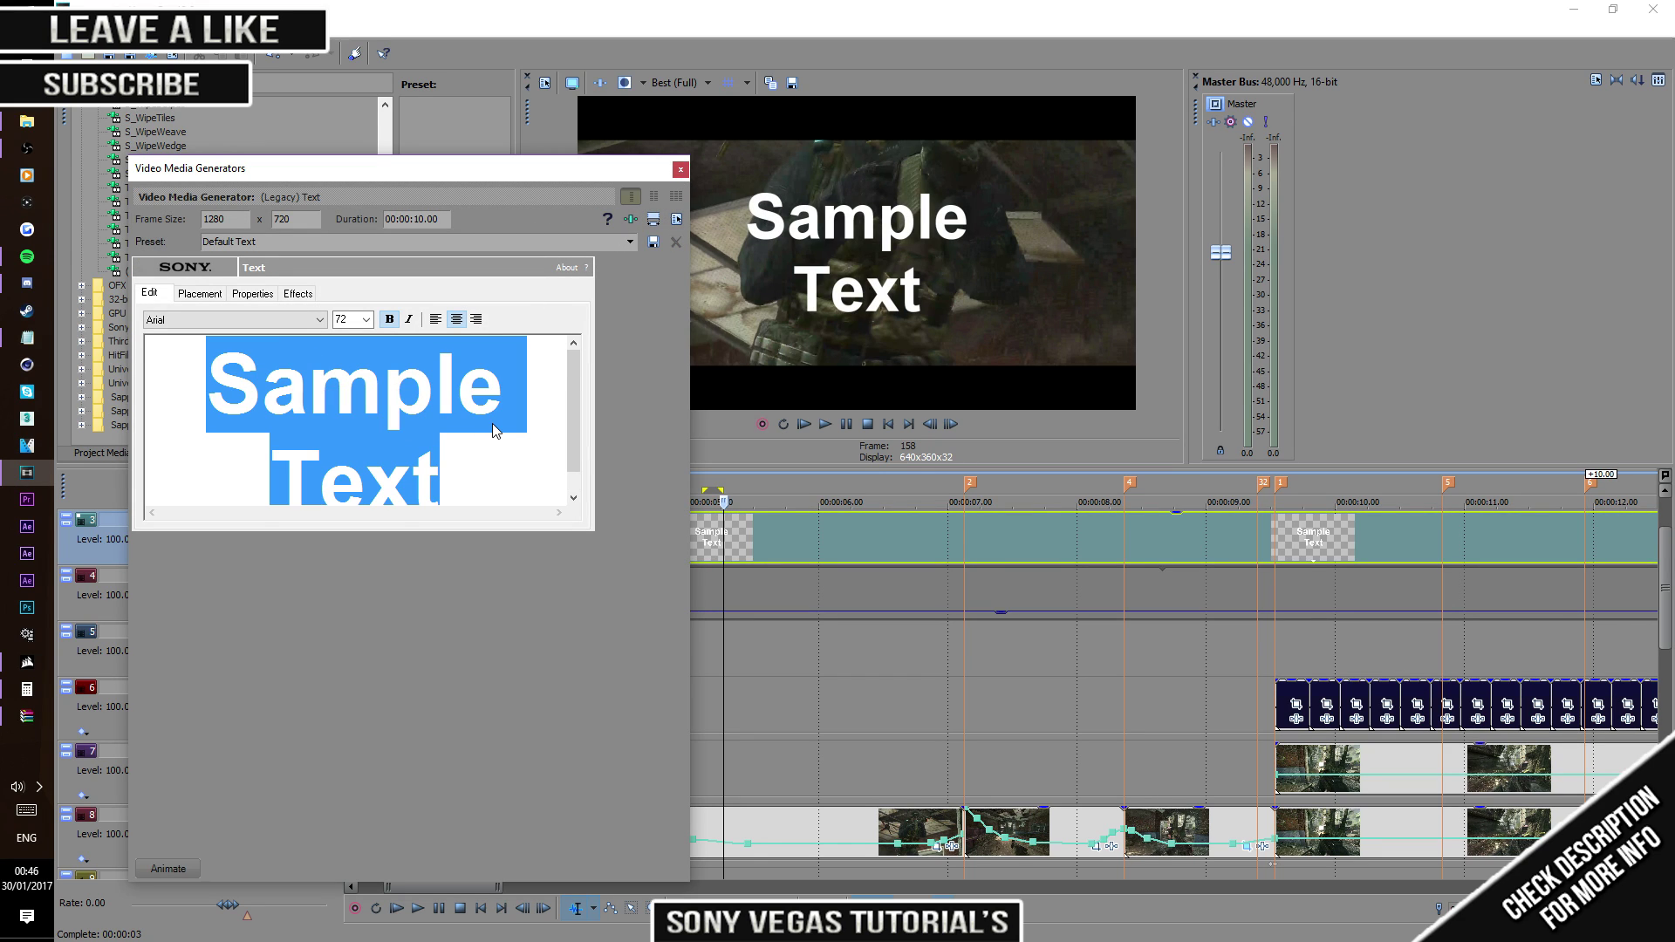
text(TUTO)
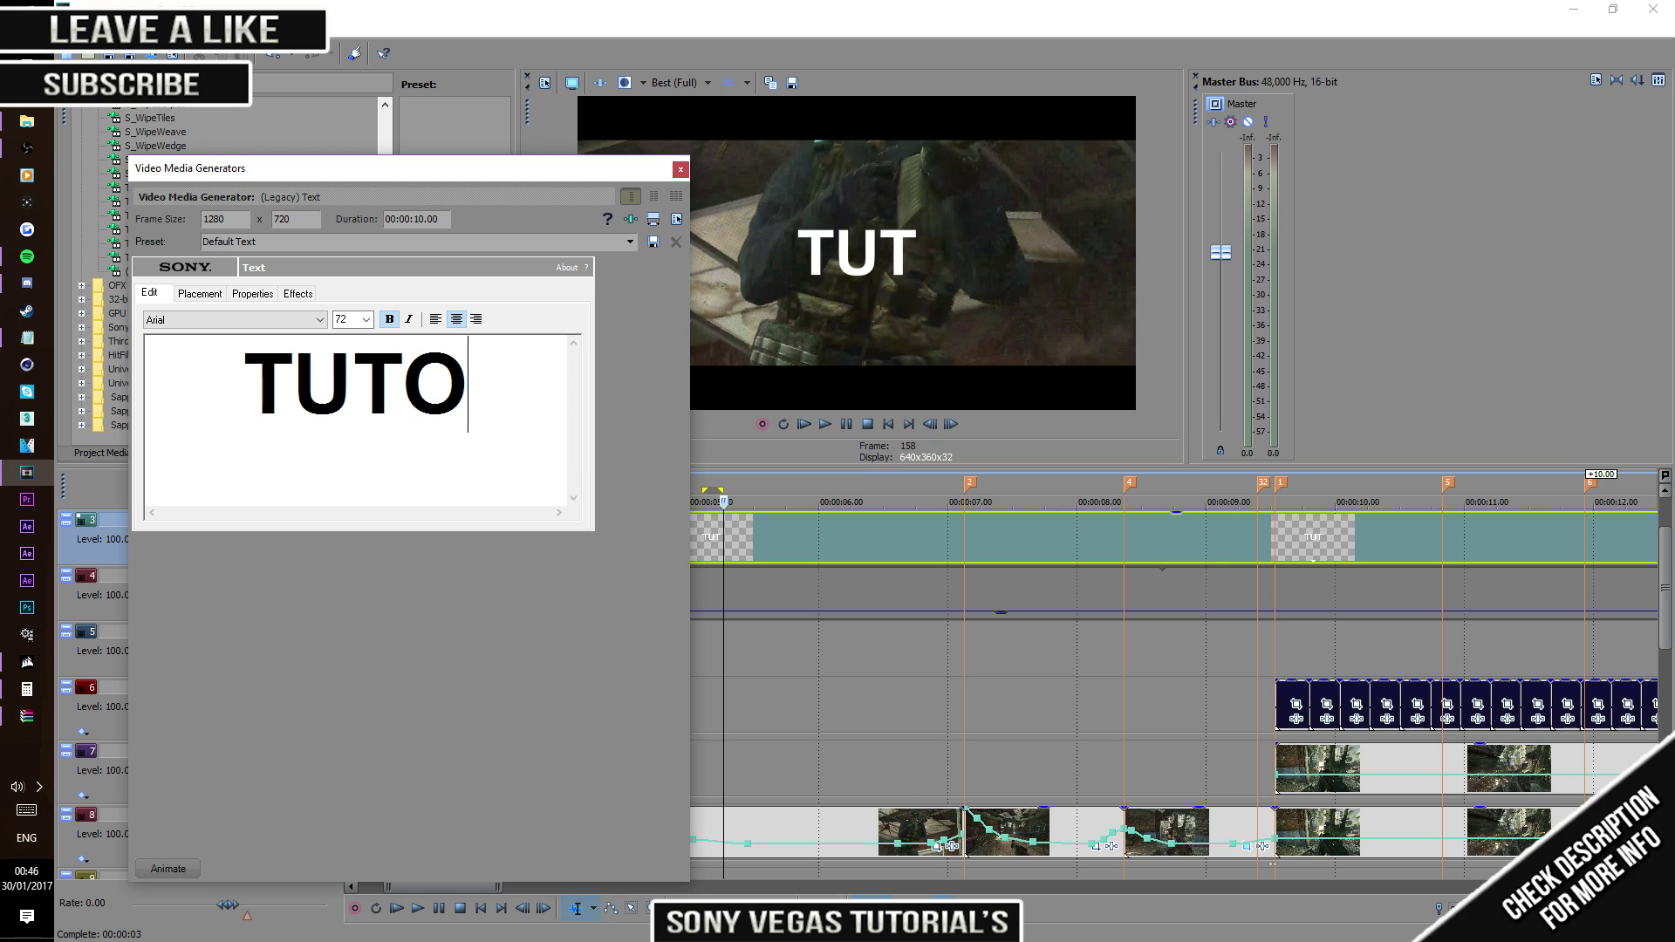
text(RIAL)
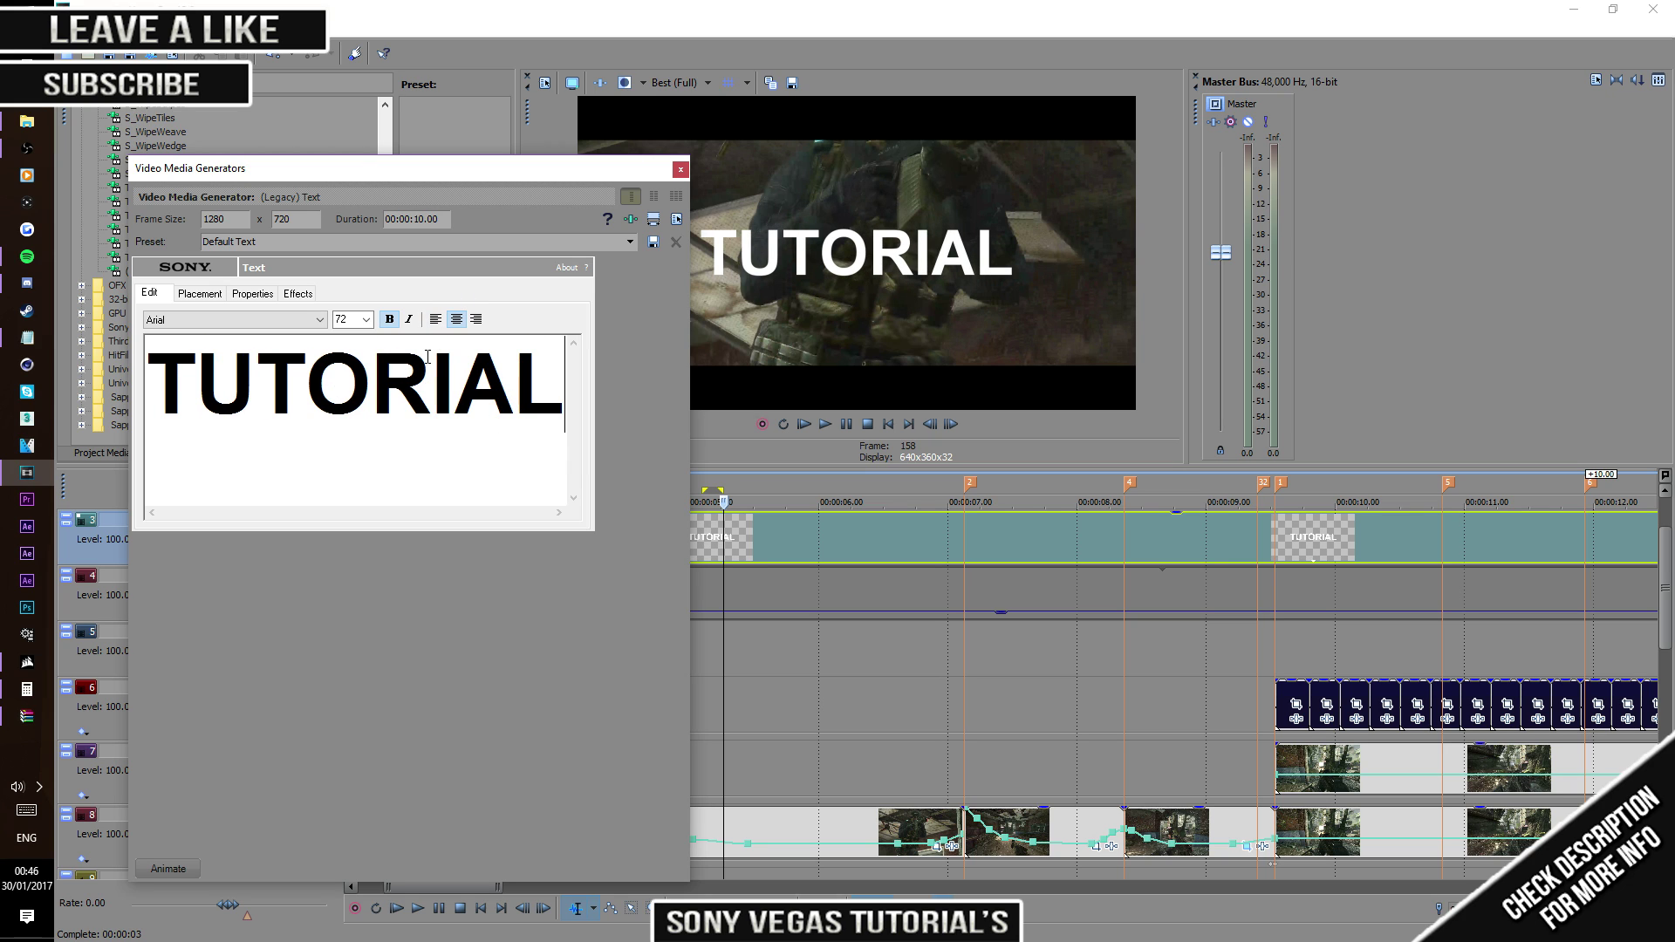
key(ctrl+a)
click(366, 320)
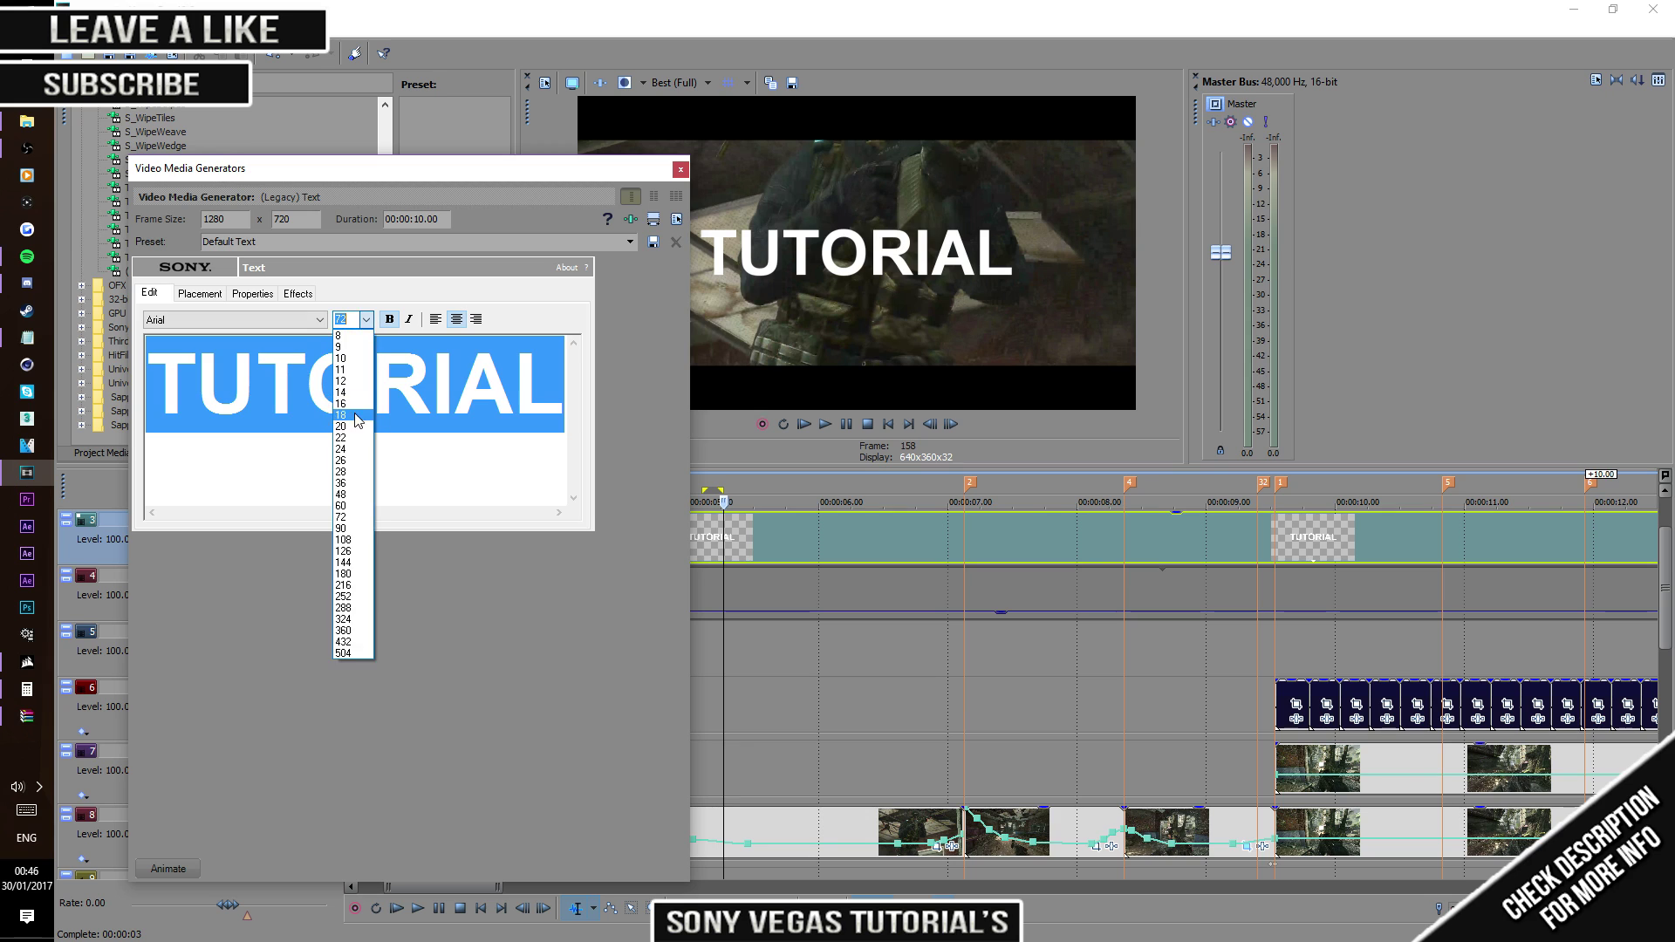
click(356, 405)
Step: Try Arial Rounded MT Bold and Asenine as the title font, keeping size 16
click(307, 320)
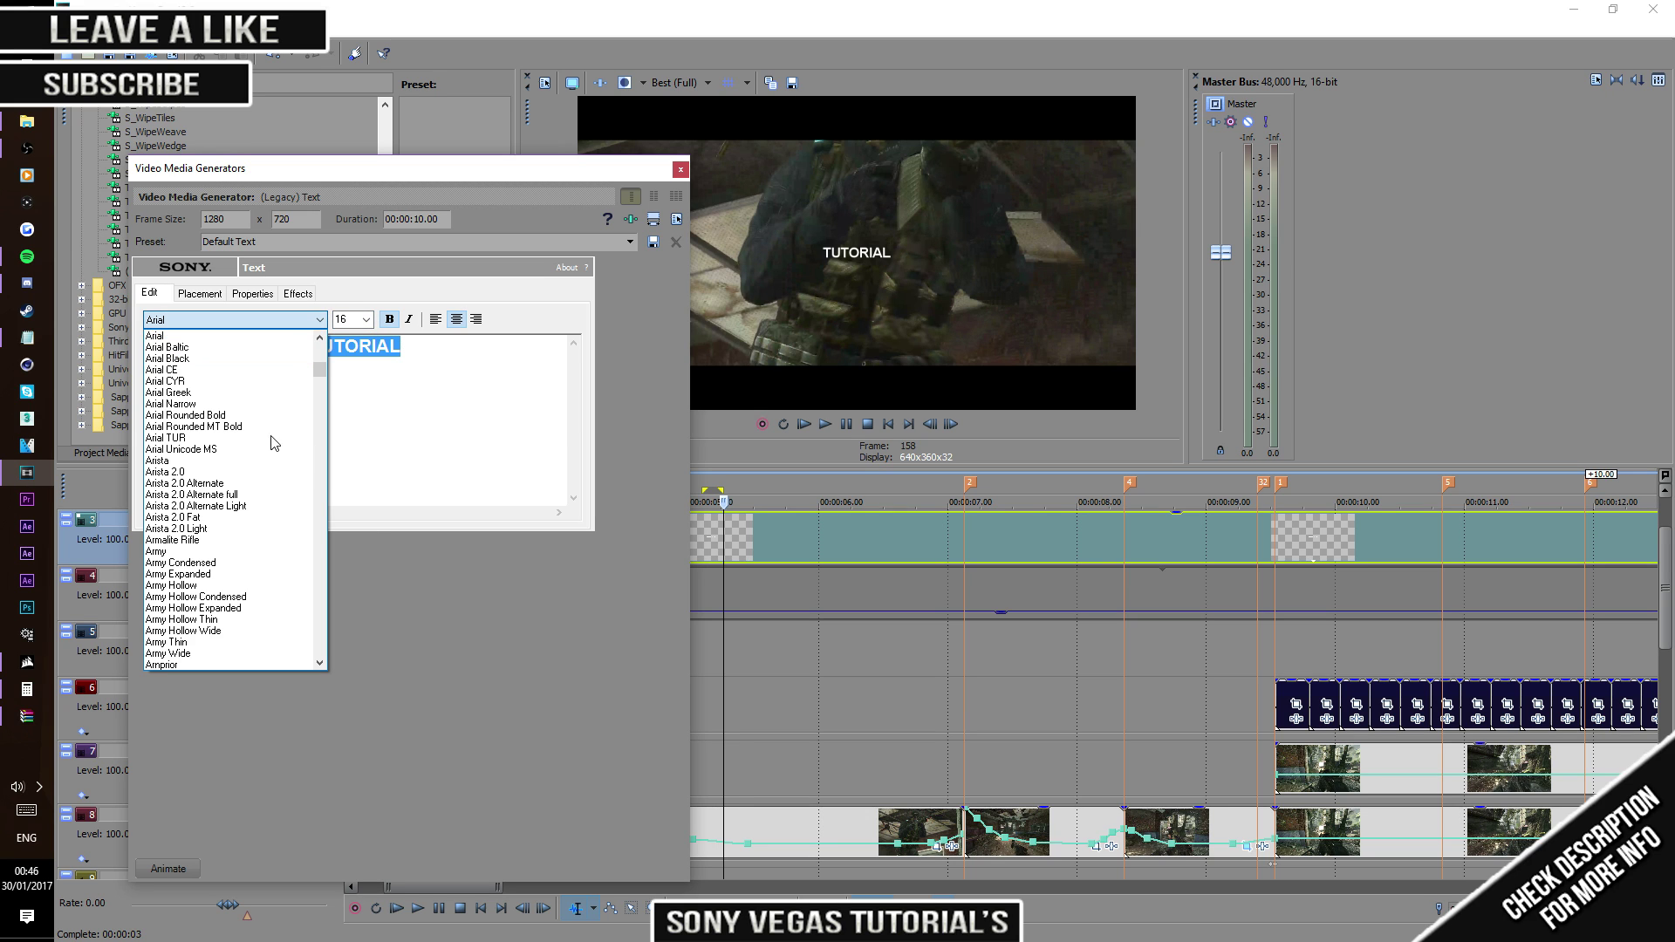
click(195, 320)
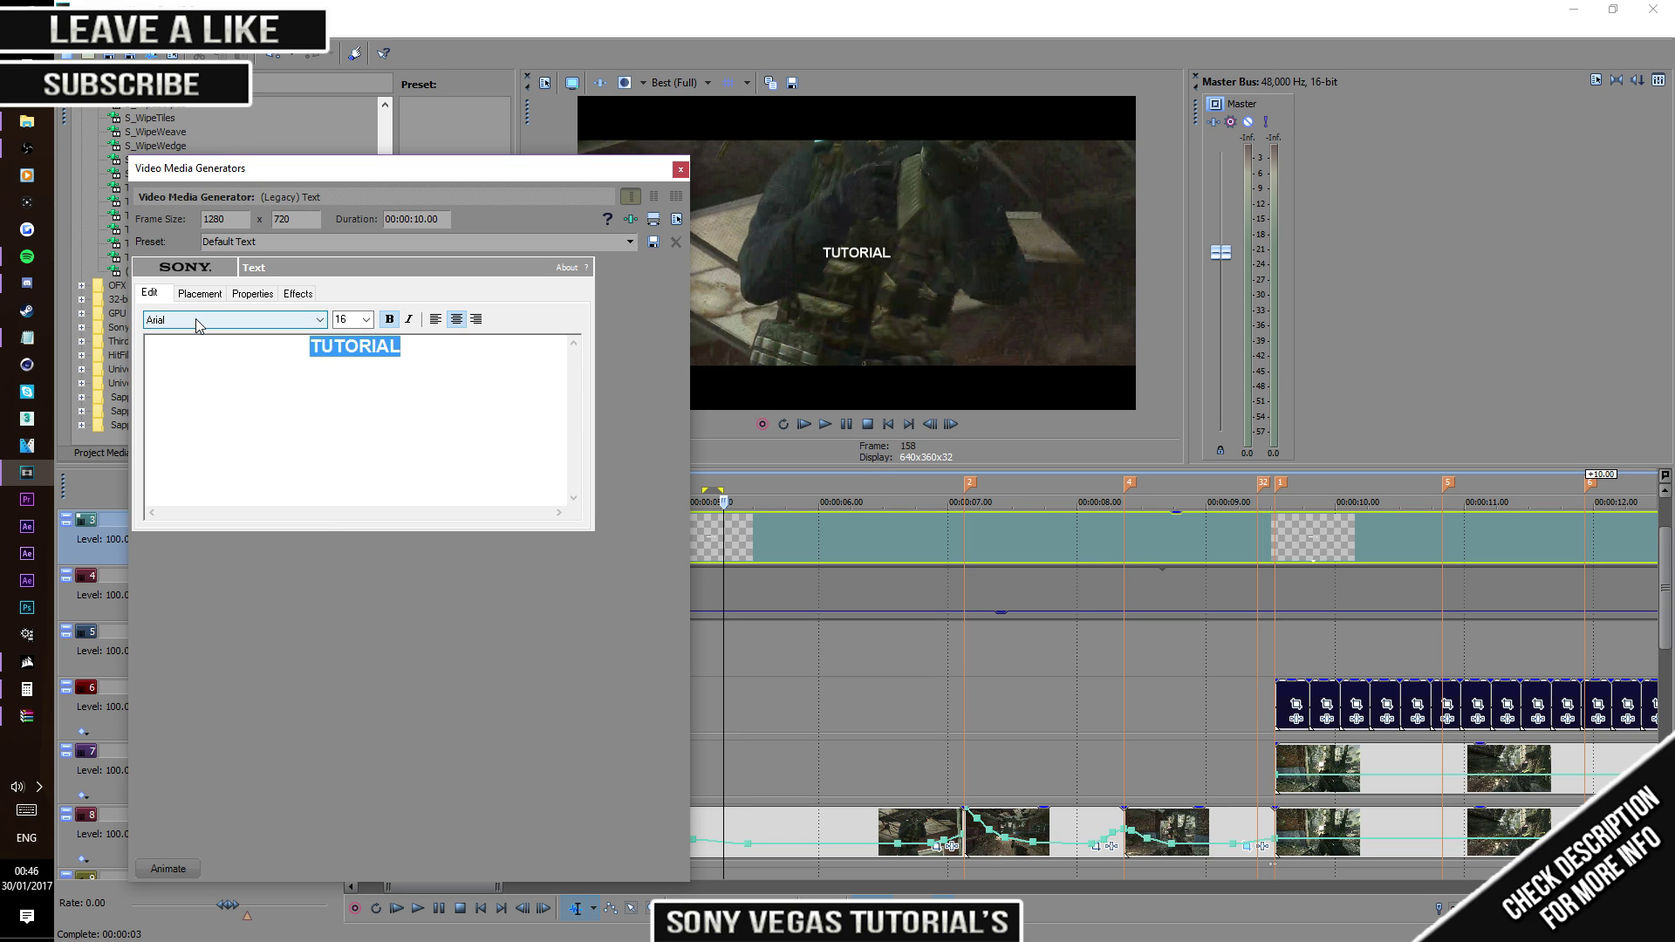
click(321, 319)
click(247, 362)
click(259, 323)
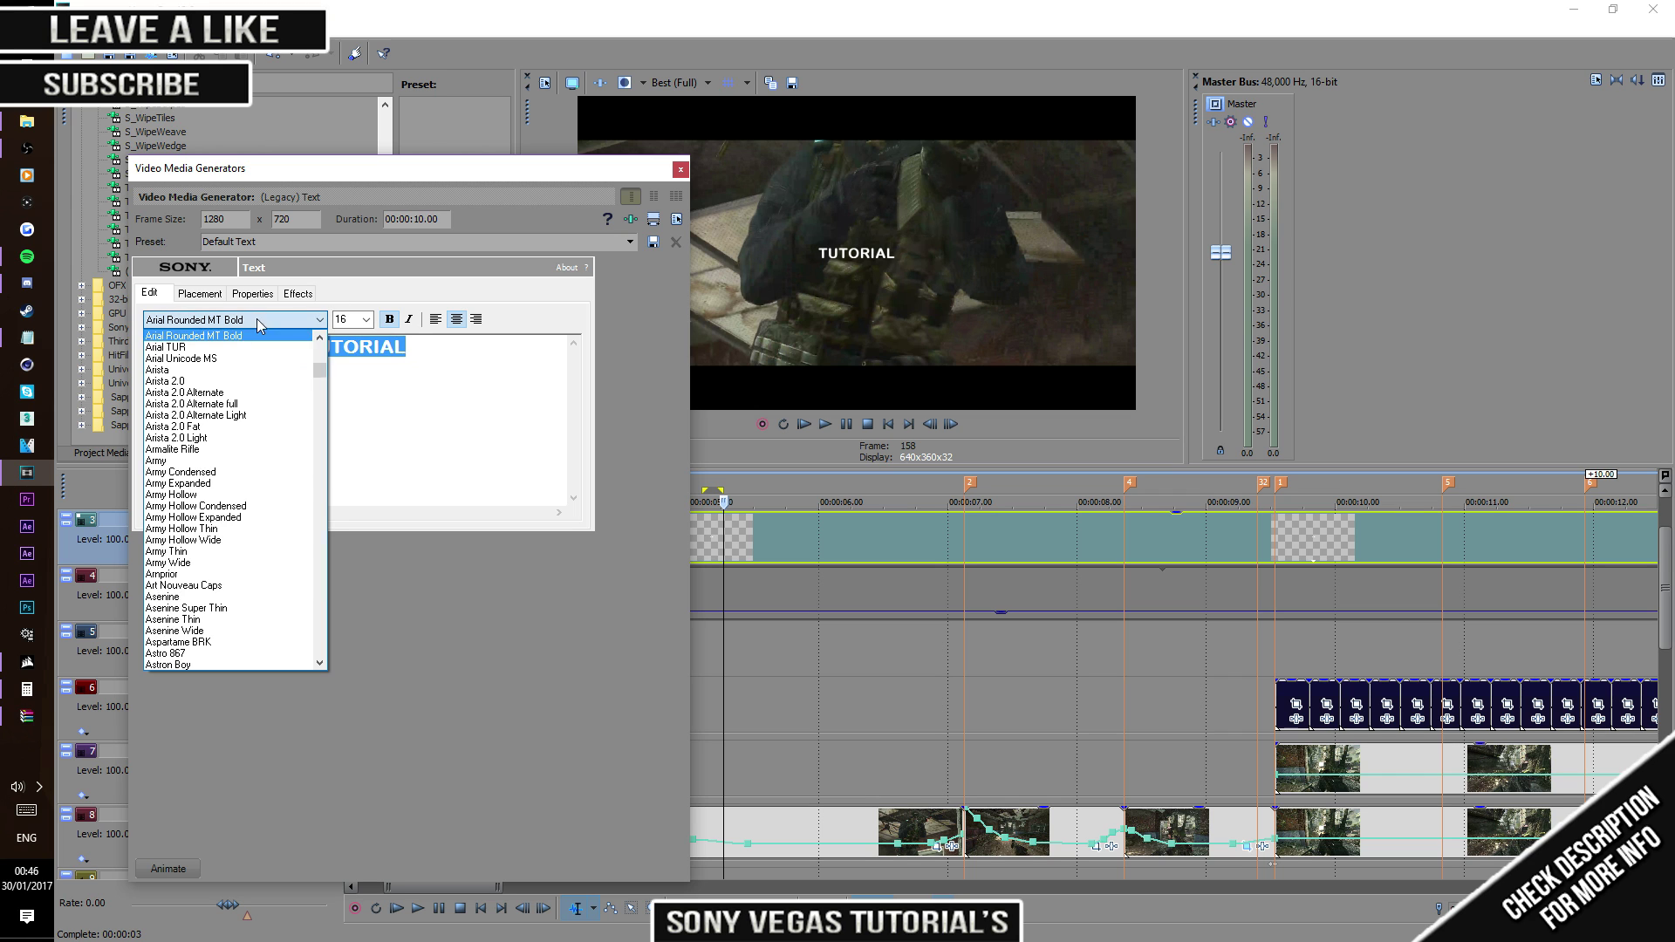
click(242, 597)
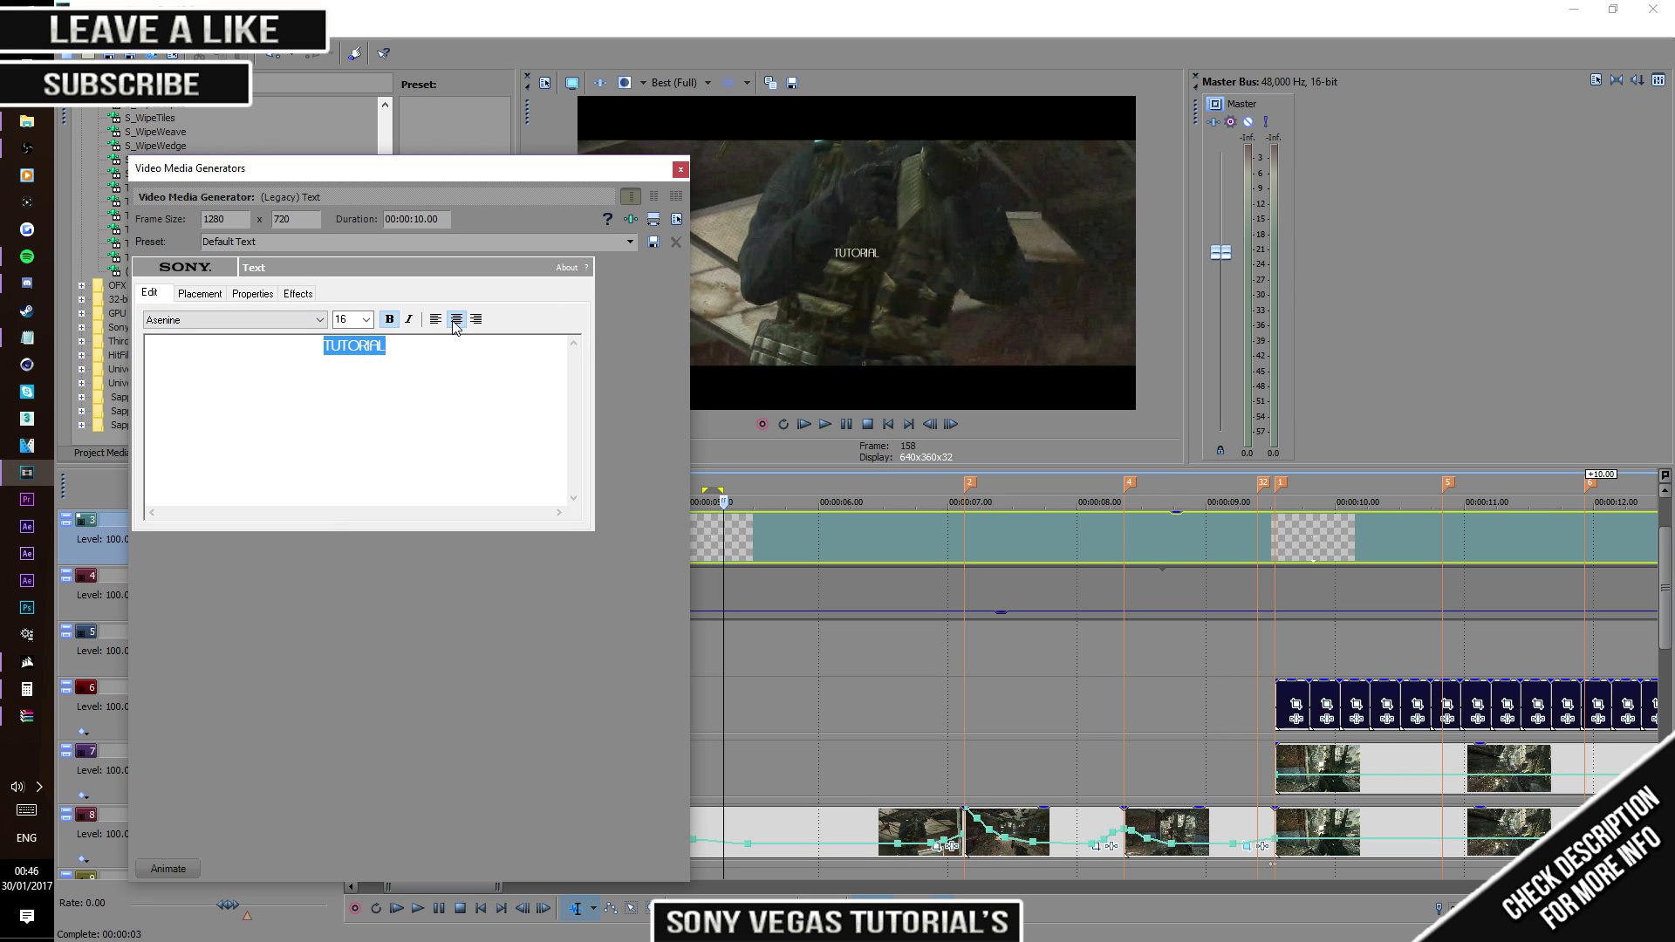
click(364, 319)
click(252, 341)
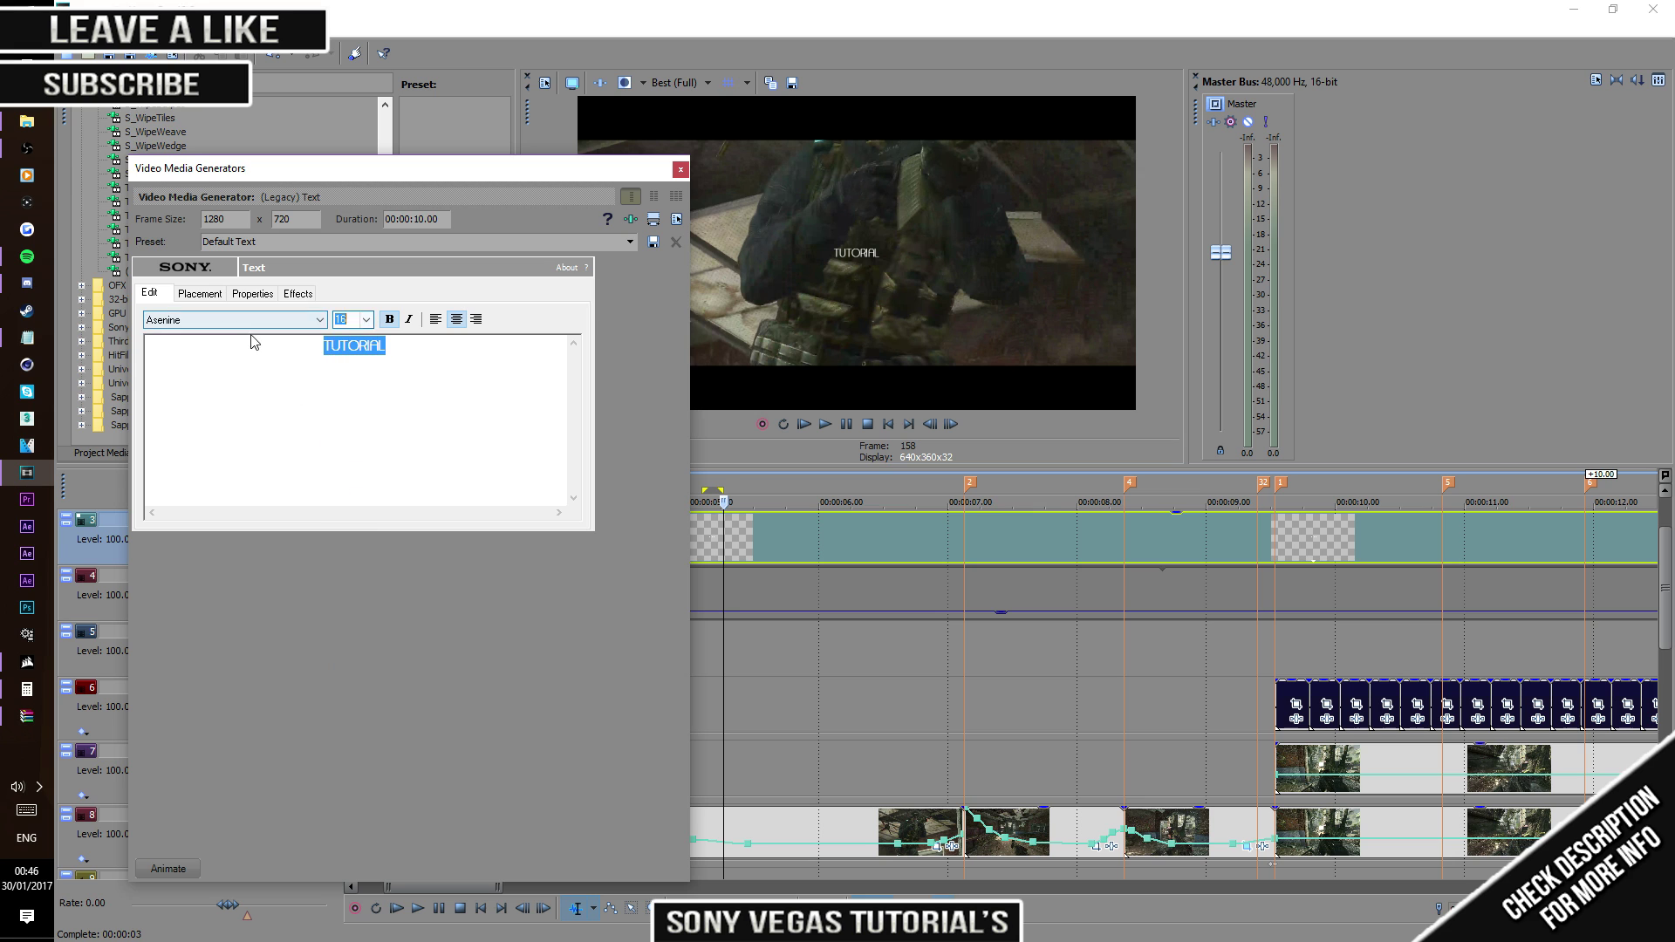
Step: Set the title font to Bell Gothic Black at size 28
click(253, 320)
scroll(240, 458, down, 3)
click(240, 462)
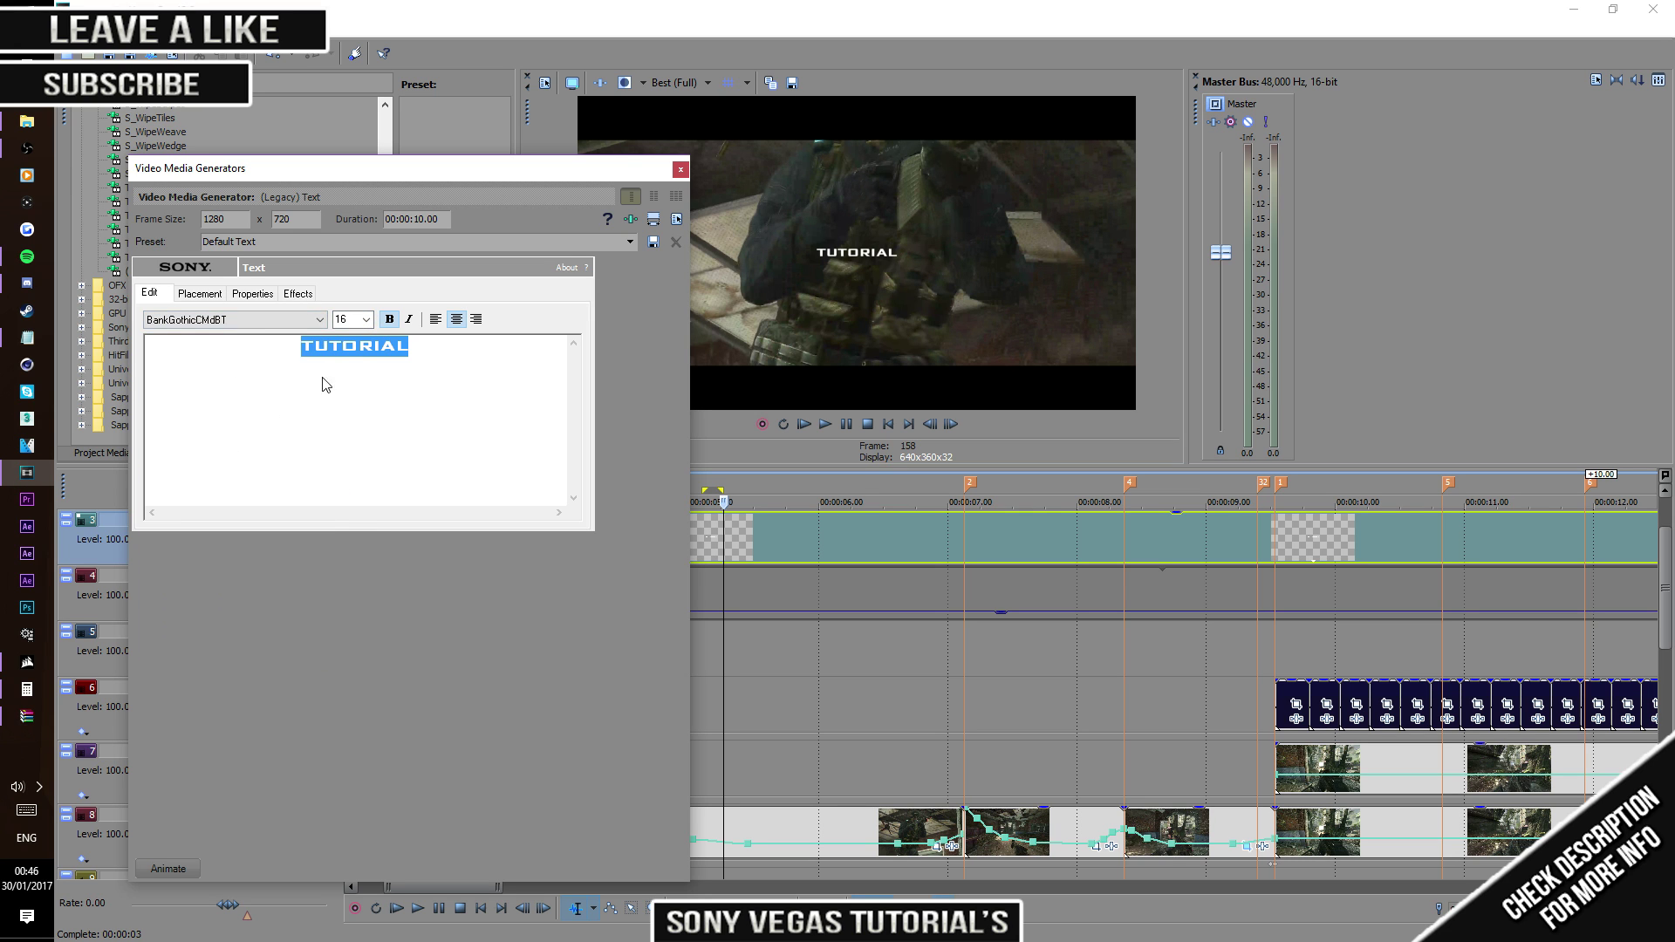
click(251, 321)
scroll(279, 396, up, 1)
click(286, 397)
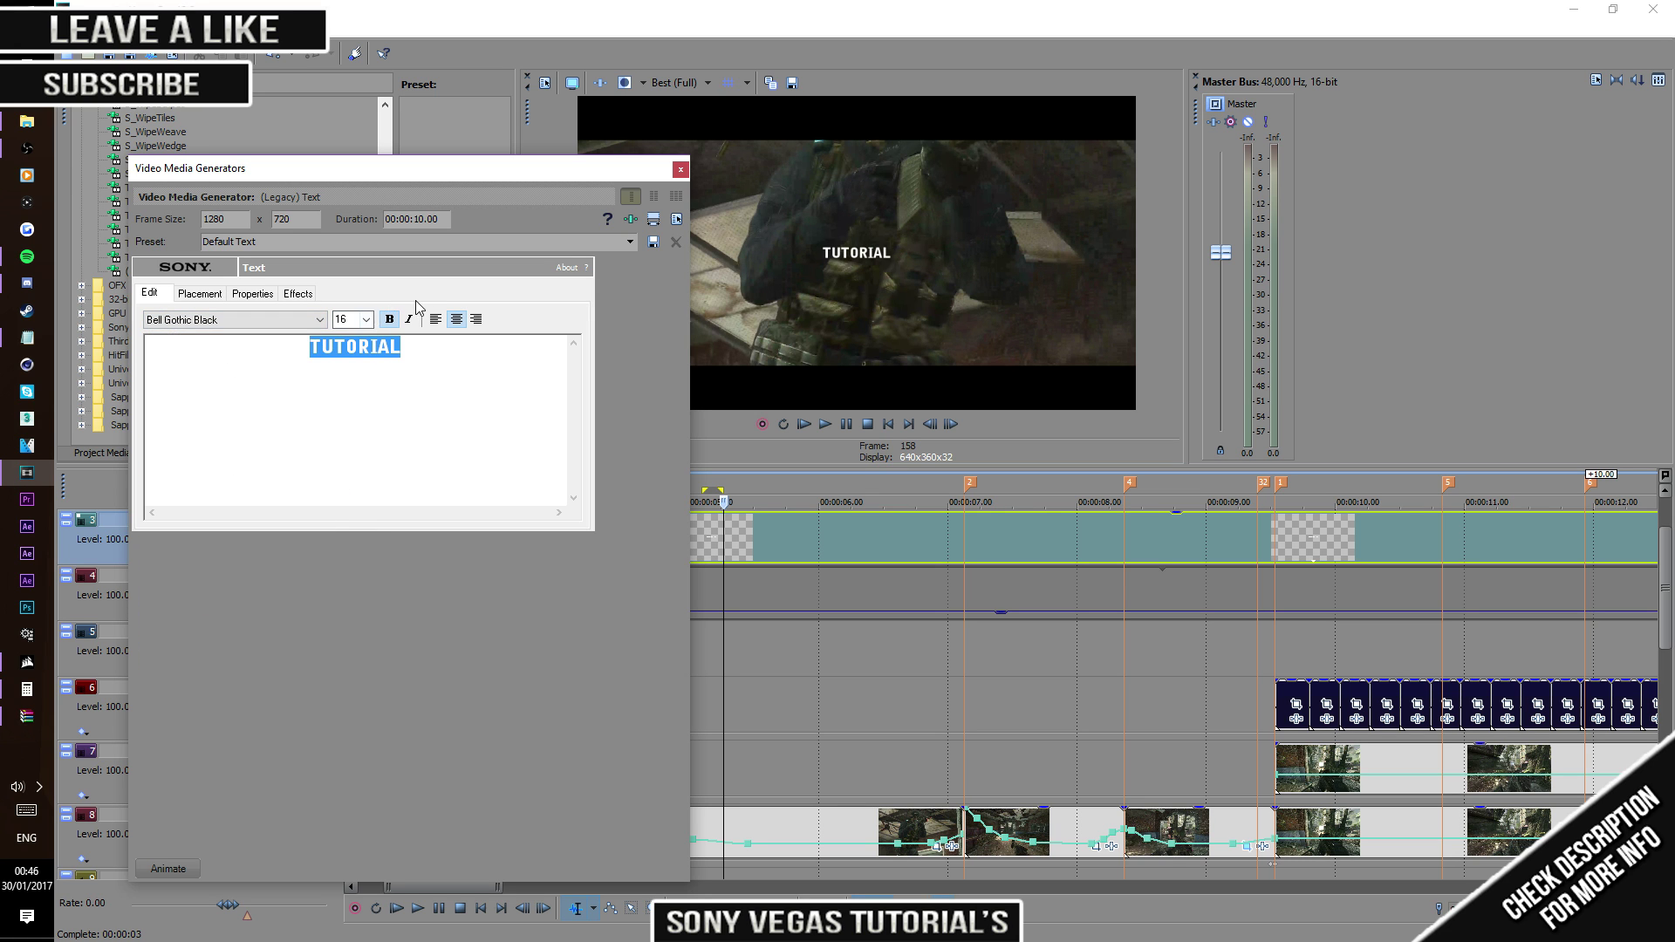
click(366, 320)
click(363, 449)
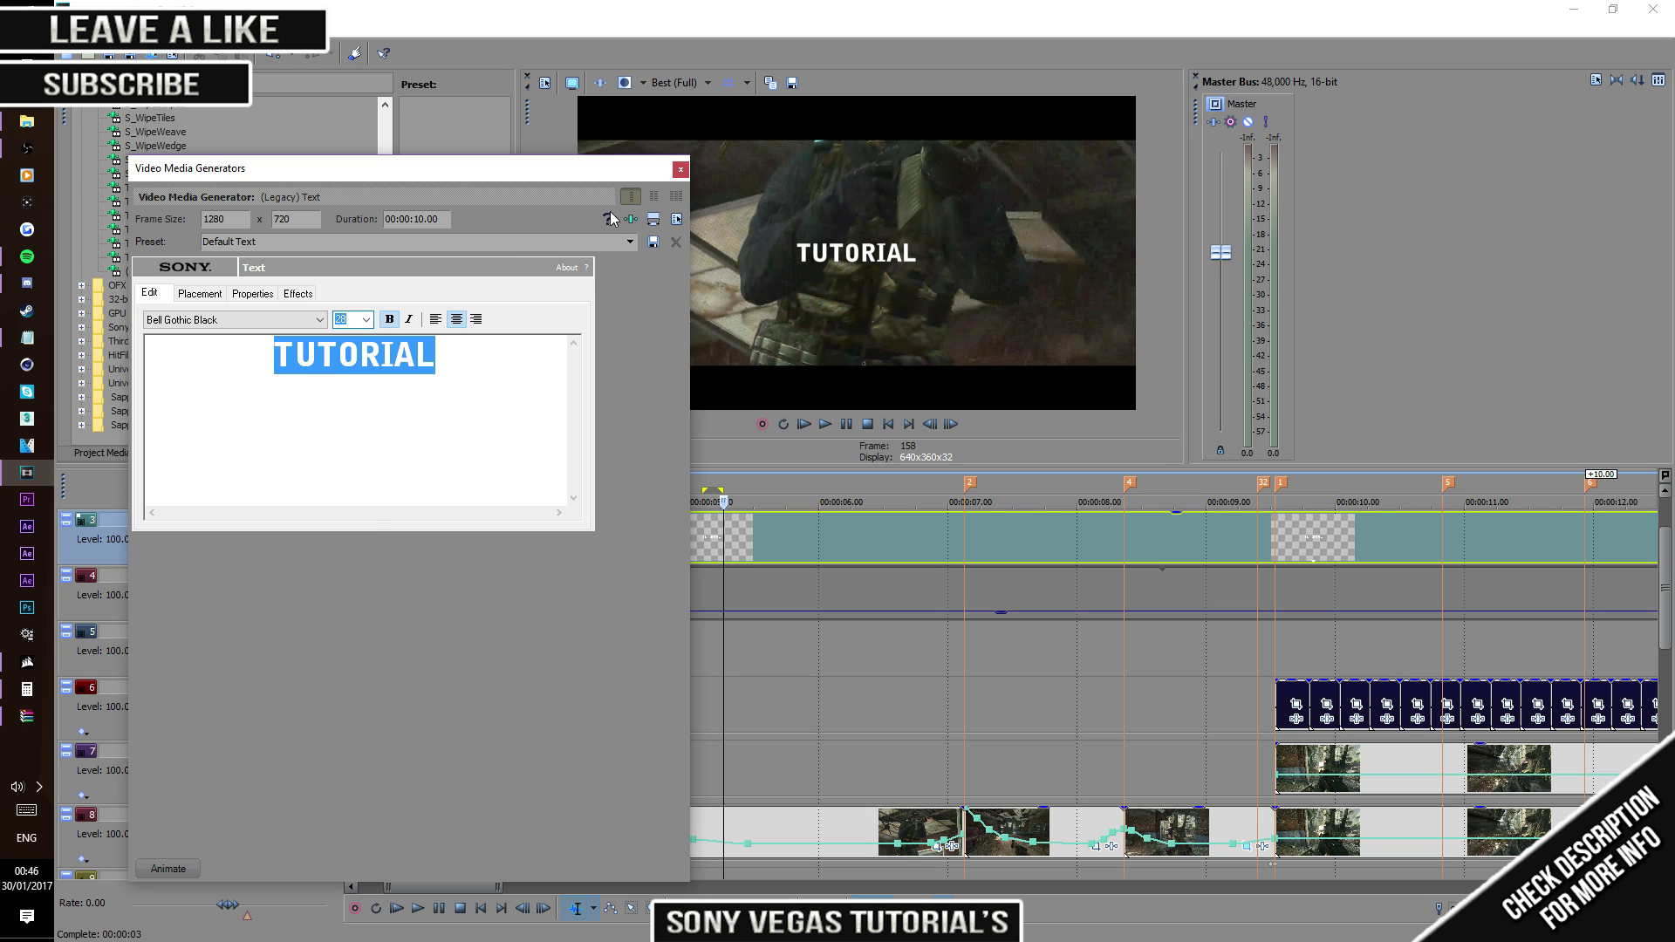
Step: Split the text clip at about 7 seconds, delete the right part, and open its Event FX
click(680, 169)
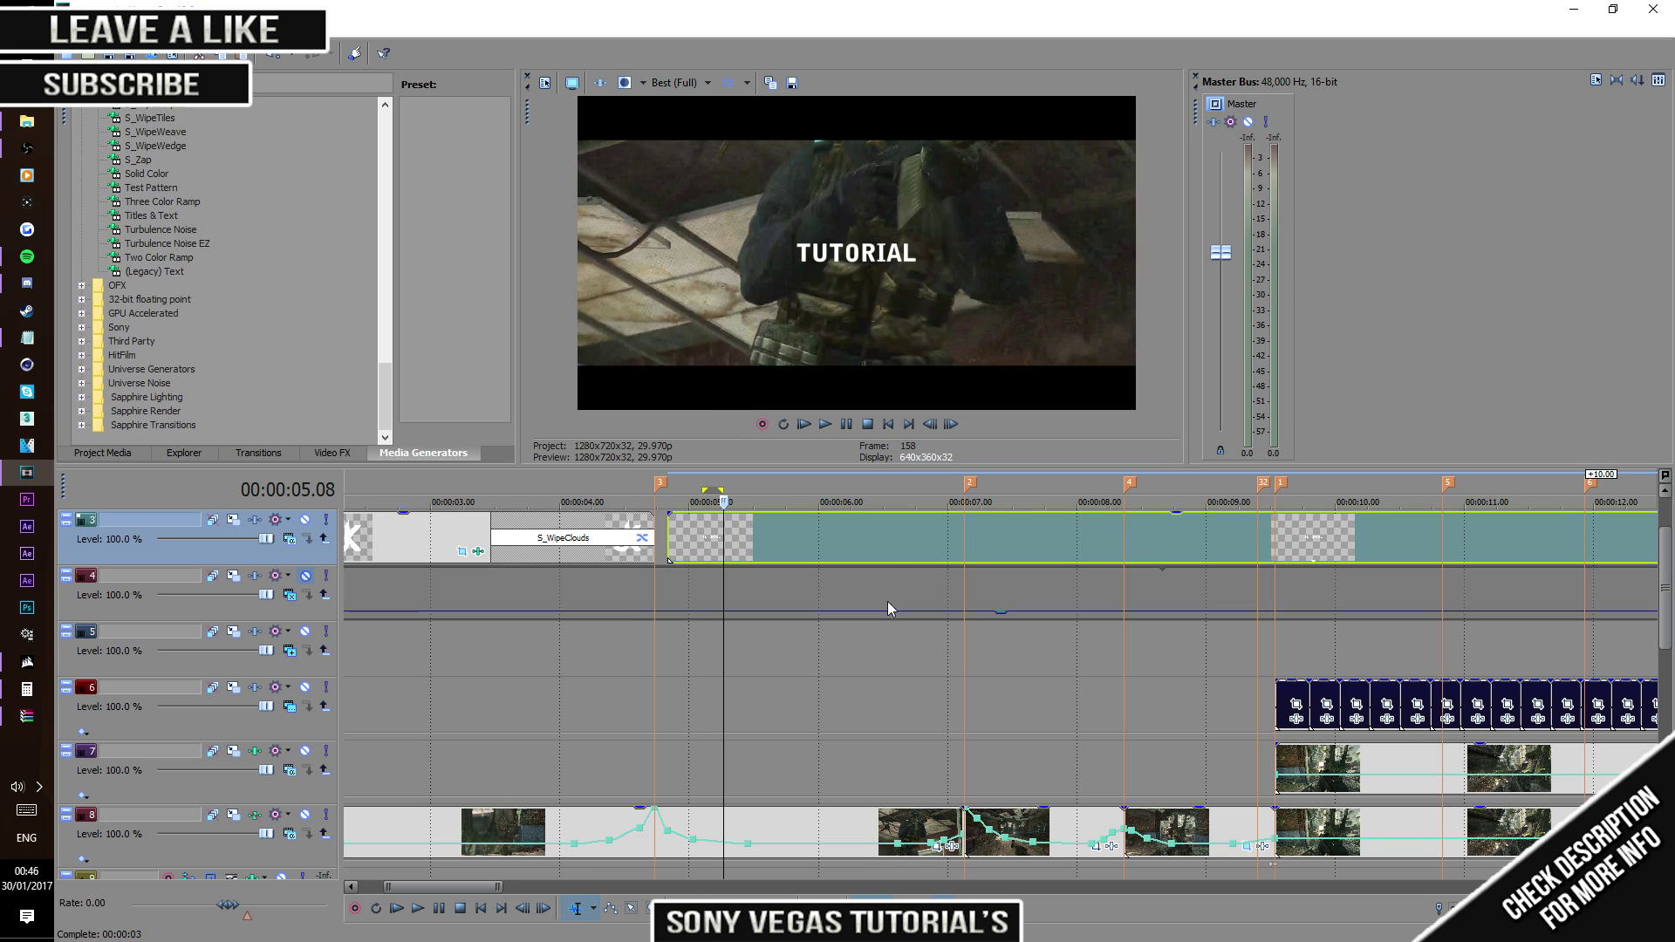
click(976, 529)
key(s)
click(981, 536)
key(Delete)
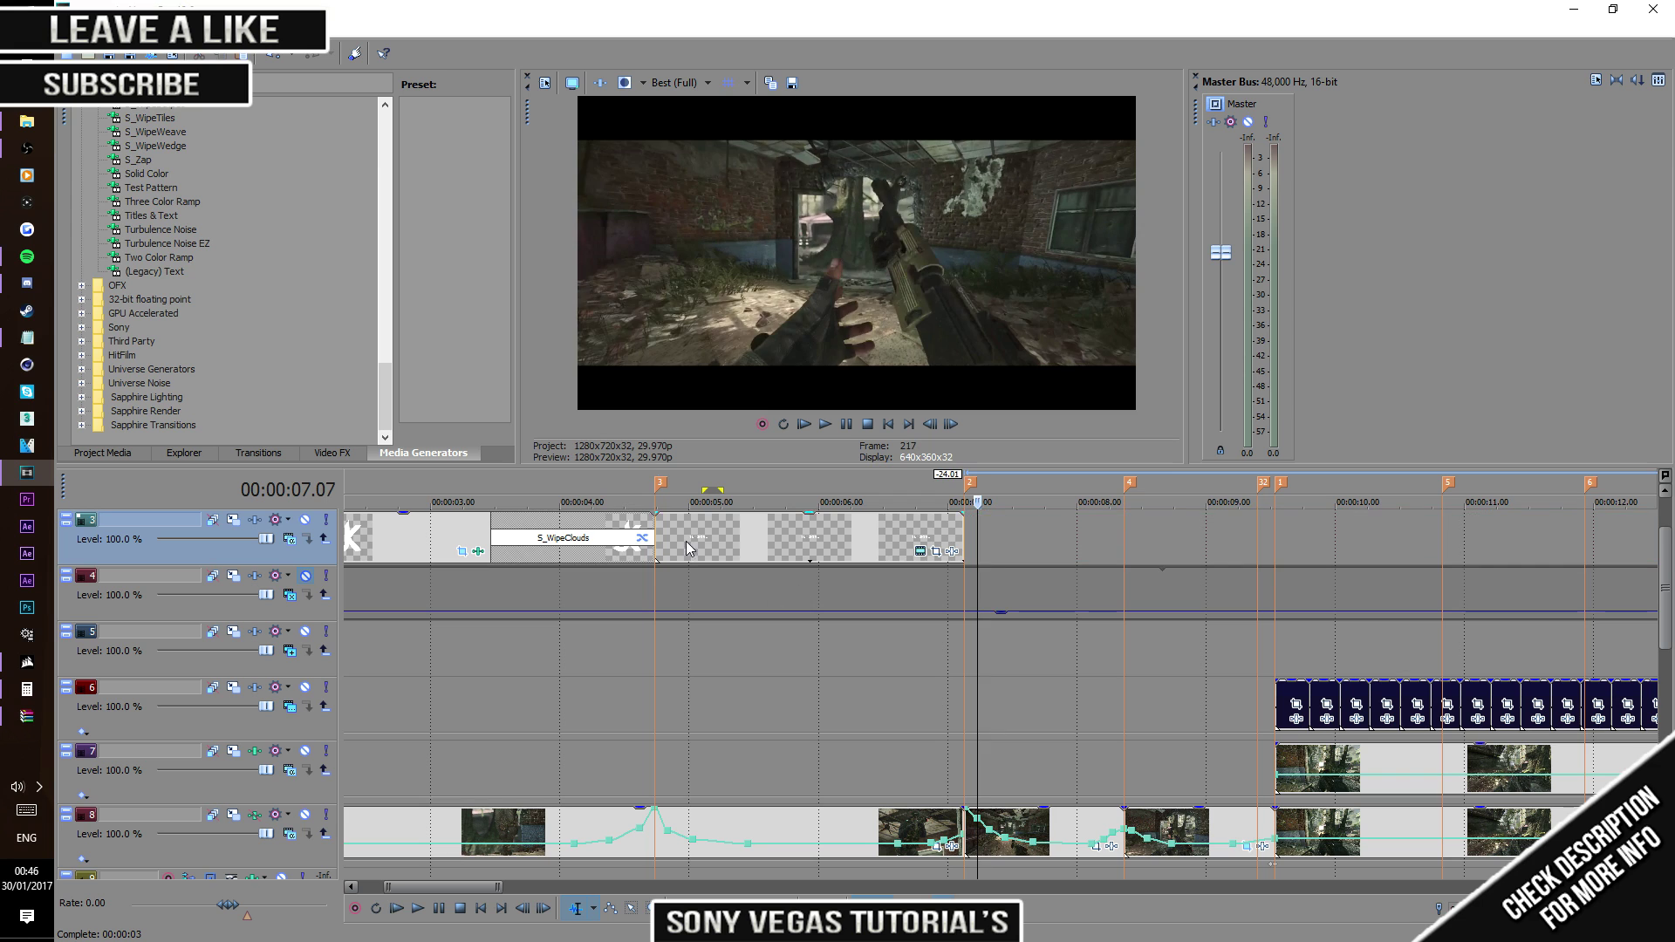
click(686, 547)
drag(751, 657, 787, 658)
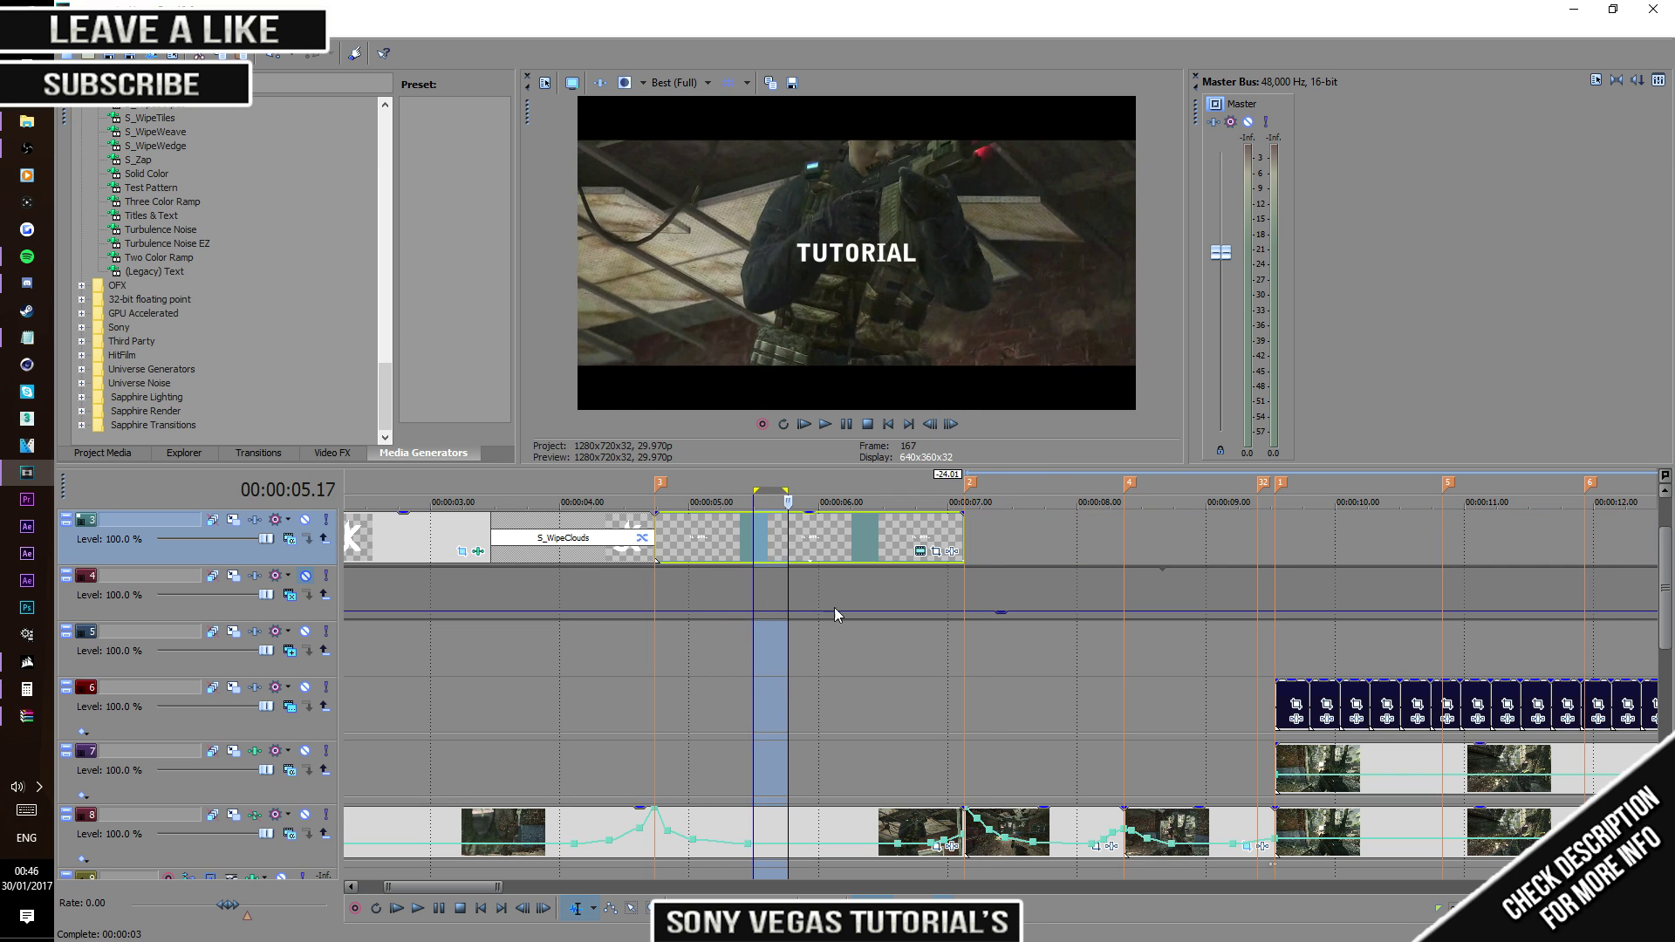
click(762, 698)
click(952, 551)
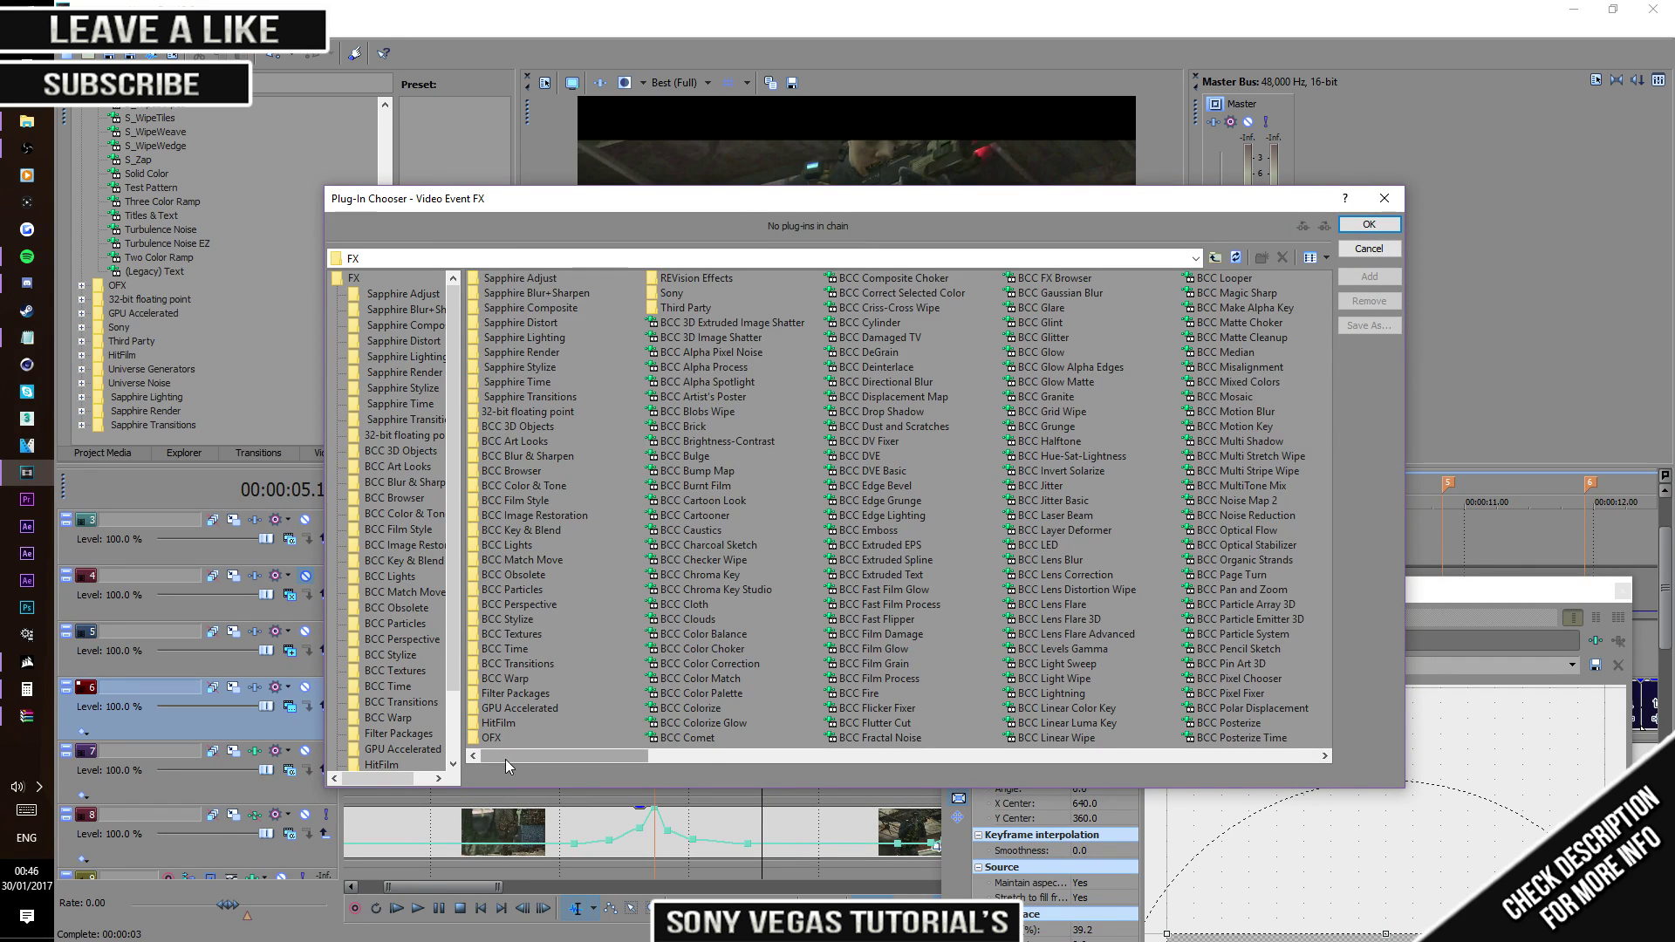
Step: Browse the Plug-In Chooser's effects list, clearing an accidental multi-selection
drag(506, 759, 777, 761)
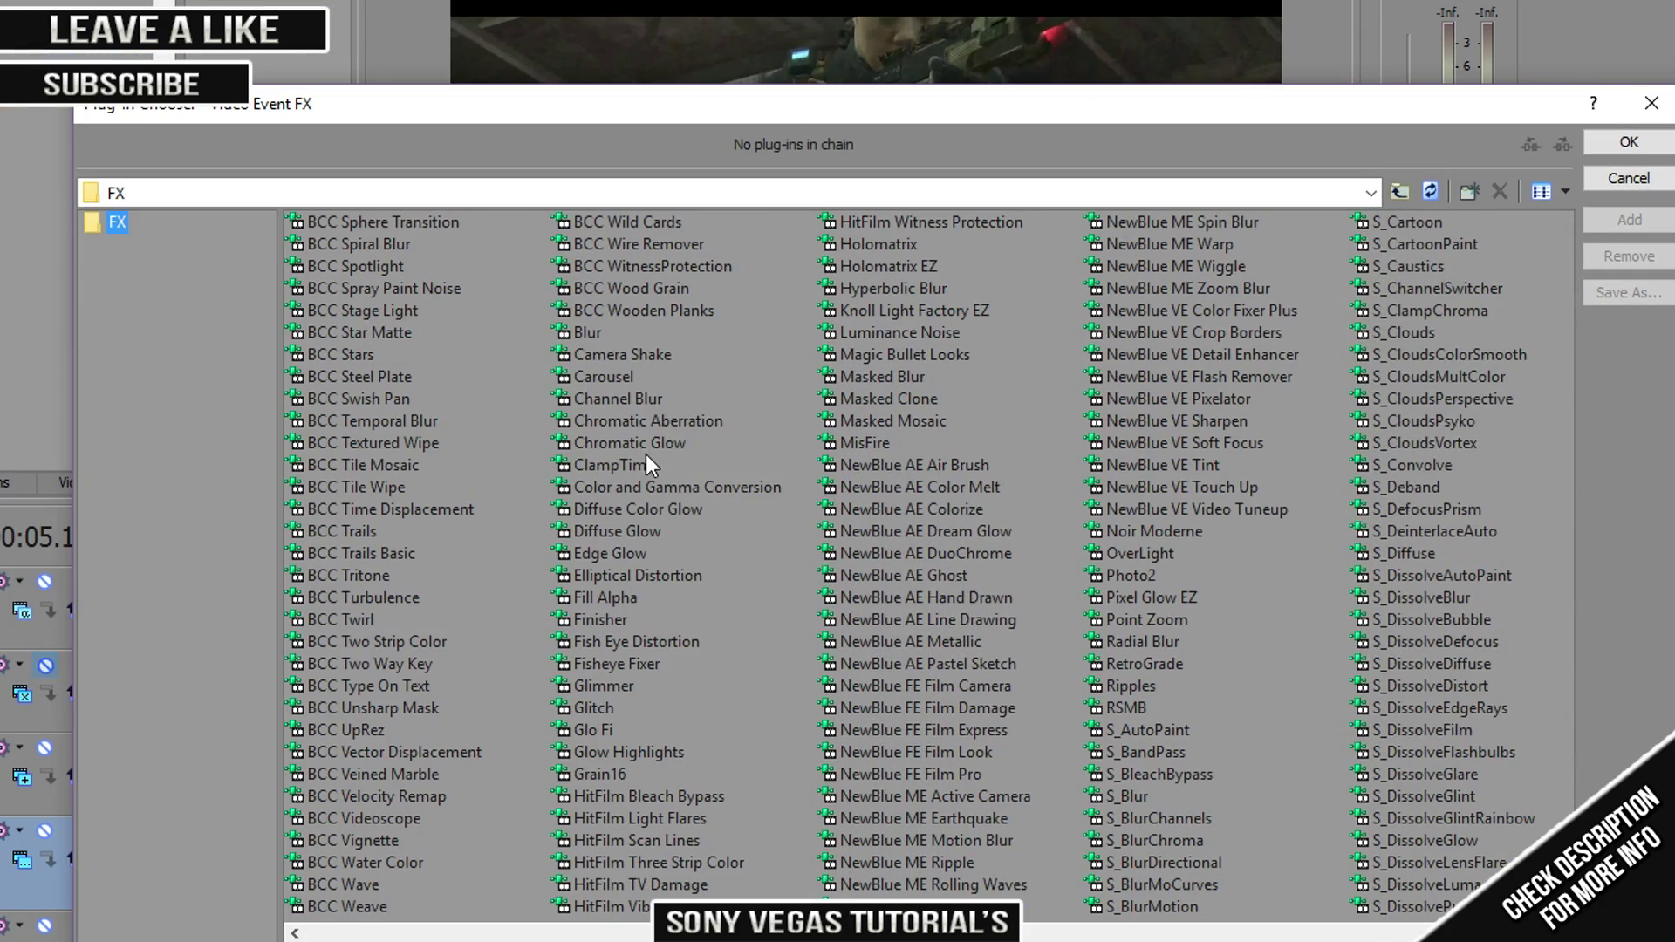
click(594, 728)
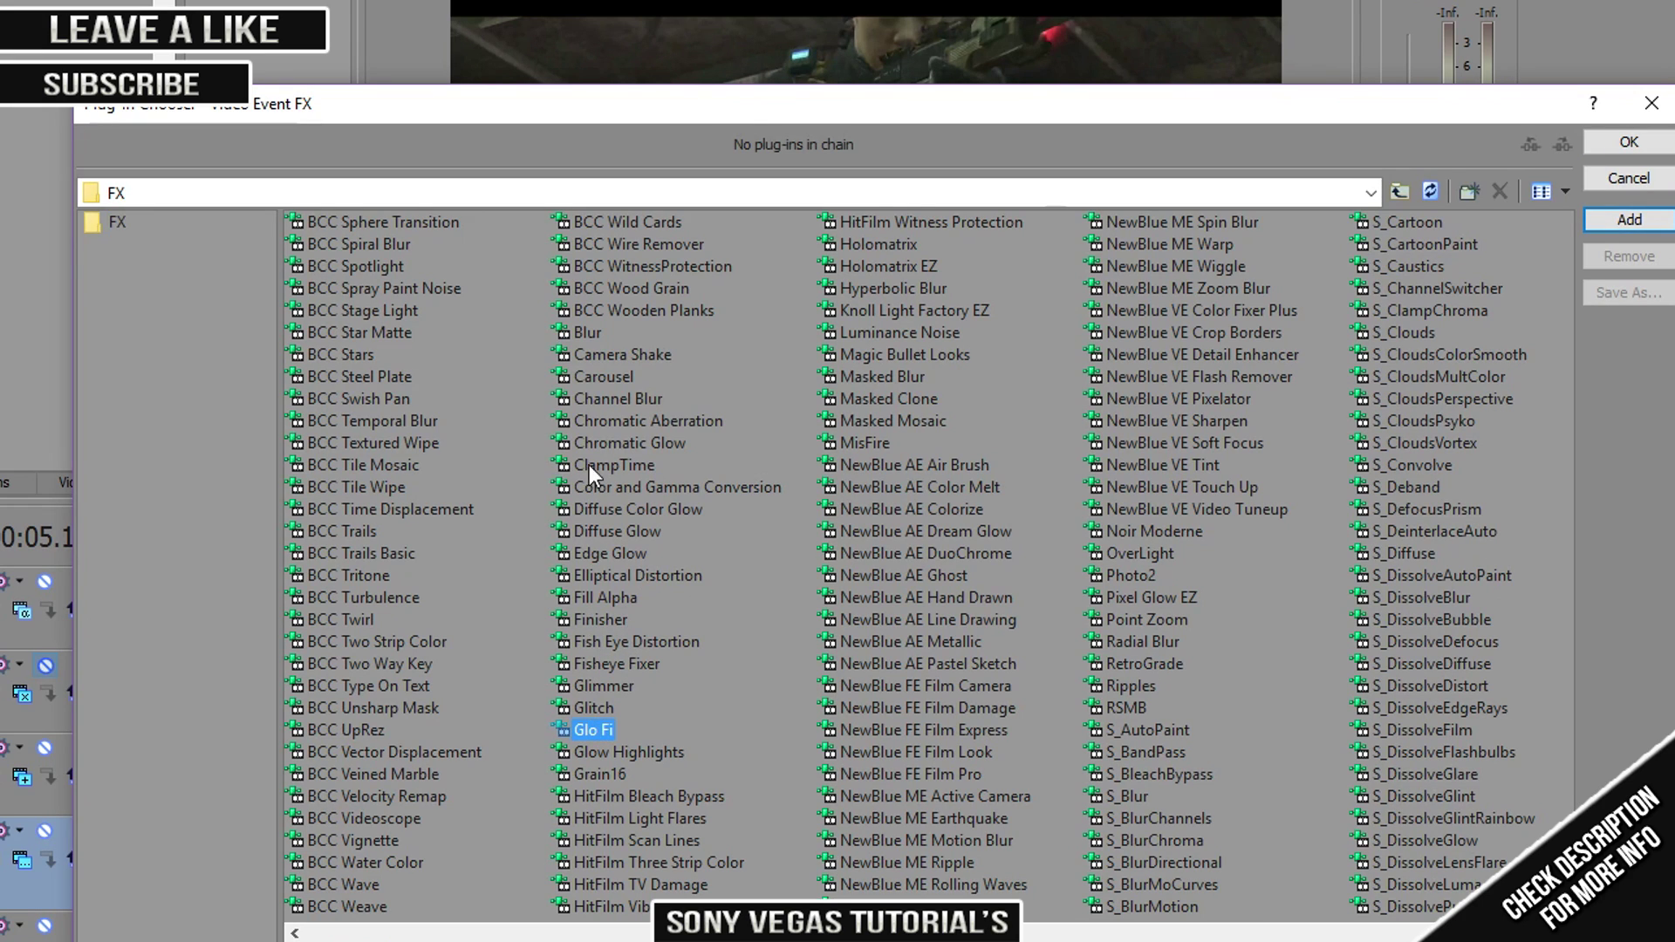
drag(565, 340, 611, 752)
click(531, 695)
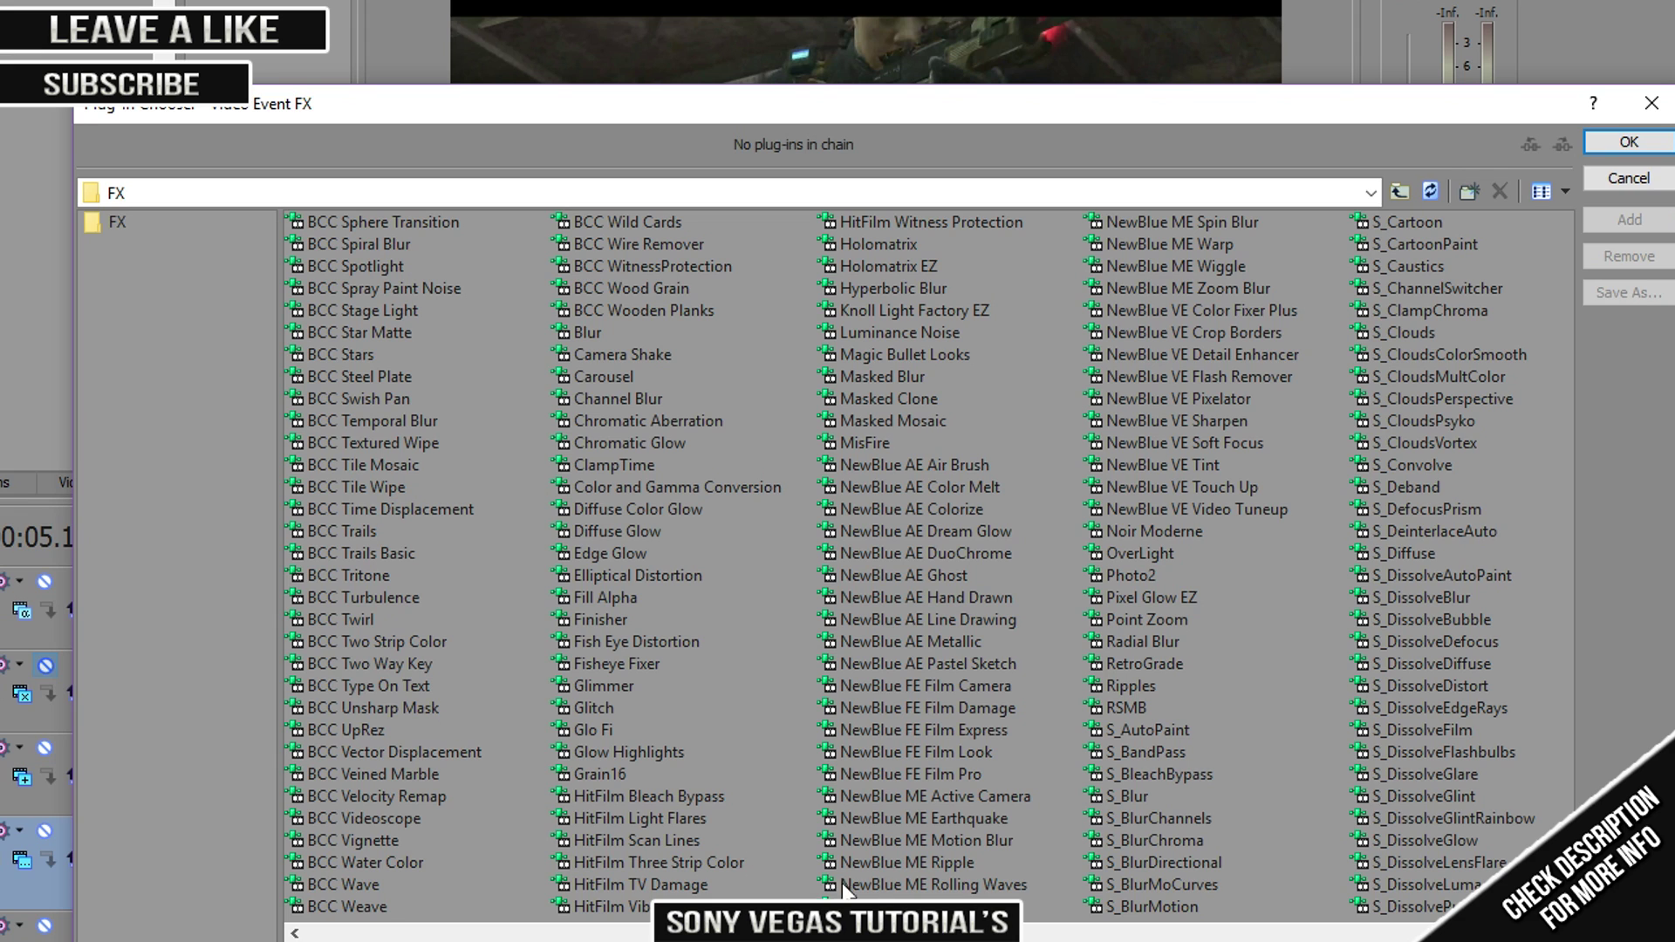
scroll(925, 563, left, 1)
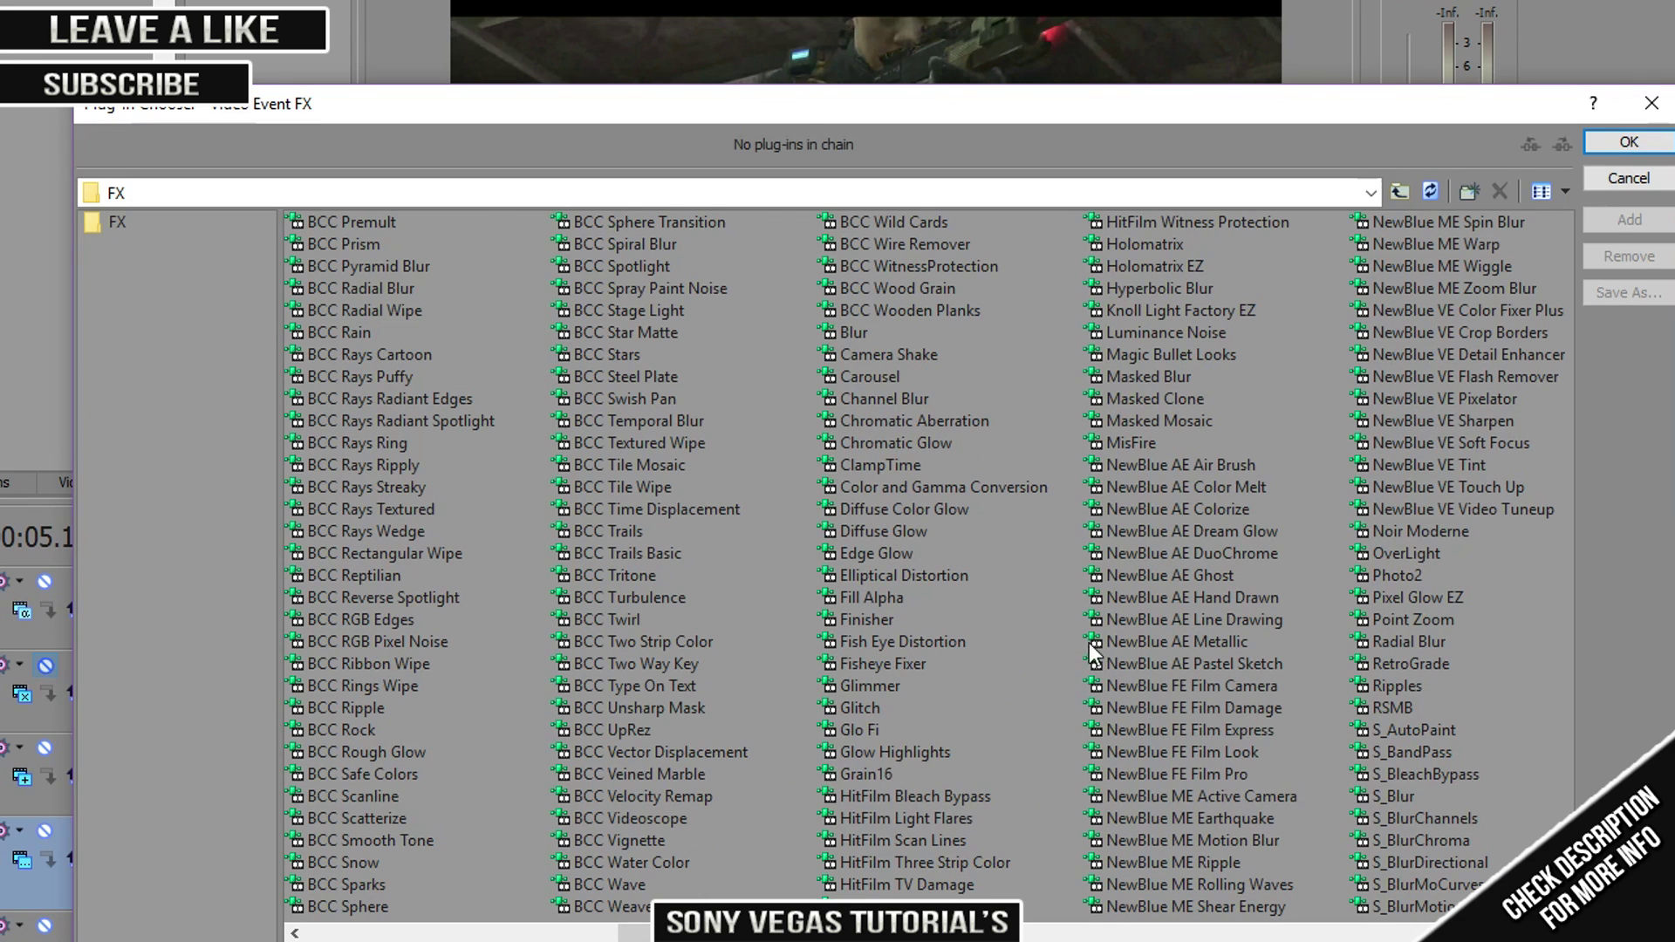
Step: Add Holomatrix and Ripples to the chain, placing Ripples before Holomatrix, and confirm
click(1143, 247)
click(1623, 226)
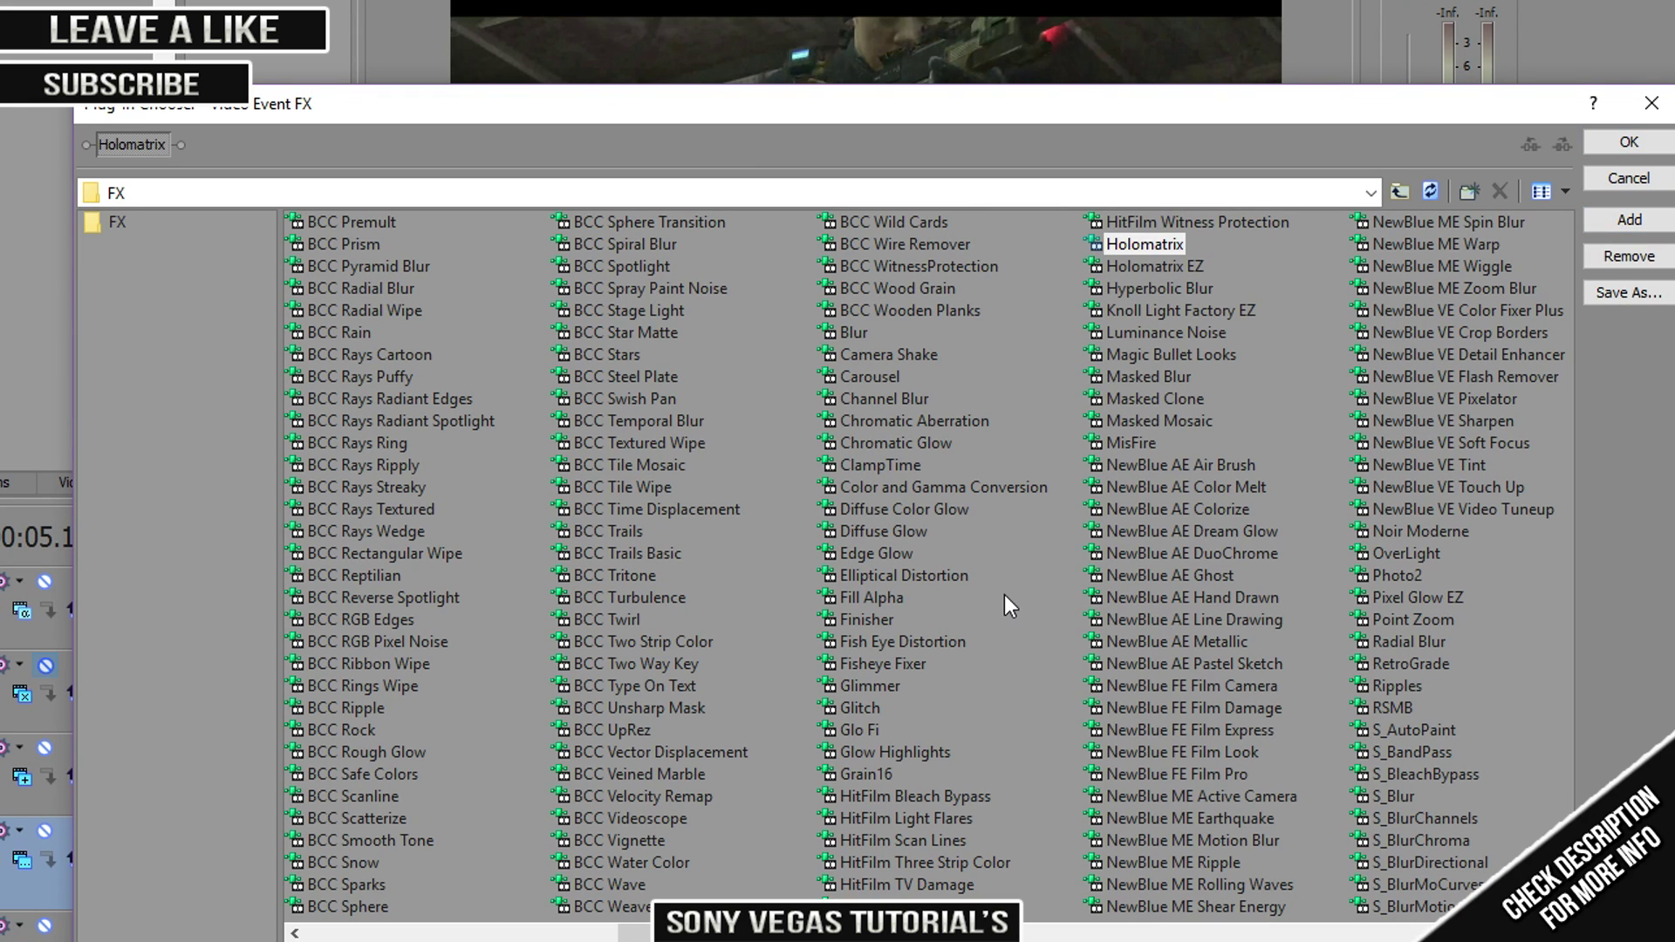
click(1396, 687)
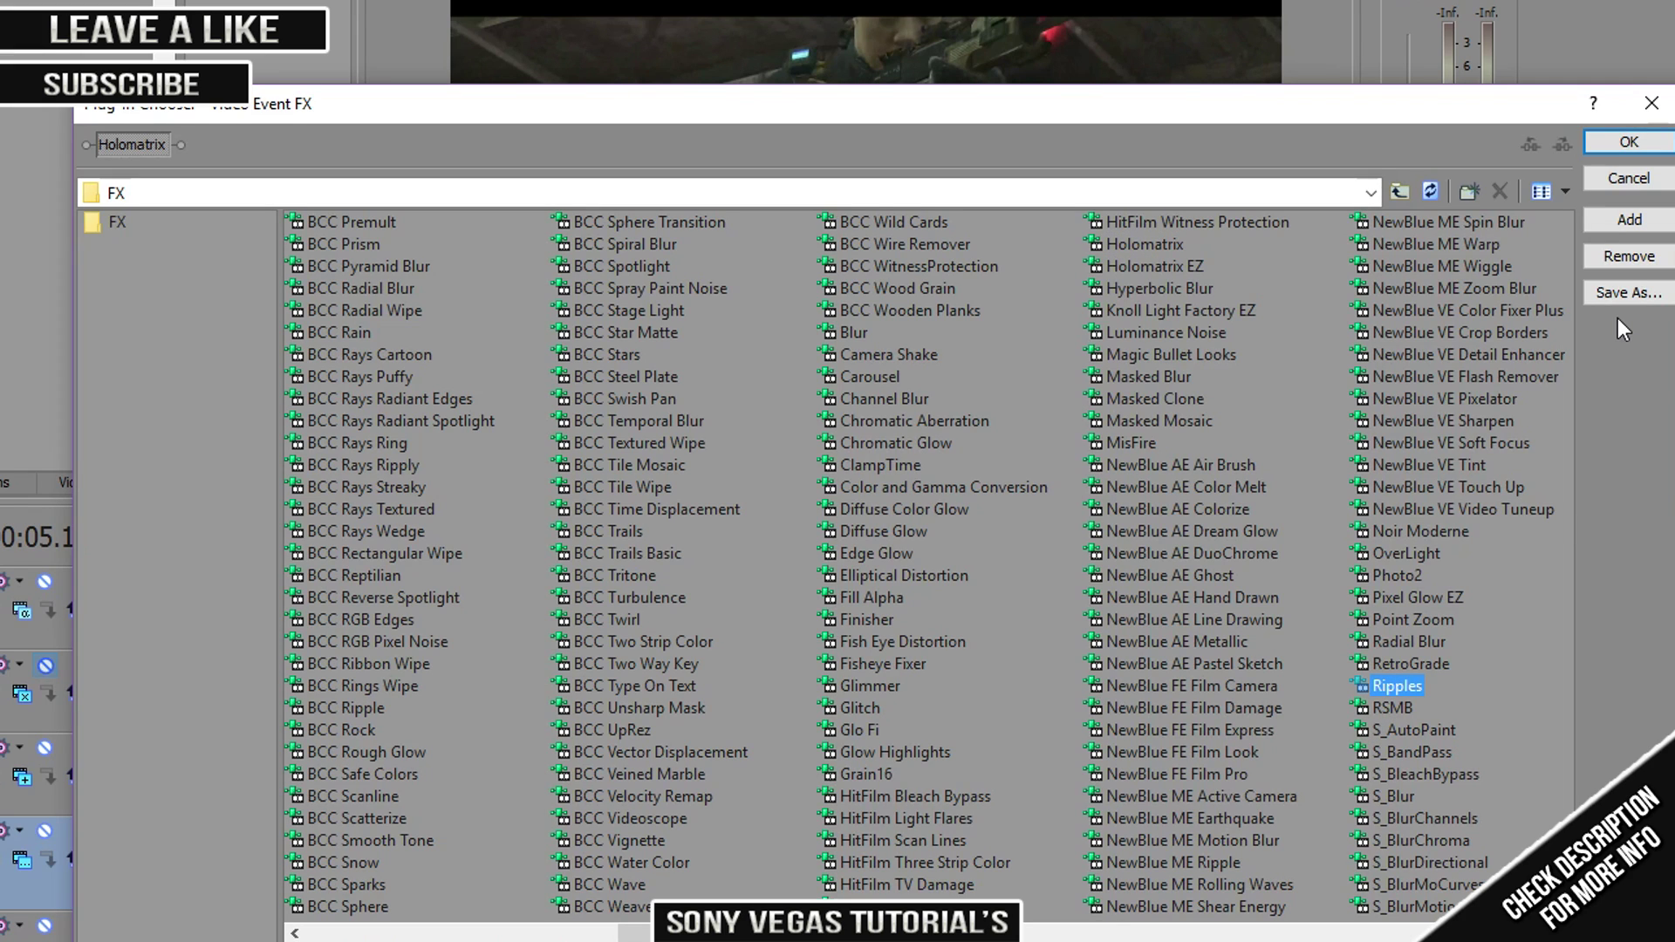
click(1590, 219)
drag(196, 144, 105, 145)
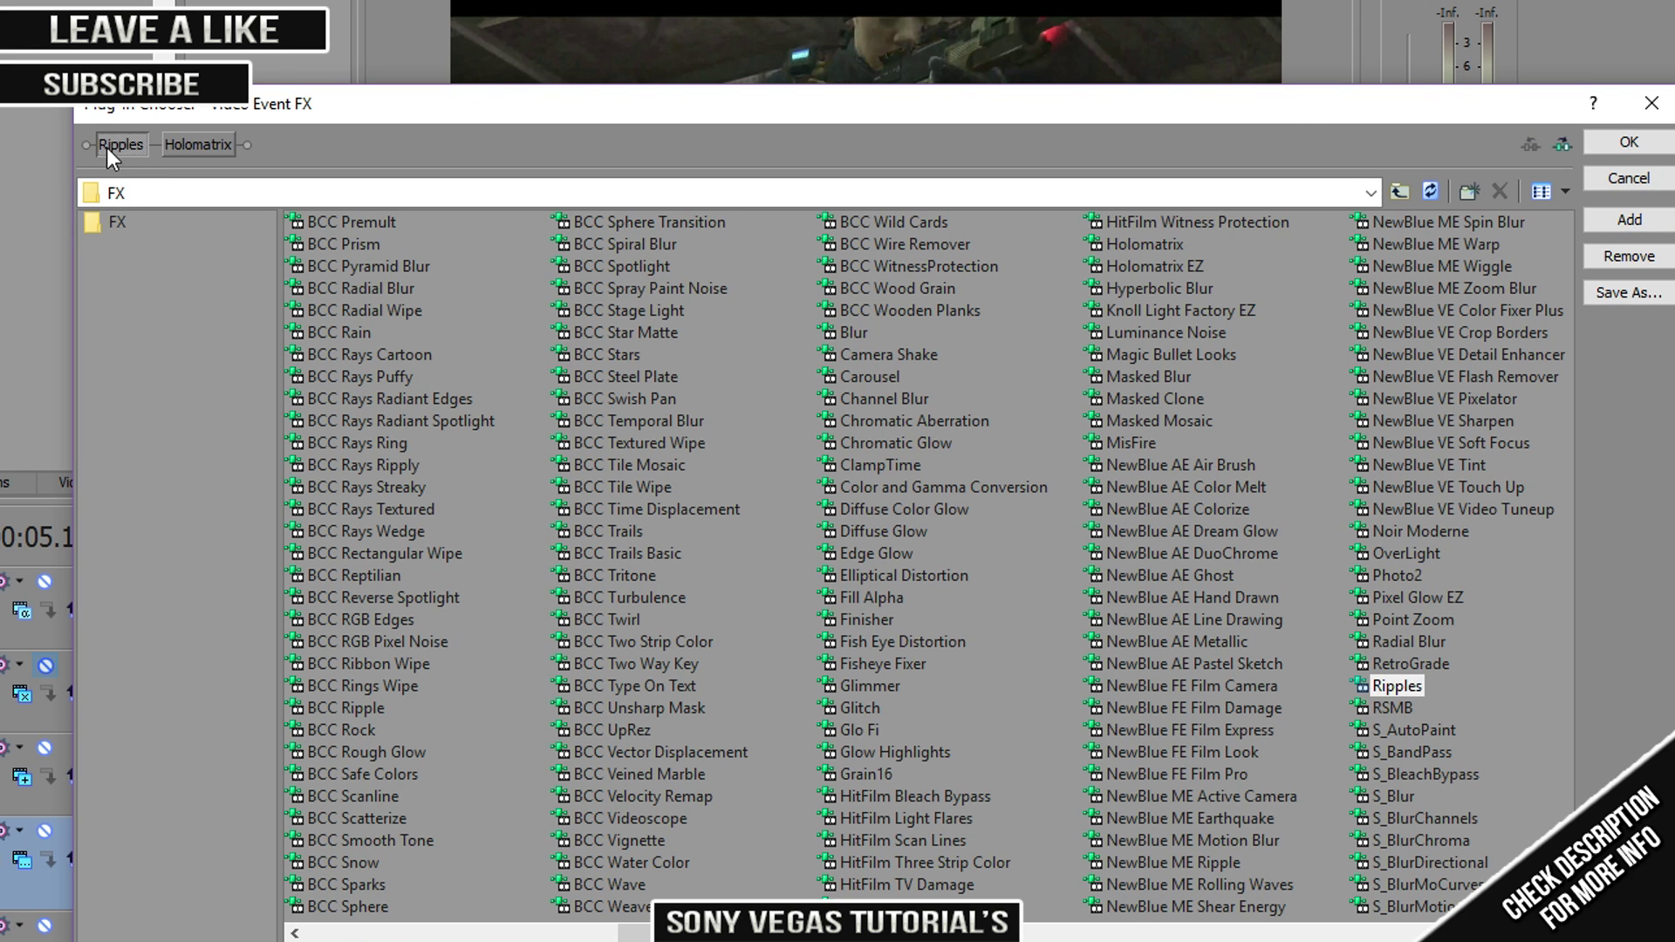
click(1599, 148)
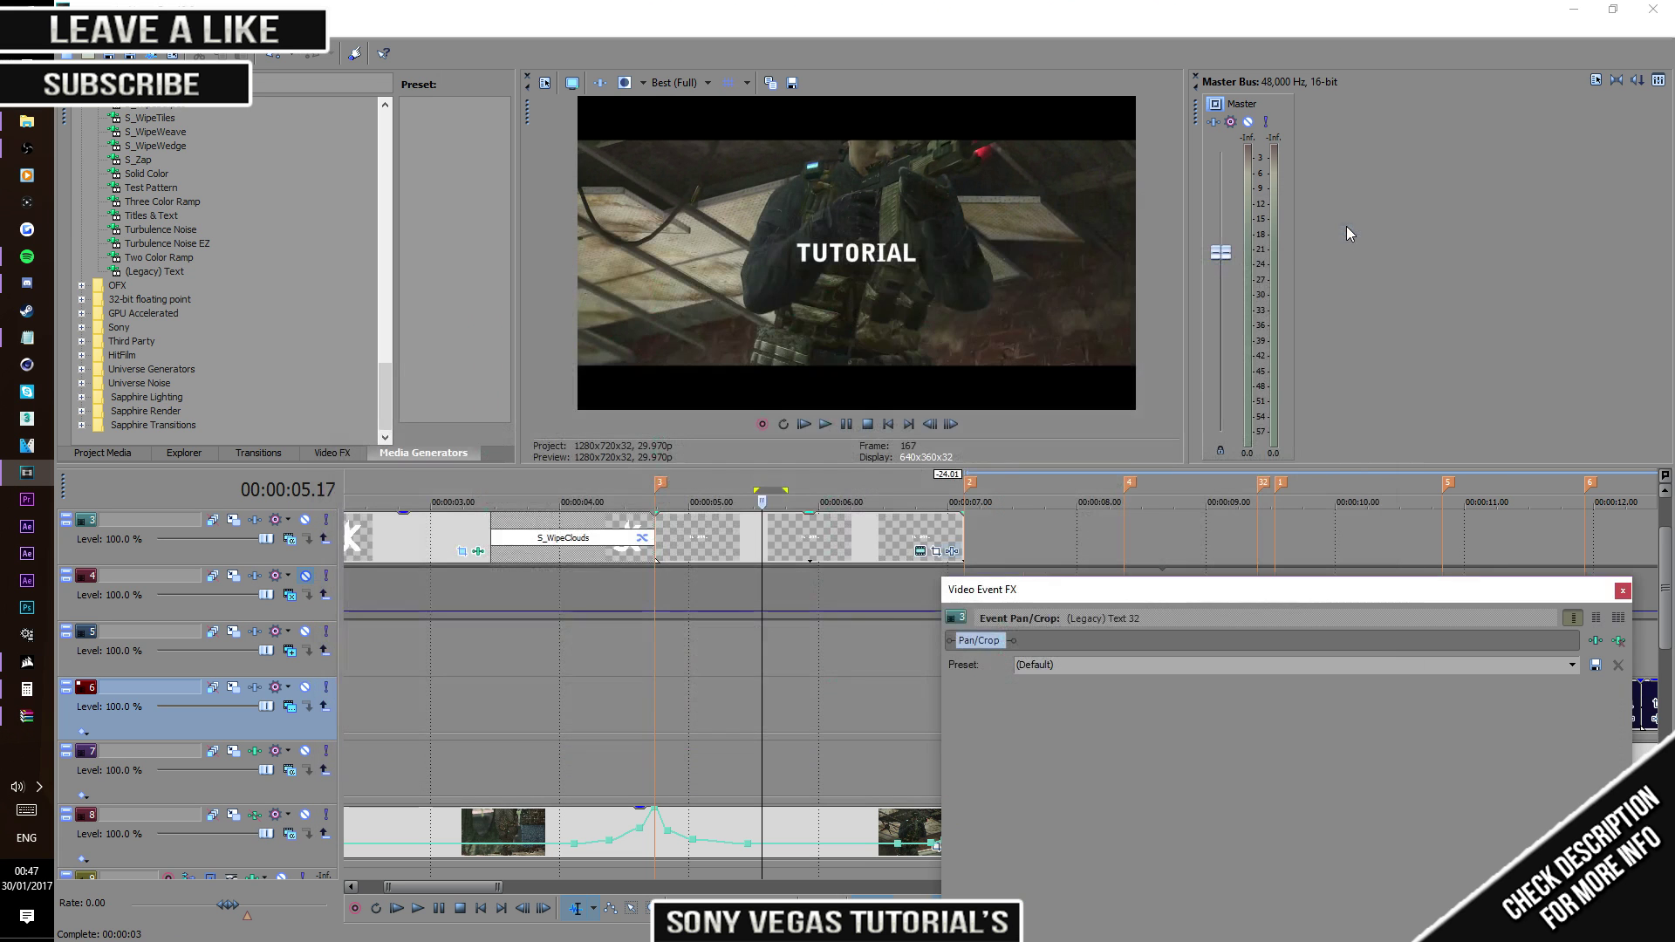
Step: Disable Holomatrix to view Ripples alone, speed up the ripples, and set amplitude to 6.12
drag(1068, 593, 892, 182)
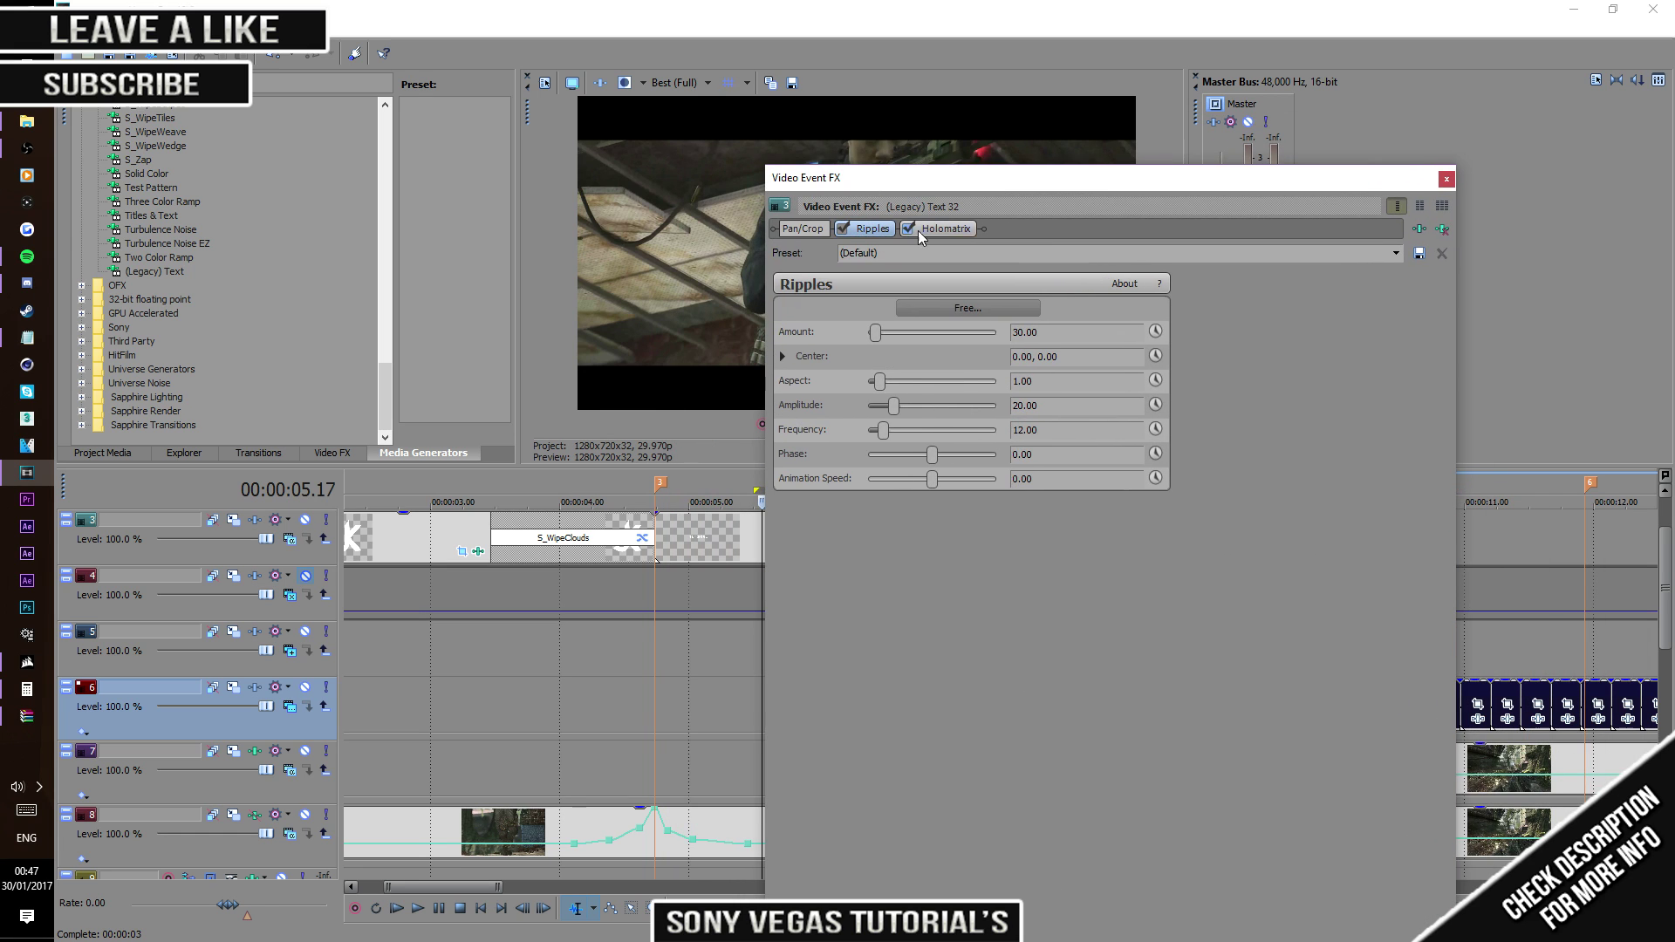
drag(963, 179, 564, 428)
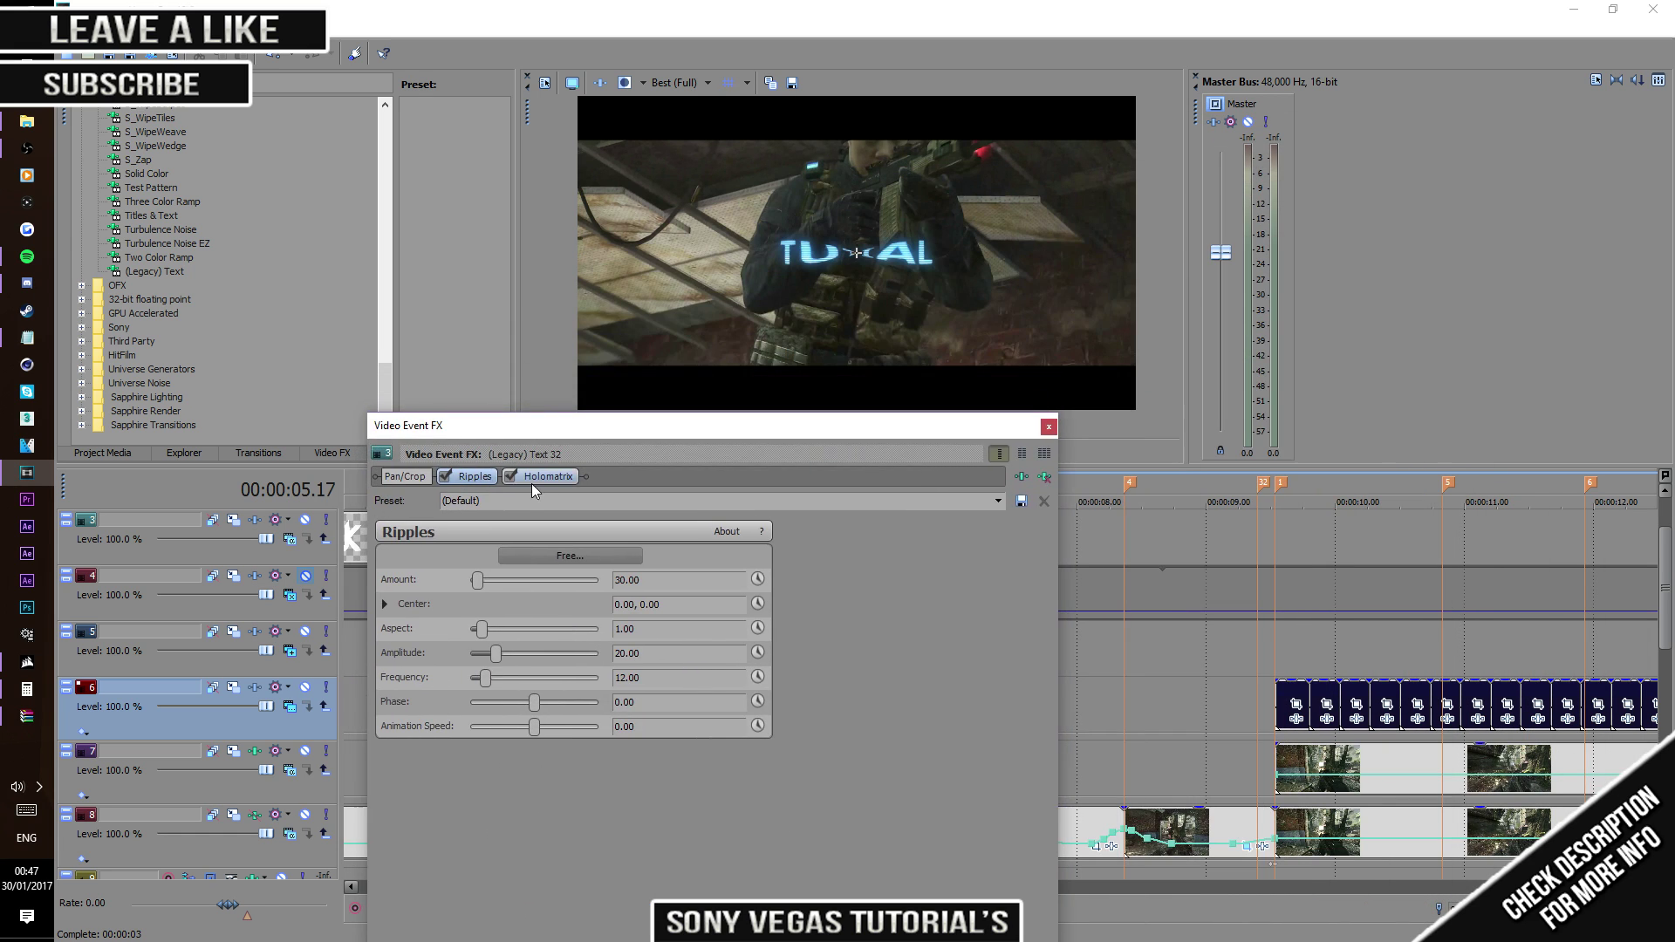
click(509, 476)
drag(556, 425, 1267, 190)
mouse_move(754, 698)
mouse_down()
mouse_move(667, 698)
mouse_move(732, 695)
mouse_up()
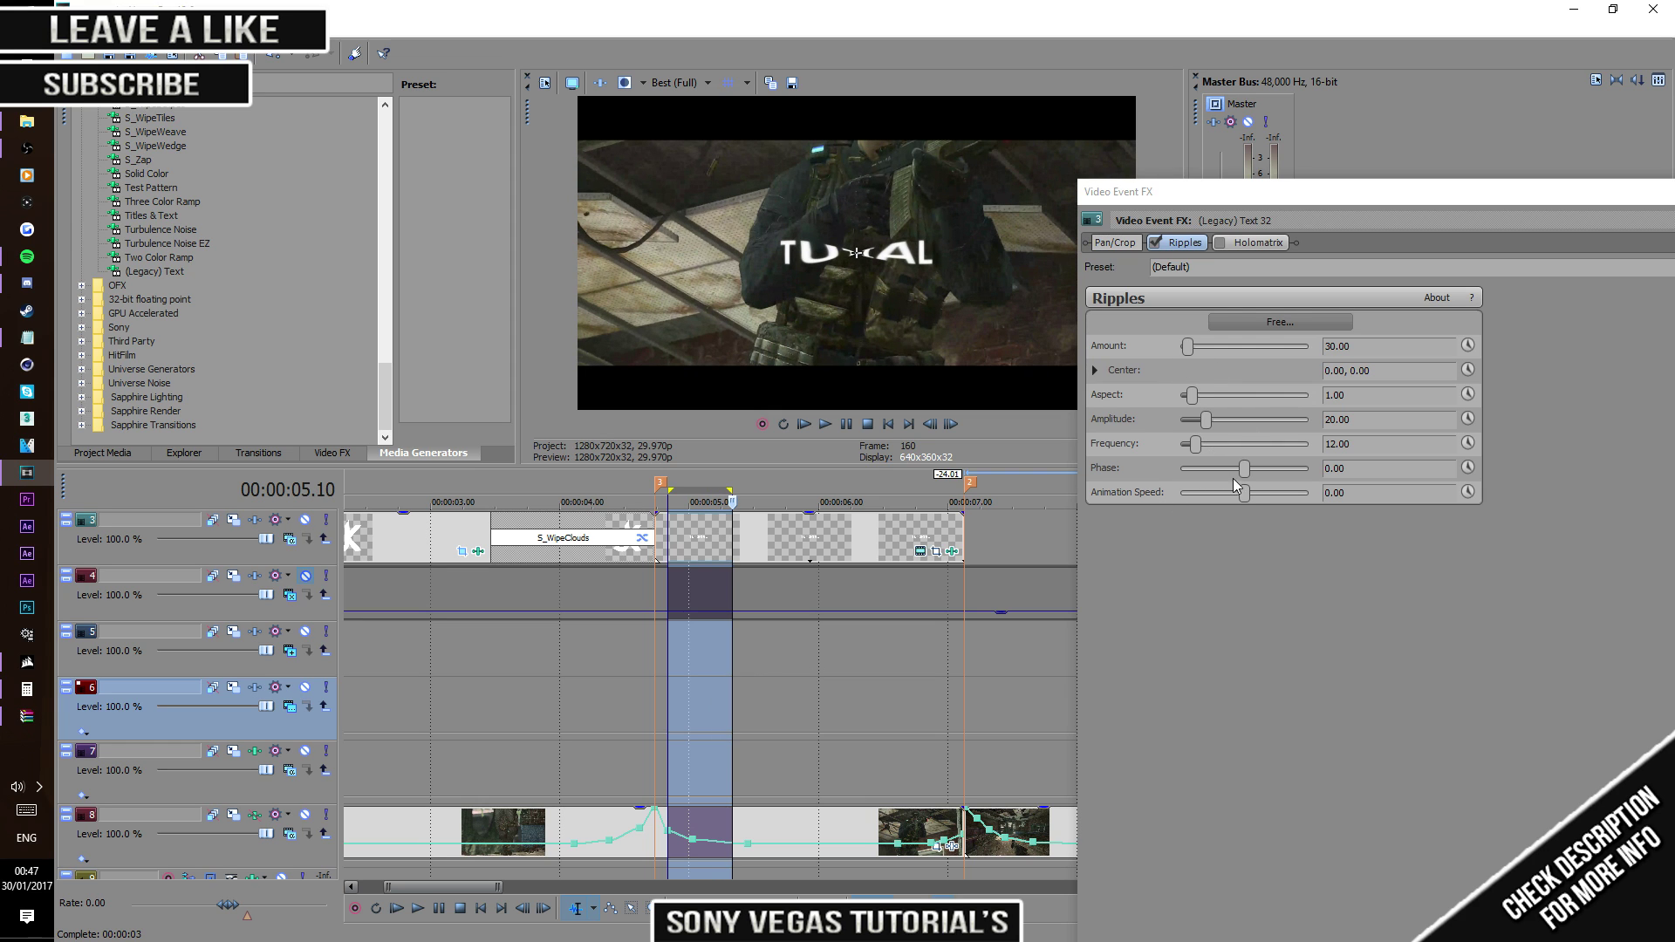
mouse_move(1248, 495)
mouse_down()
mouse_move(1231, 501)
mouse_move(1252, 494)
mouse_up()
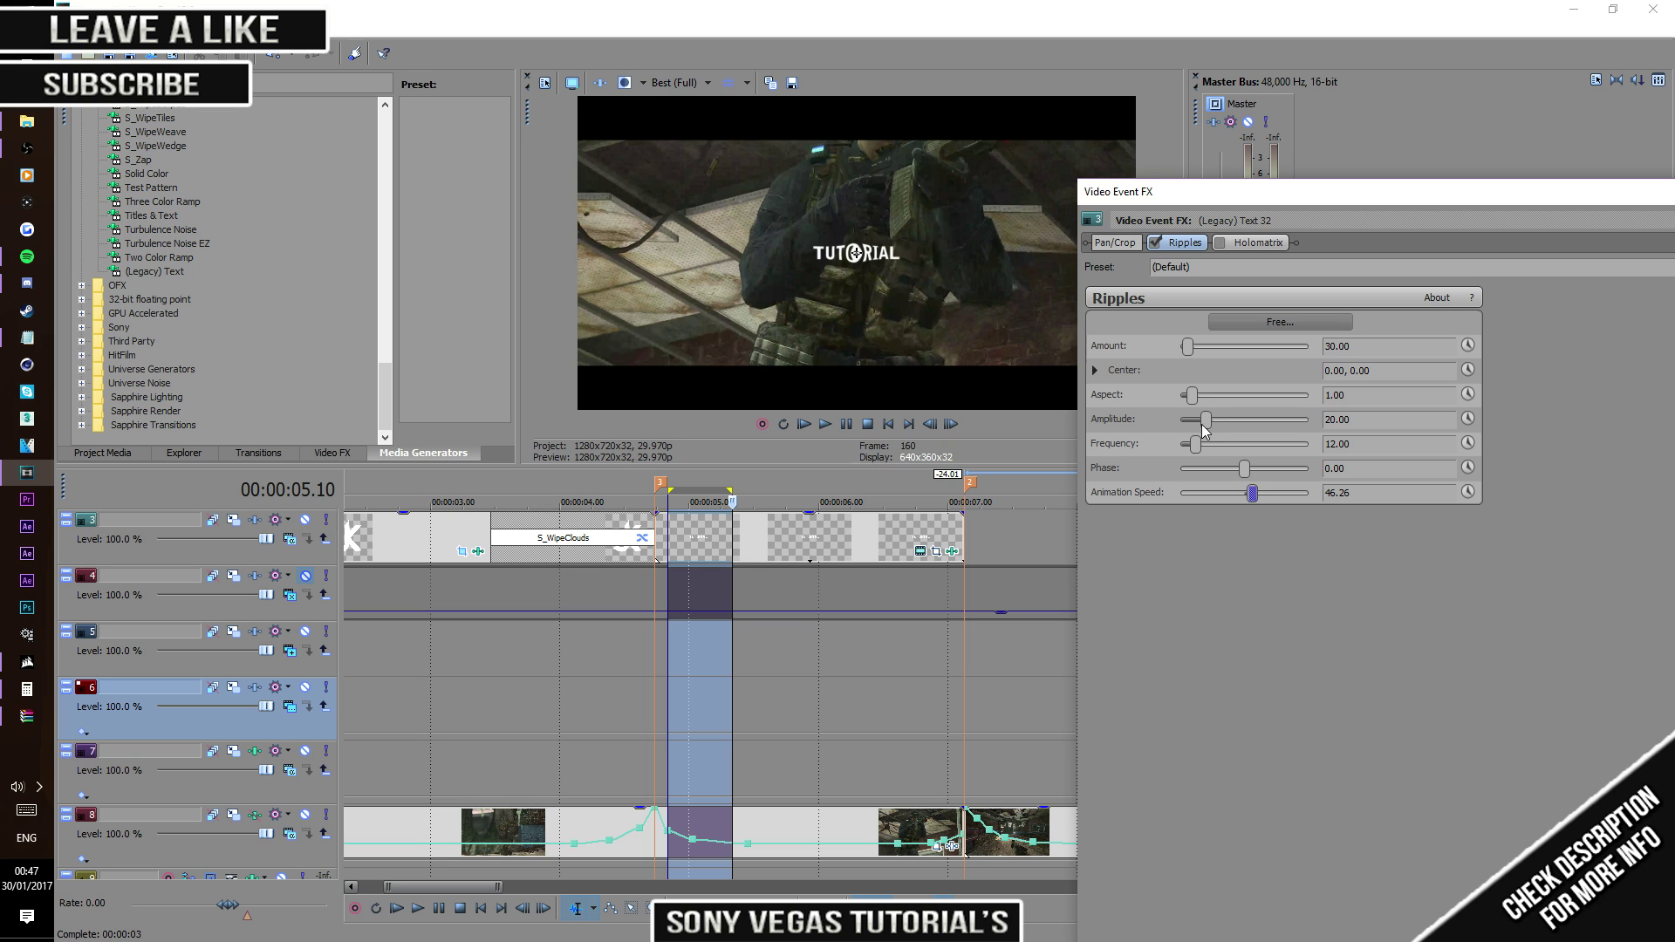
drag(1204, 421, 1187, 422)
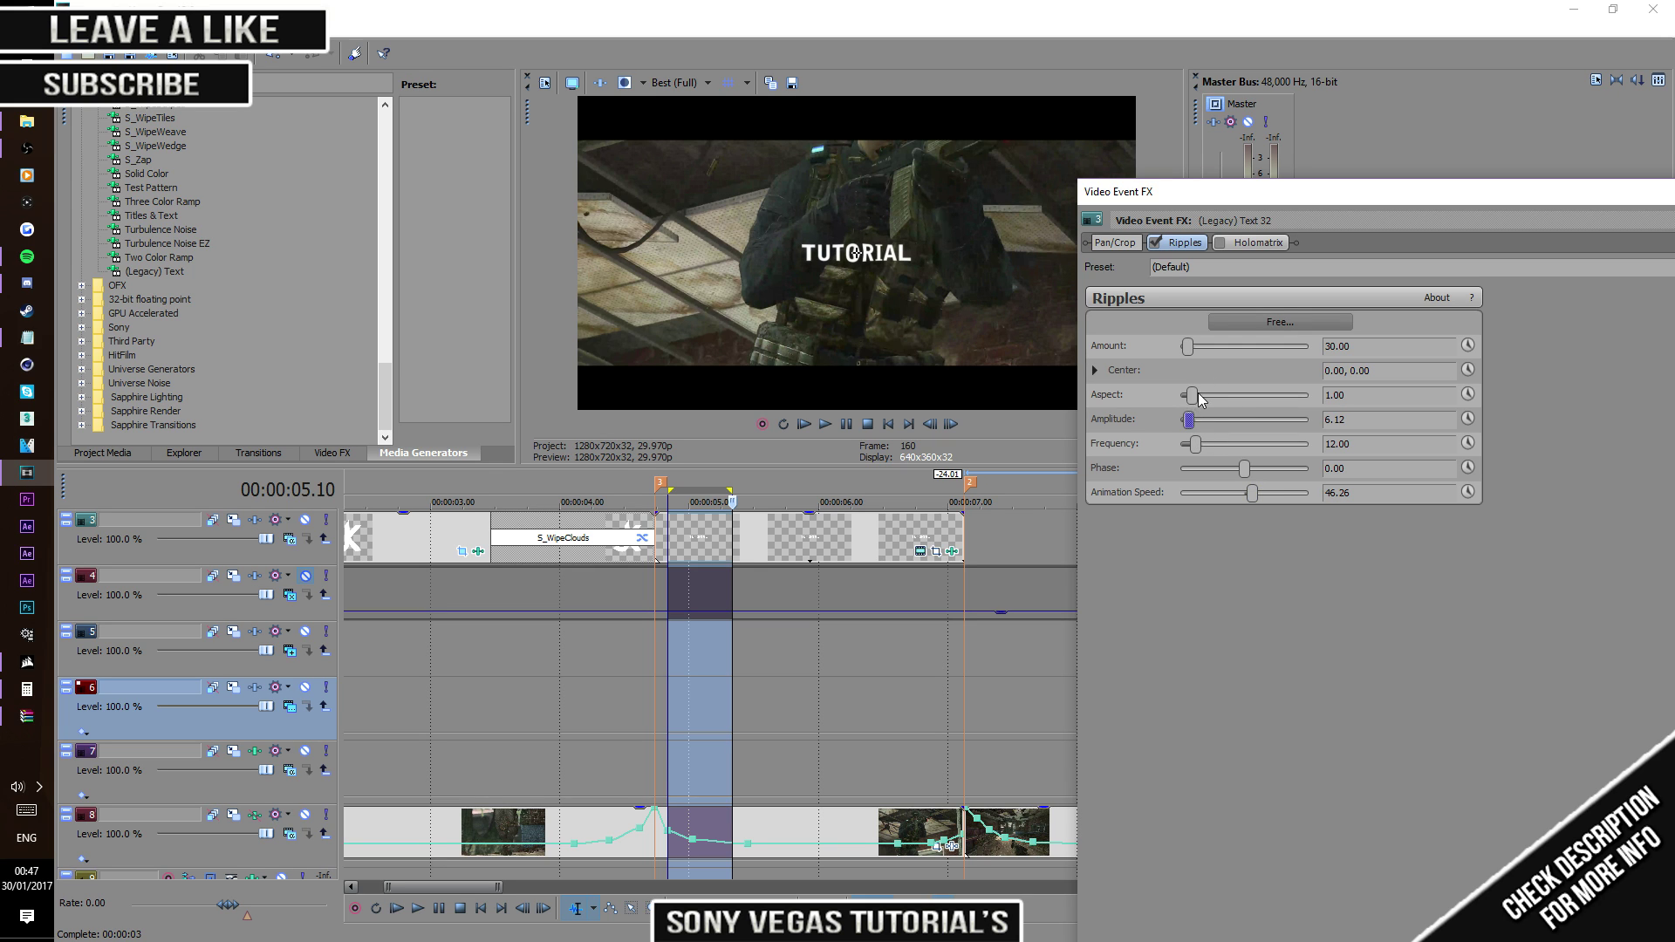
Step: Lower the Ripples Aspect to 0.25 while previewing the title's 5–6 second range
drag(715, 681, 844, 681)
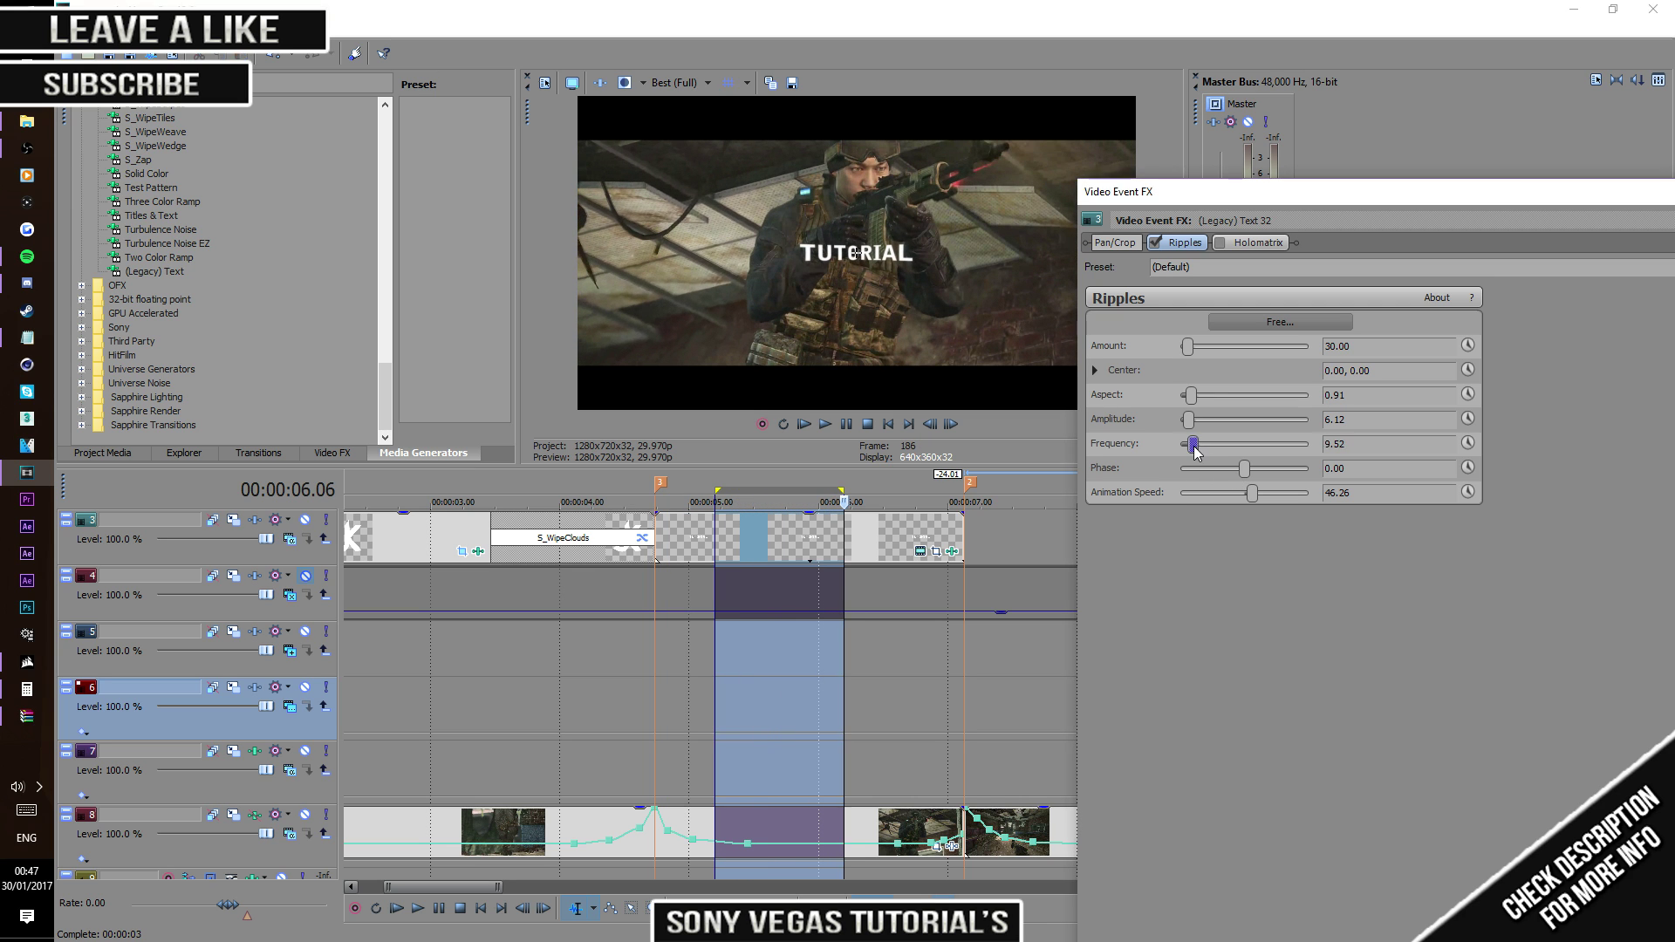
drag(826, 675, 741, 672)
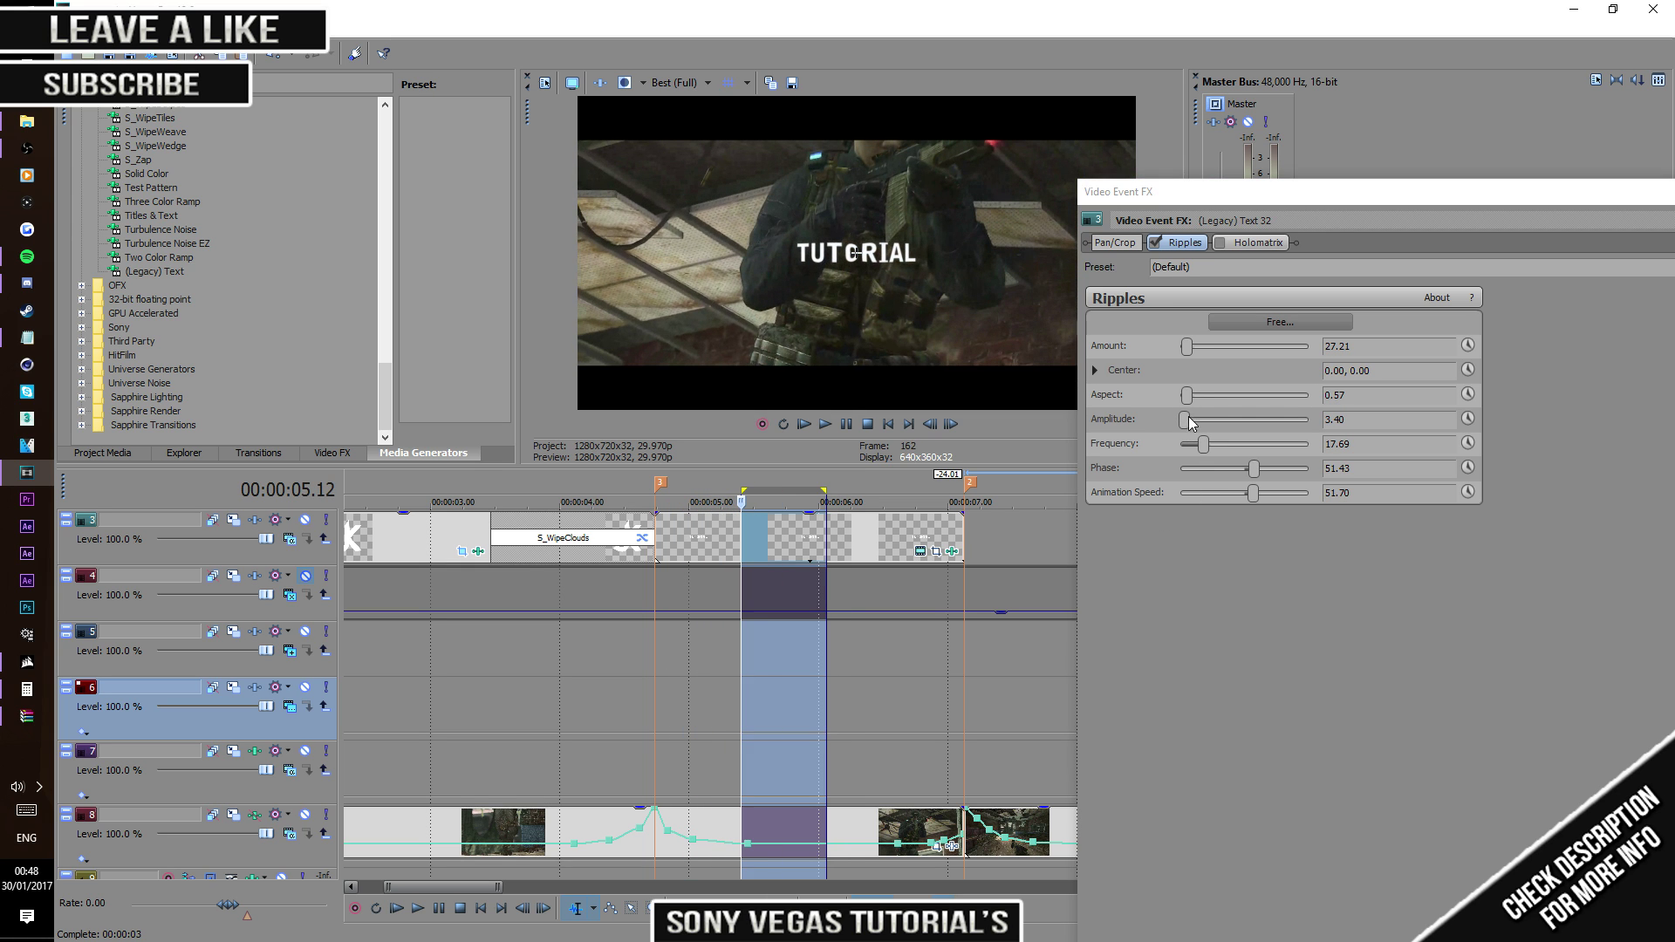
drag(1187, 397, 1184, 400)
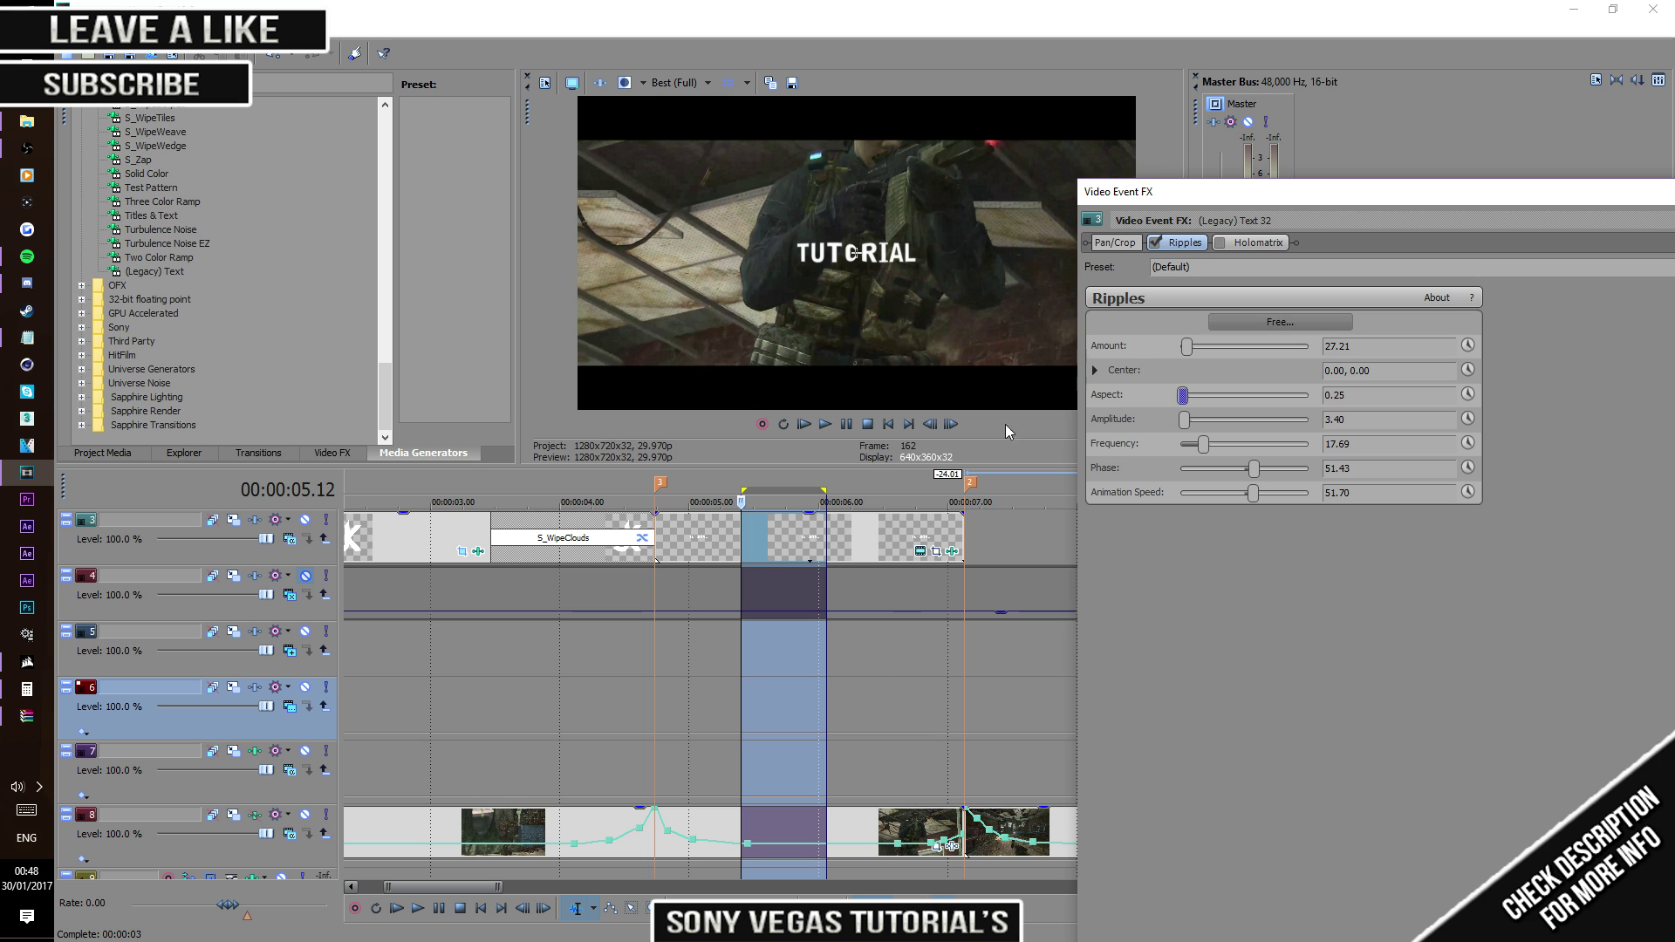
drag(677, 724, 870, 693)
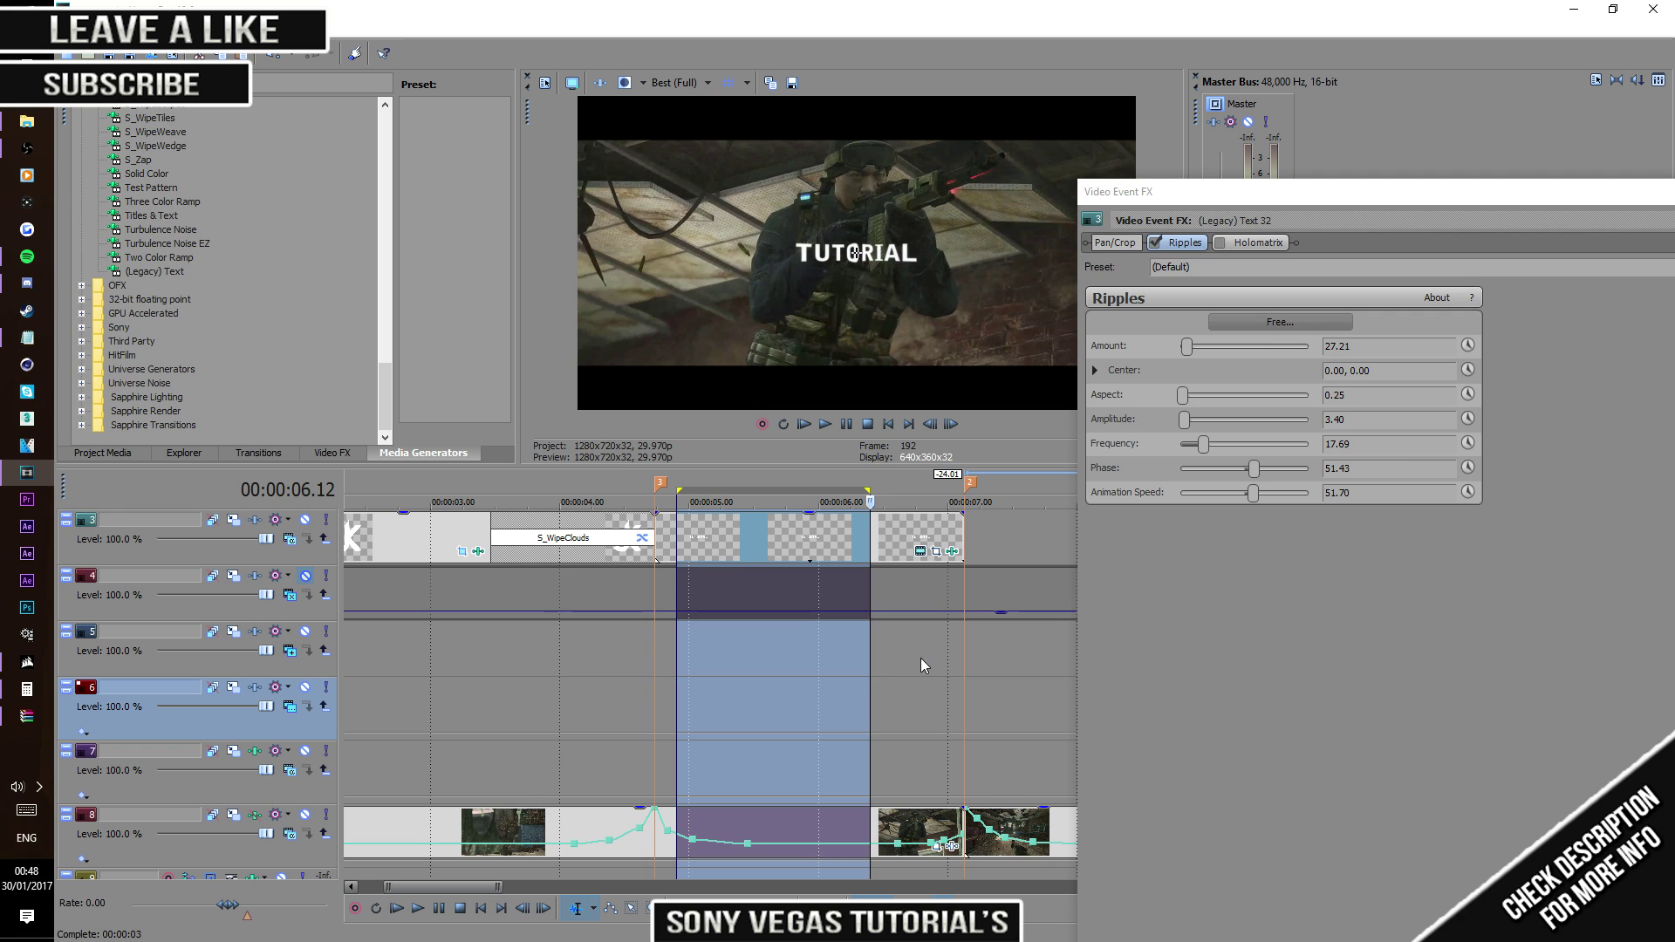
drag(1107, 222, 139, 278)
drag(332, 256, 383, 128)
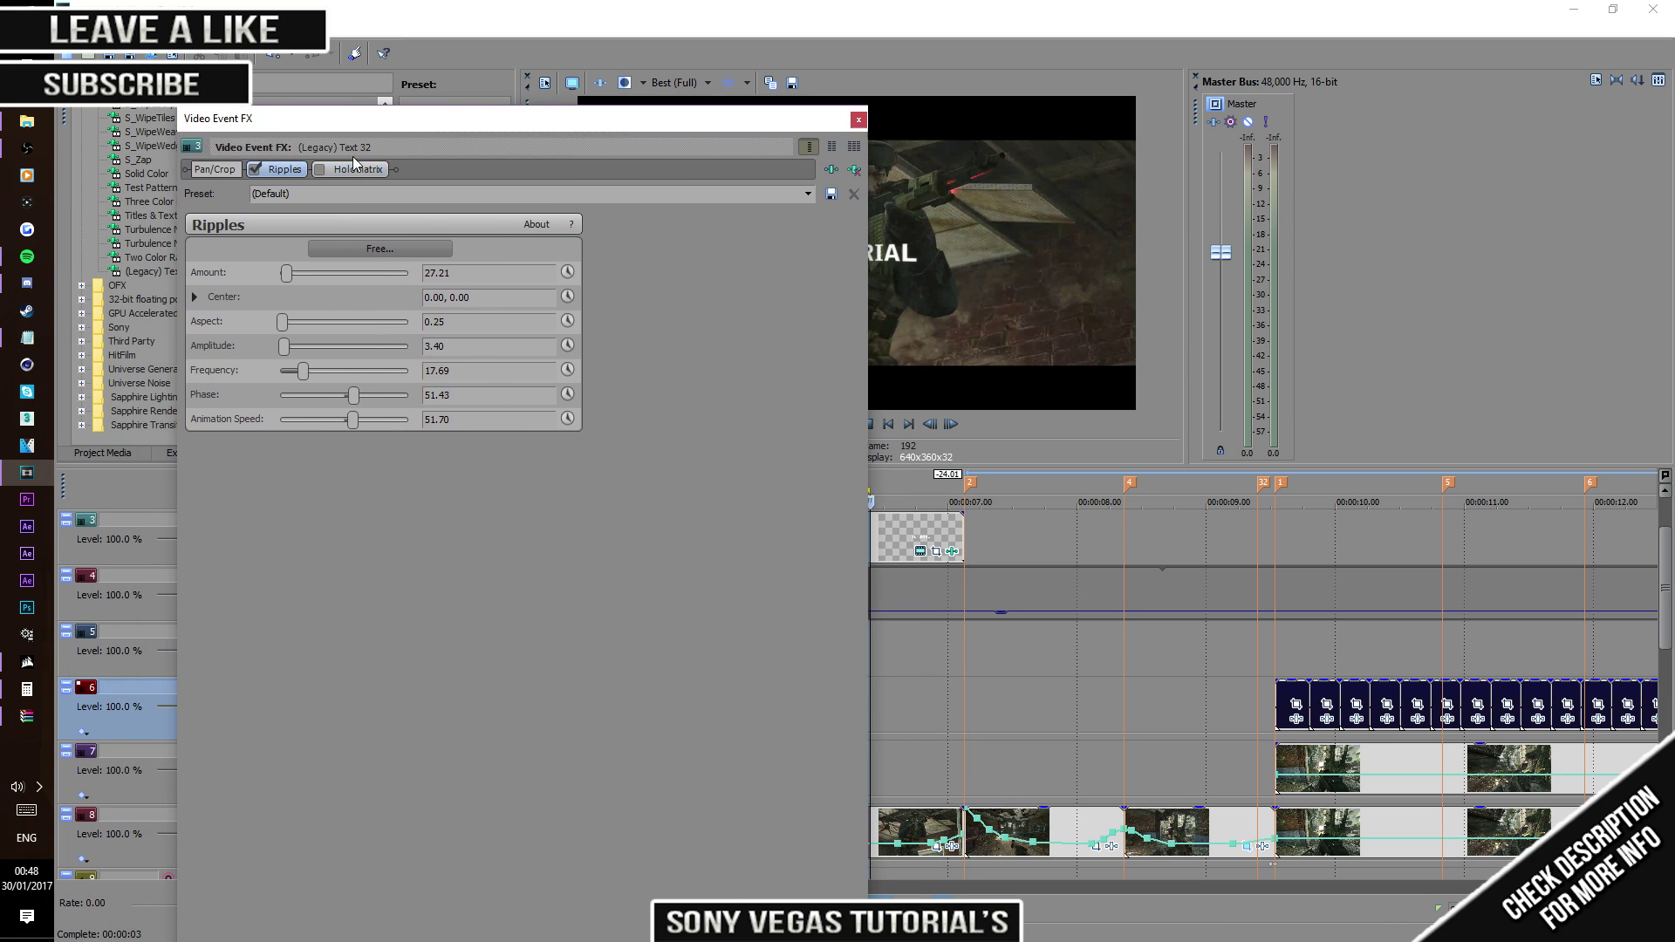
click(351, 169)
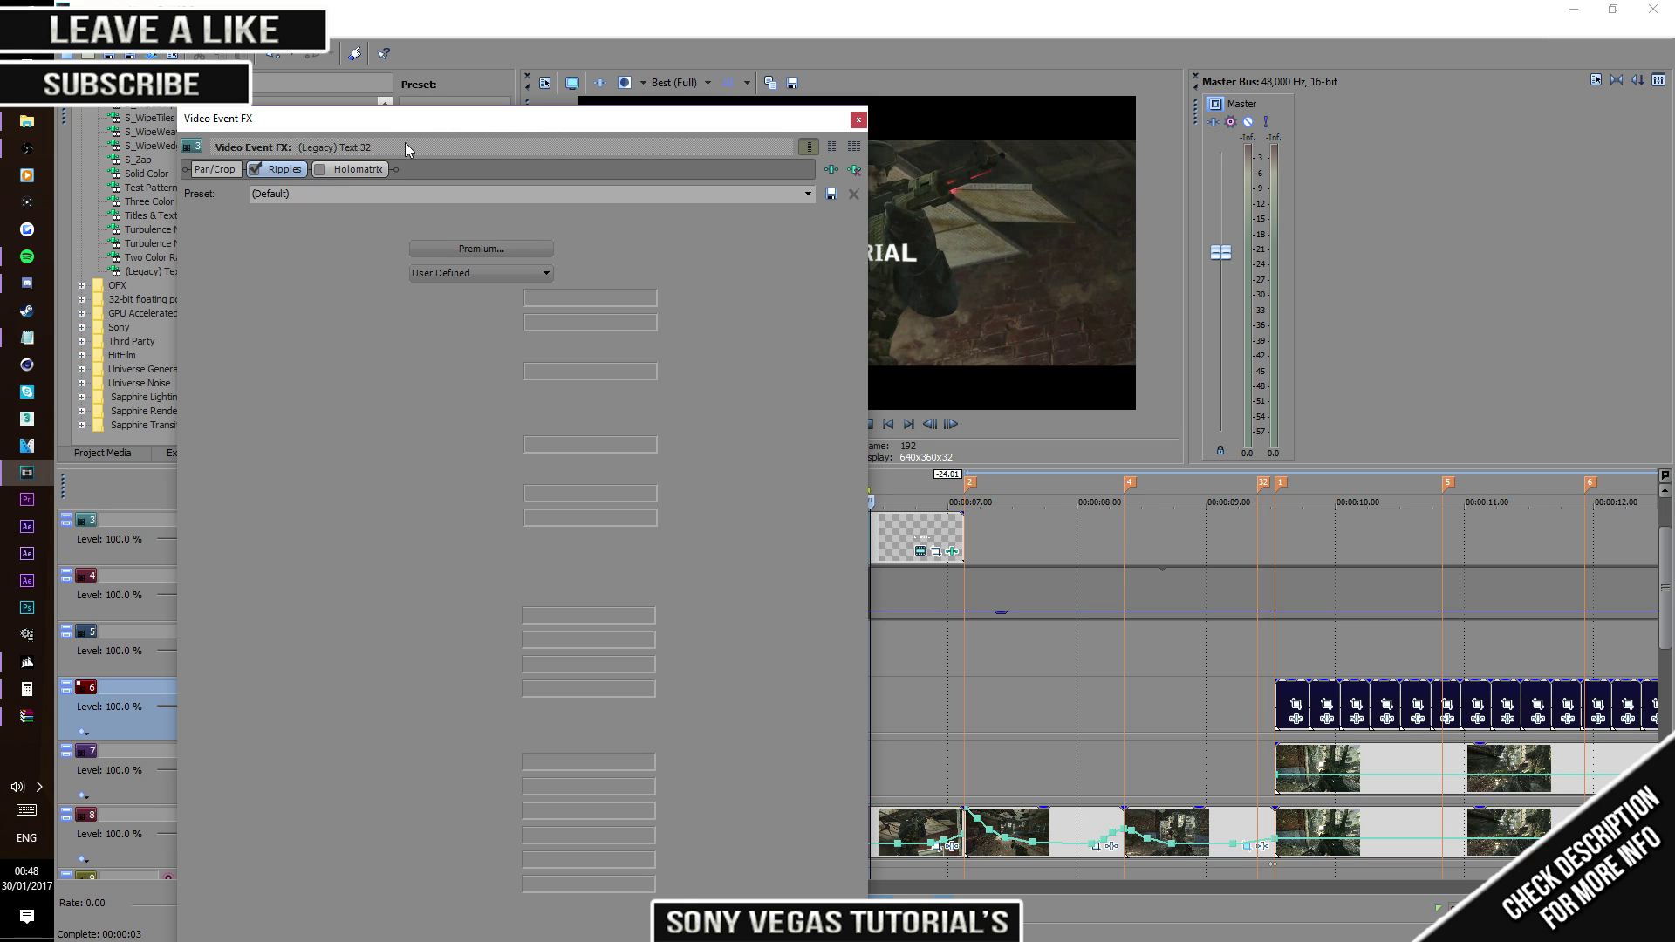
Step: Enable Holomatrix on the title and preview the 4.20–7.15 s range
click(319, 169)
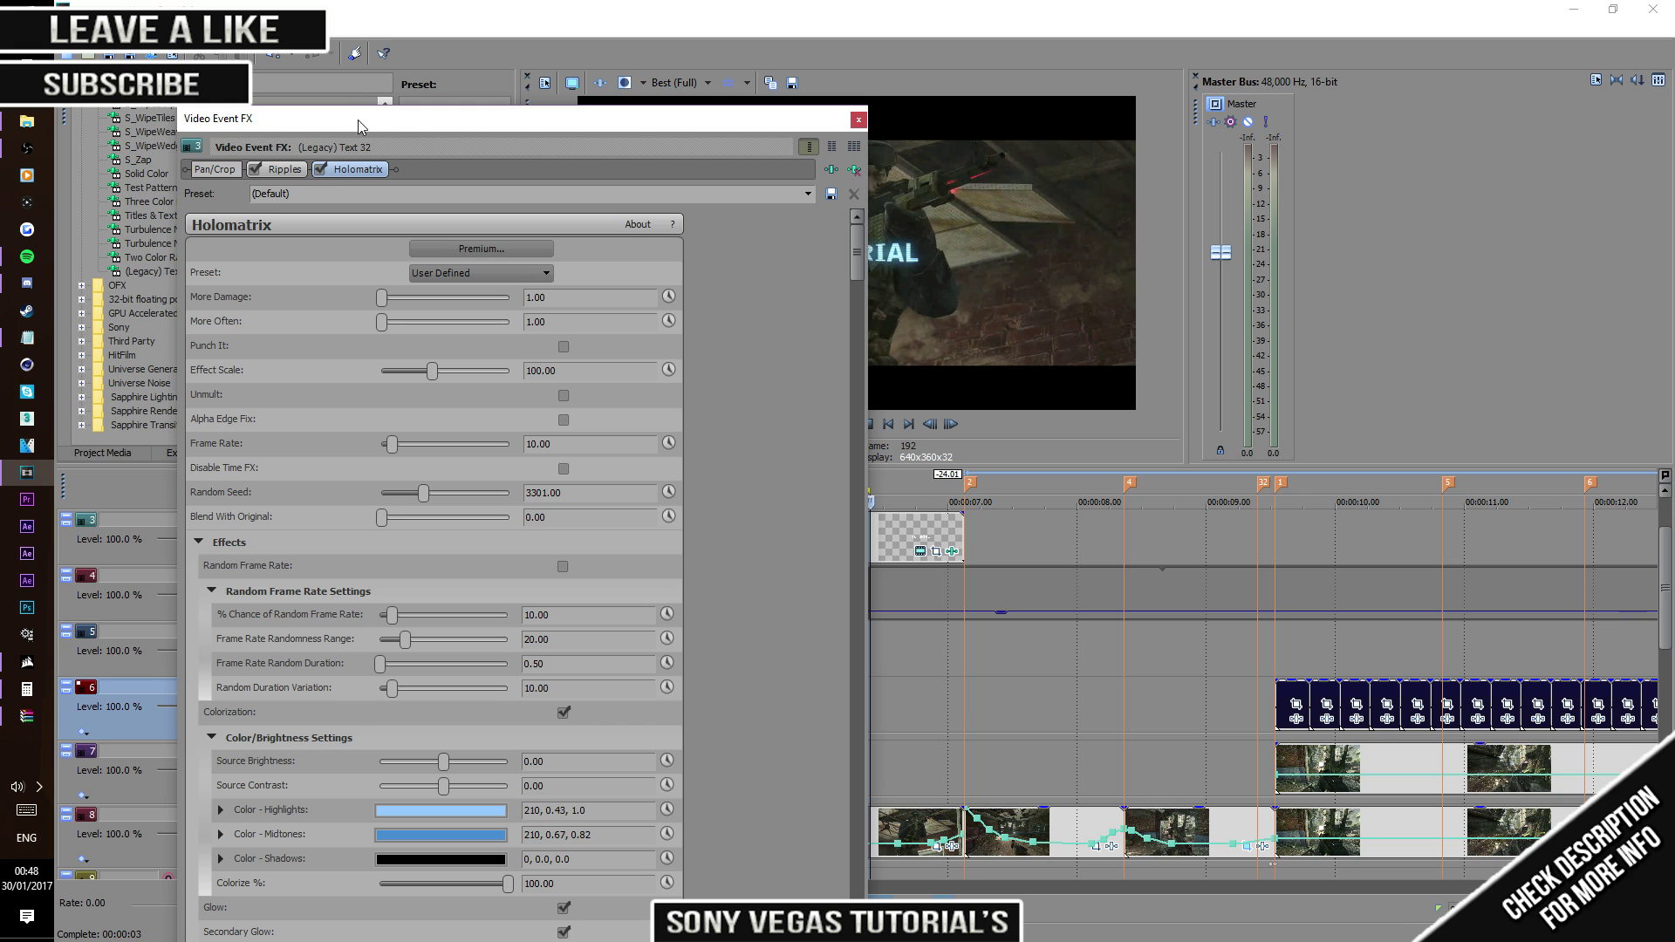
key(alt+F4)
drag(990, 672, 656, 645)
click(656, 638)
key(space)
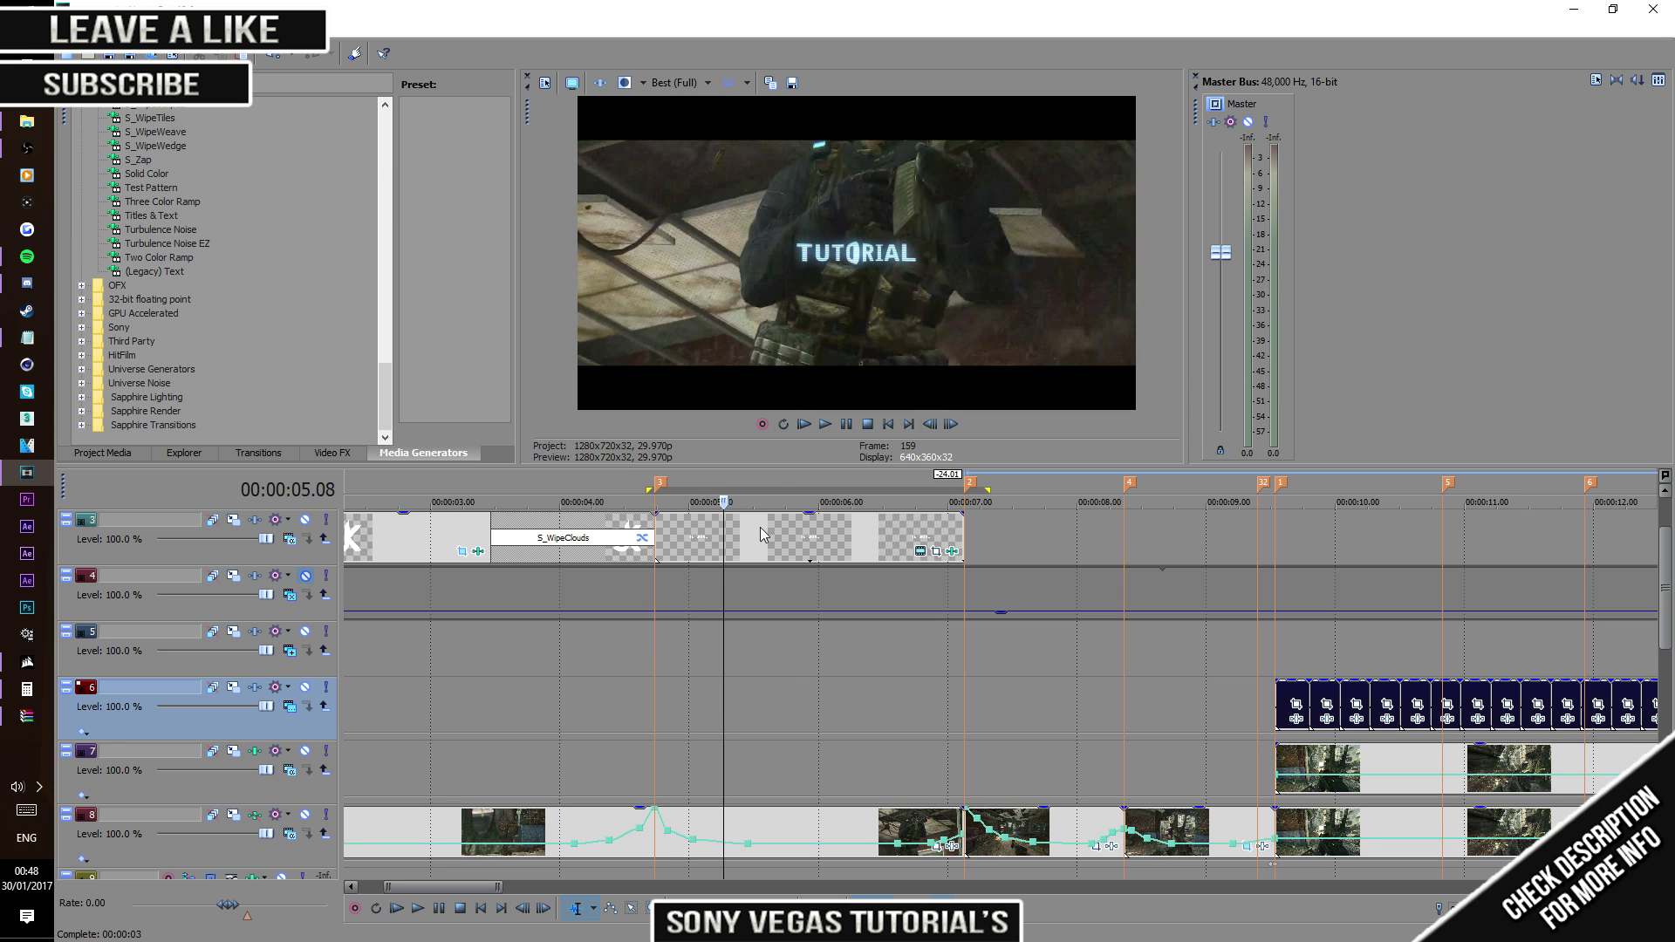
click(846, 424)
drag(748, 668, 645, 668)
key(space)
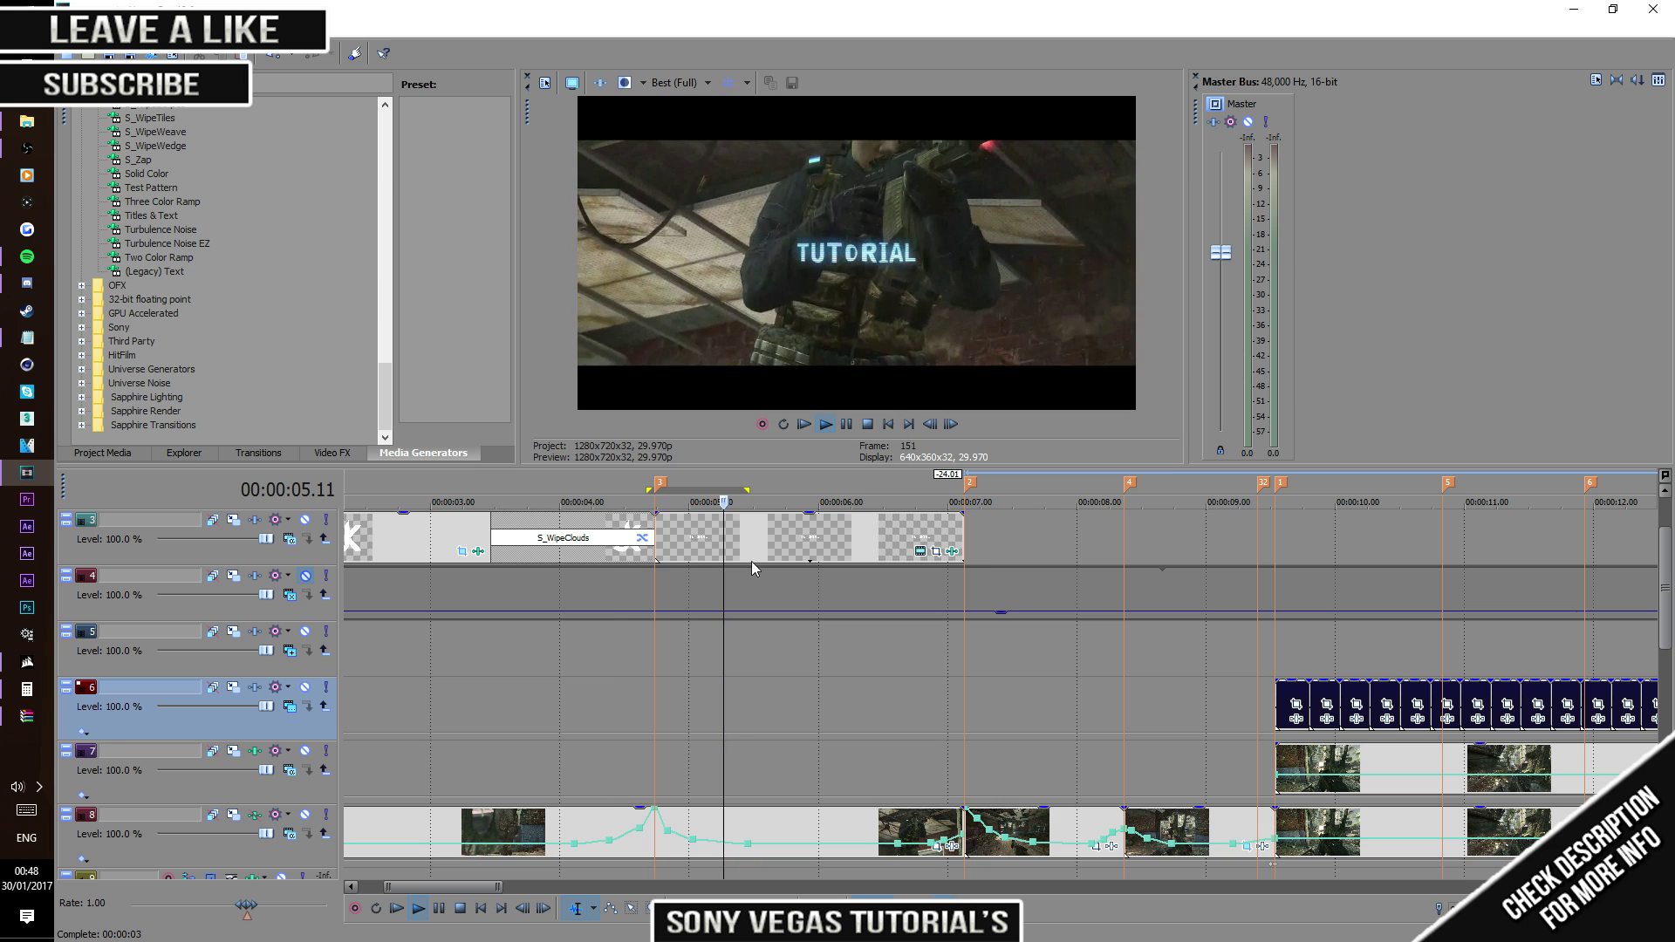
Step: Turn off Holomatrix colorization, secondary glow, scan lines, moving lines and interference ghost
click(846, 424)
drag(710, 131, 689, 134)
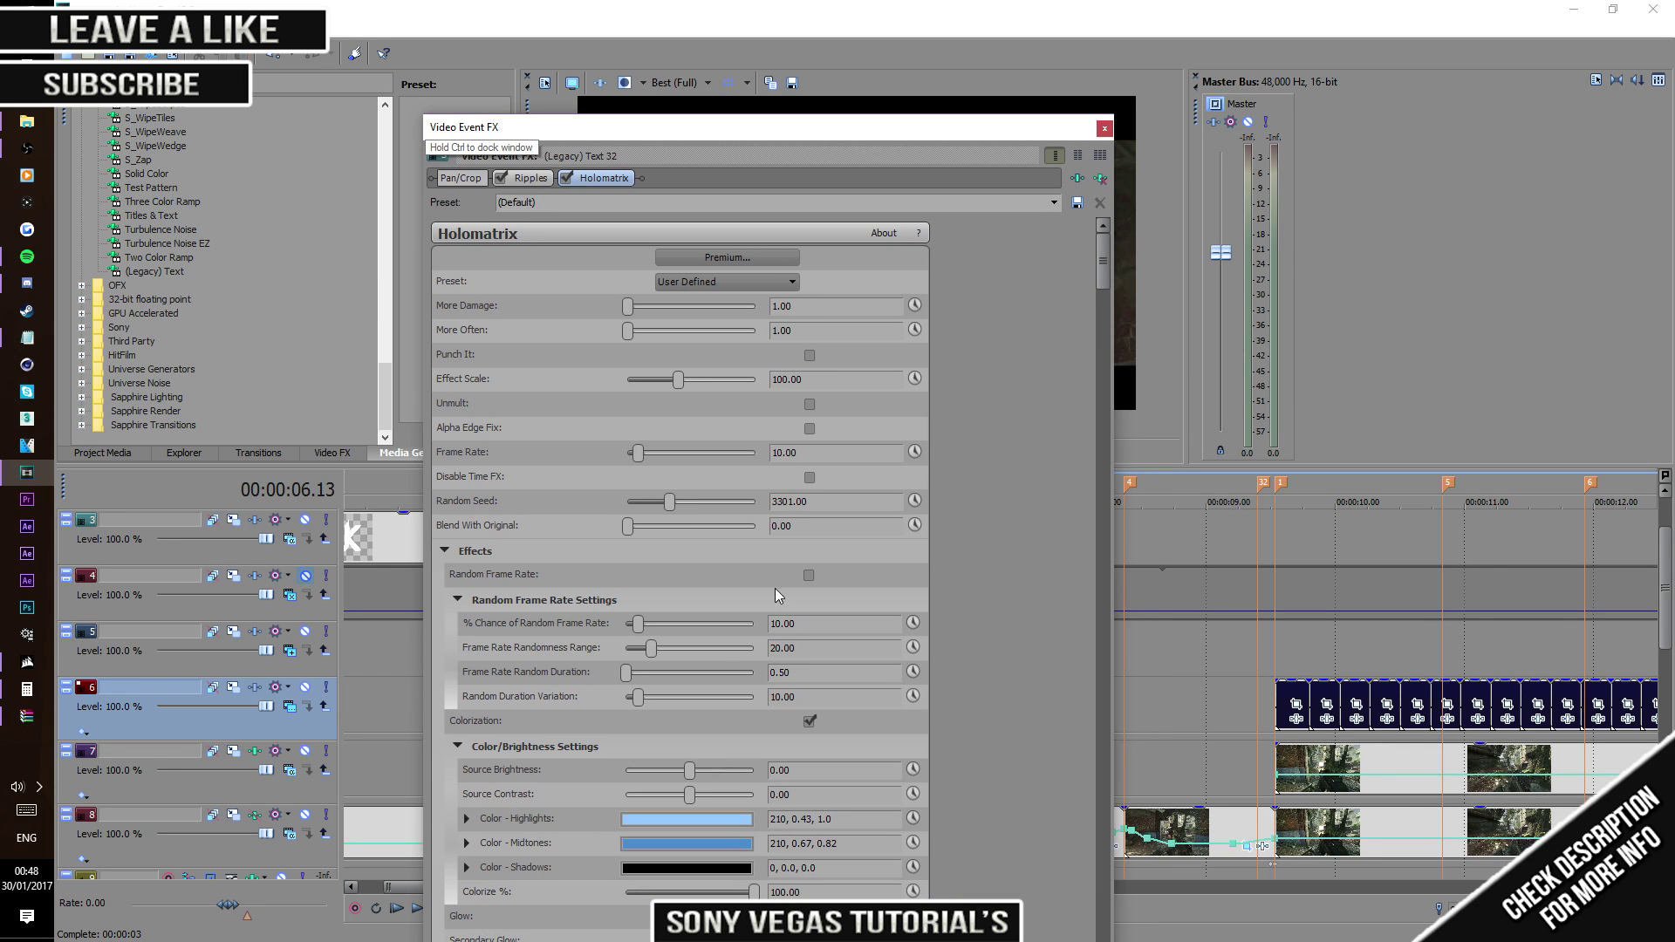
scroll(814, 733, down, 3)
click(823, 656)
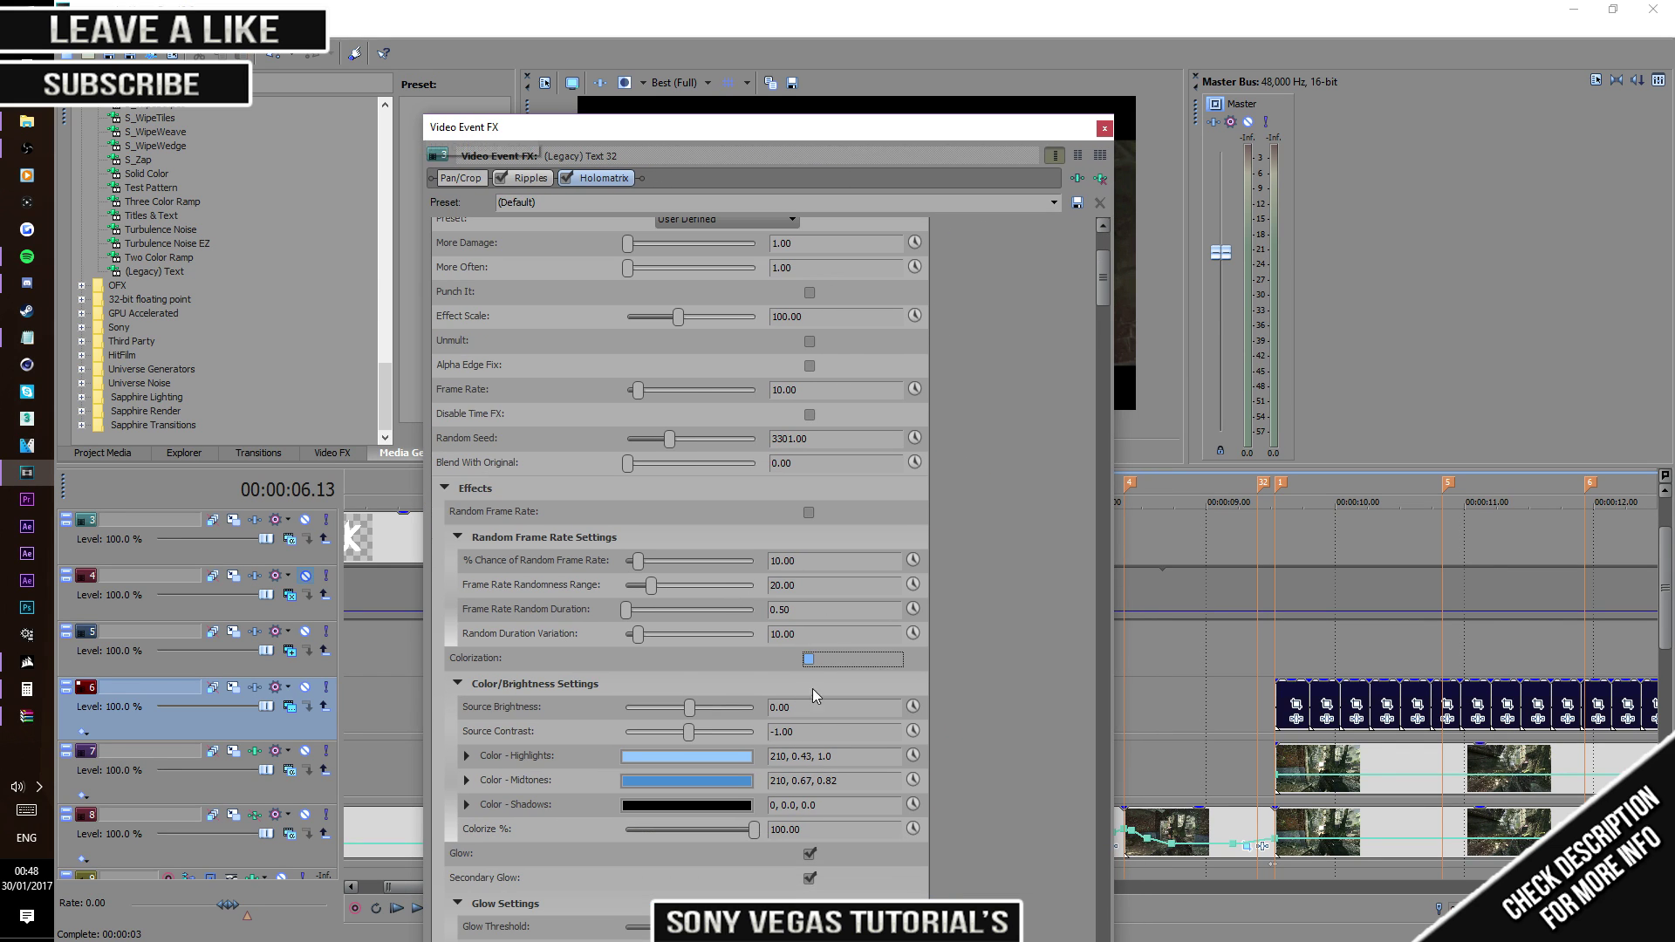
click(810, 878)
scroll(811, 883, down, 5)
click(811, 775)
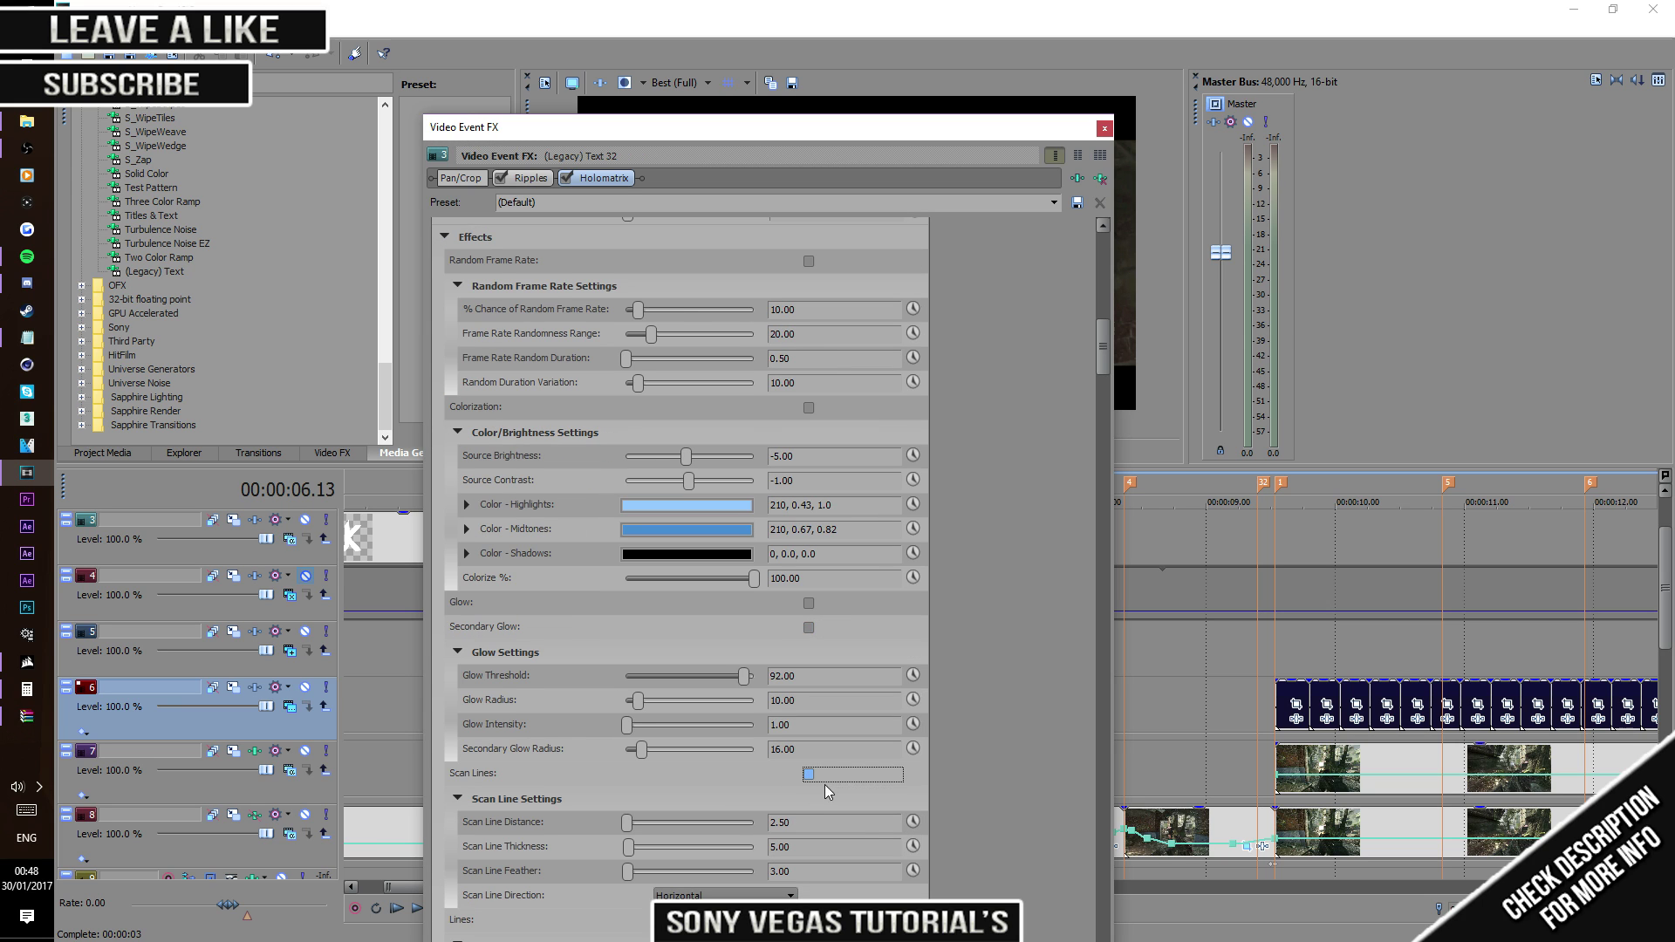
scroll(824, 783, down, 4)
click(811, 733)
scroll(816, 741, down, 4)
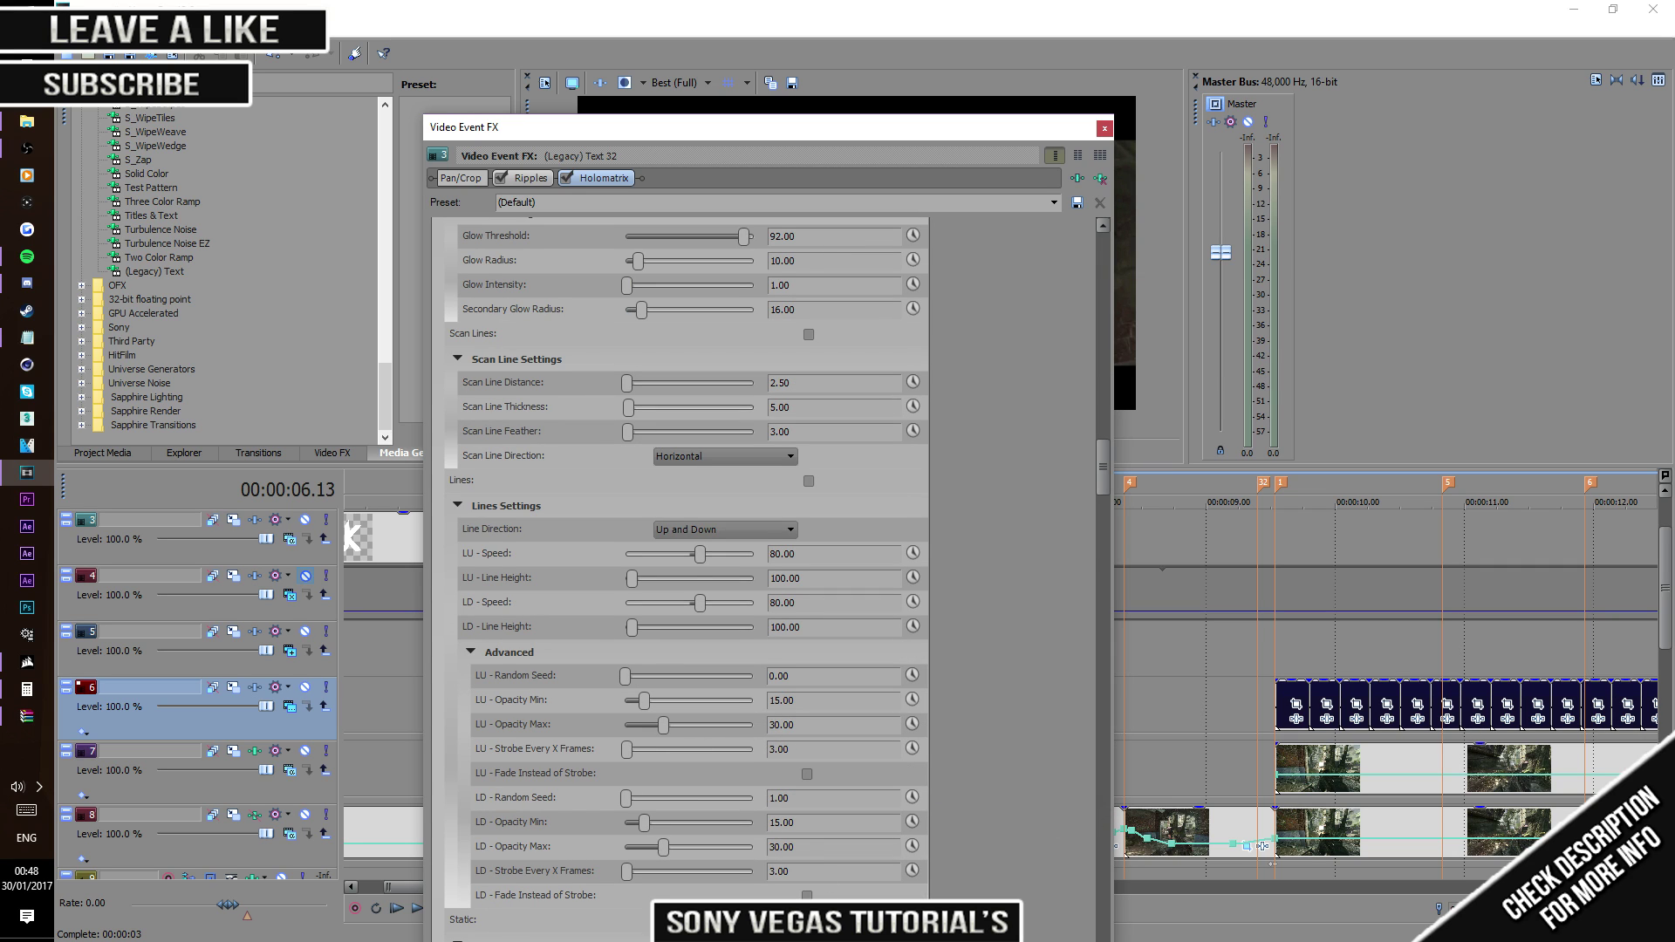
scroll(1040, 818, down, 8)
click(809, 612)
scroll(977, 752, down, 4)
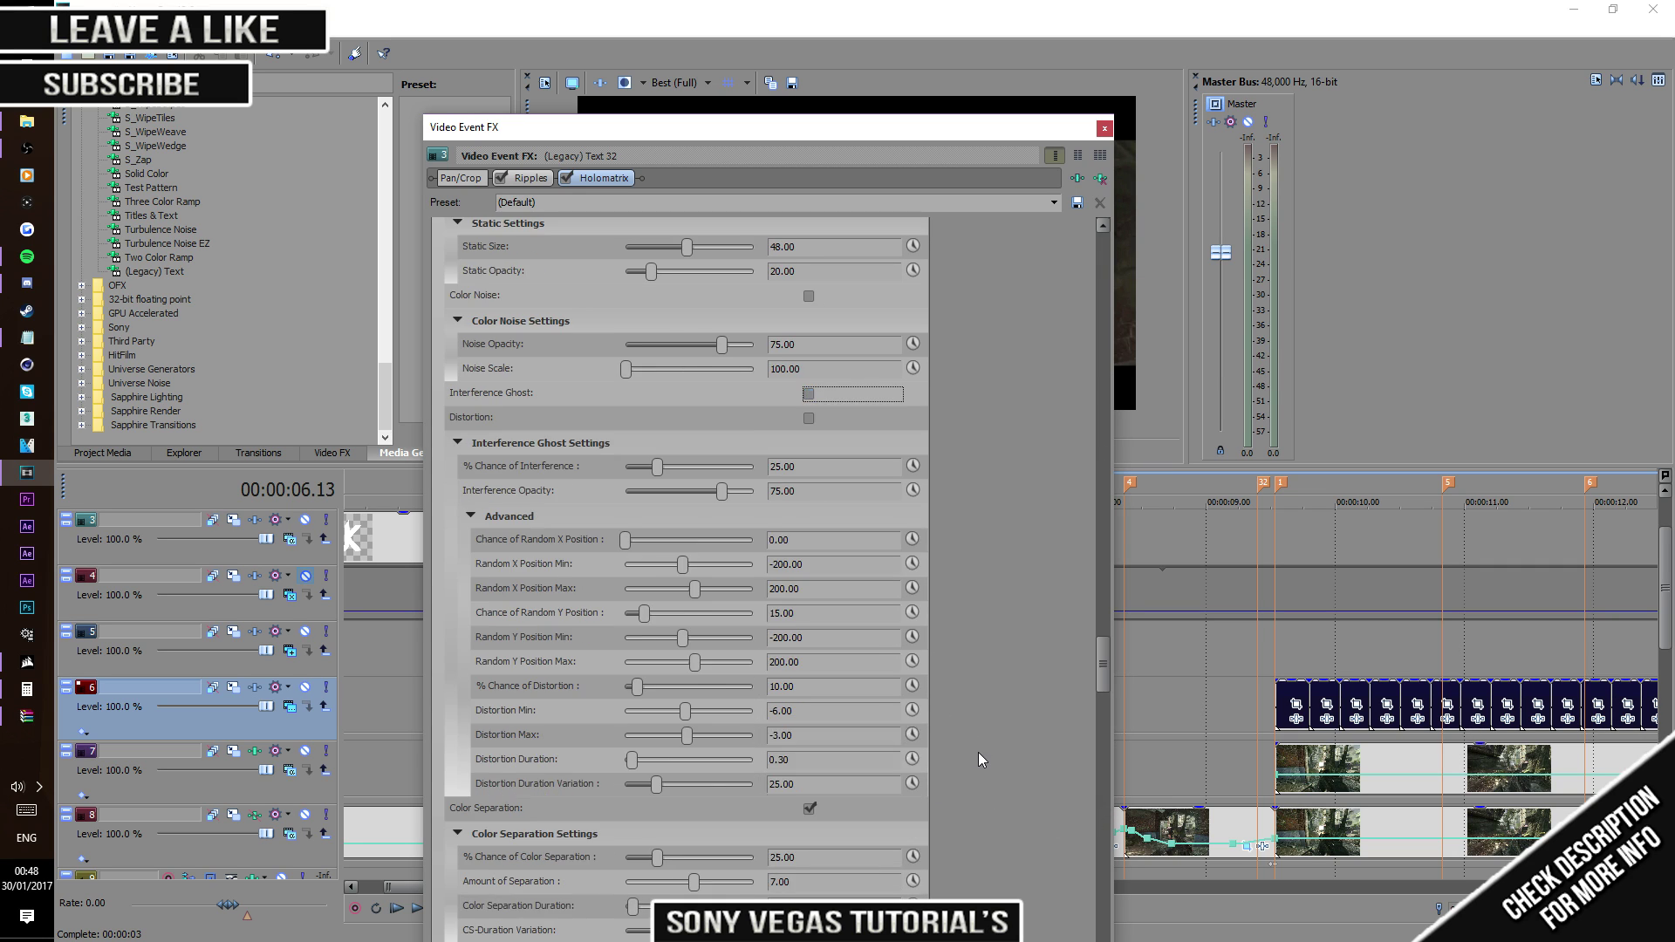
scroll(977, 752, down, 4)
scroll(971, 741, down, 14)
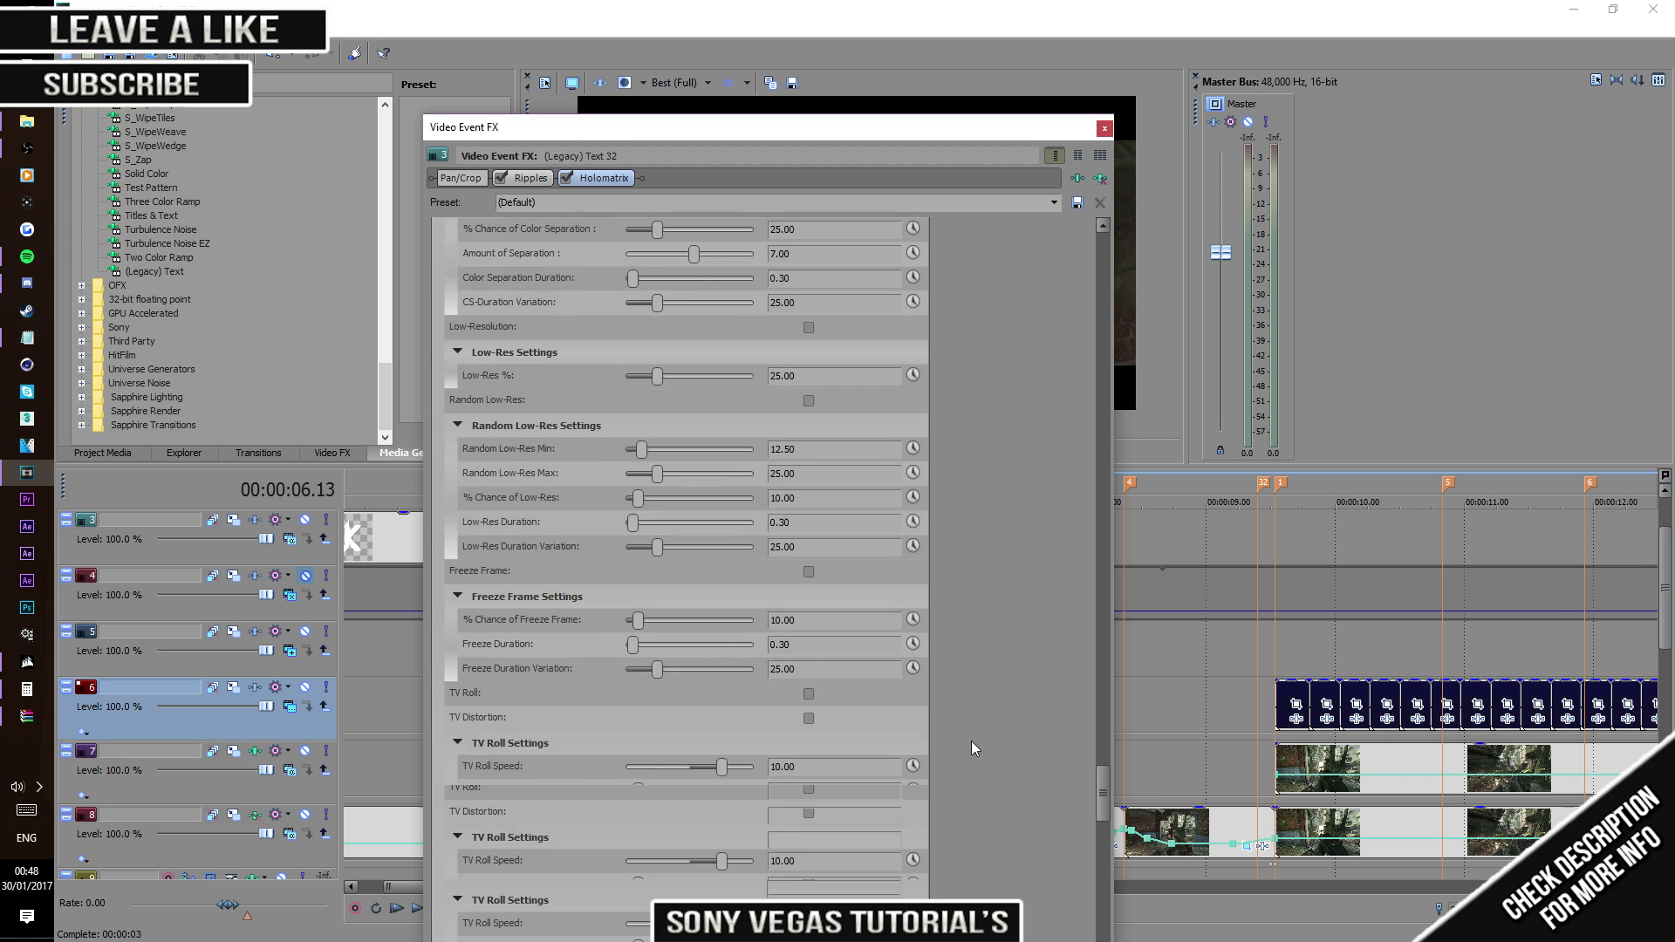
scroll(1037, 835, down, 3)
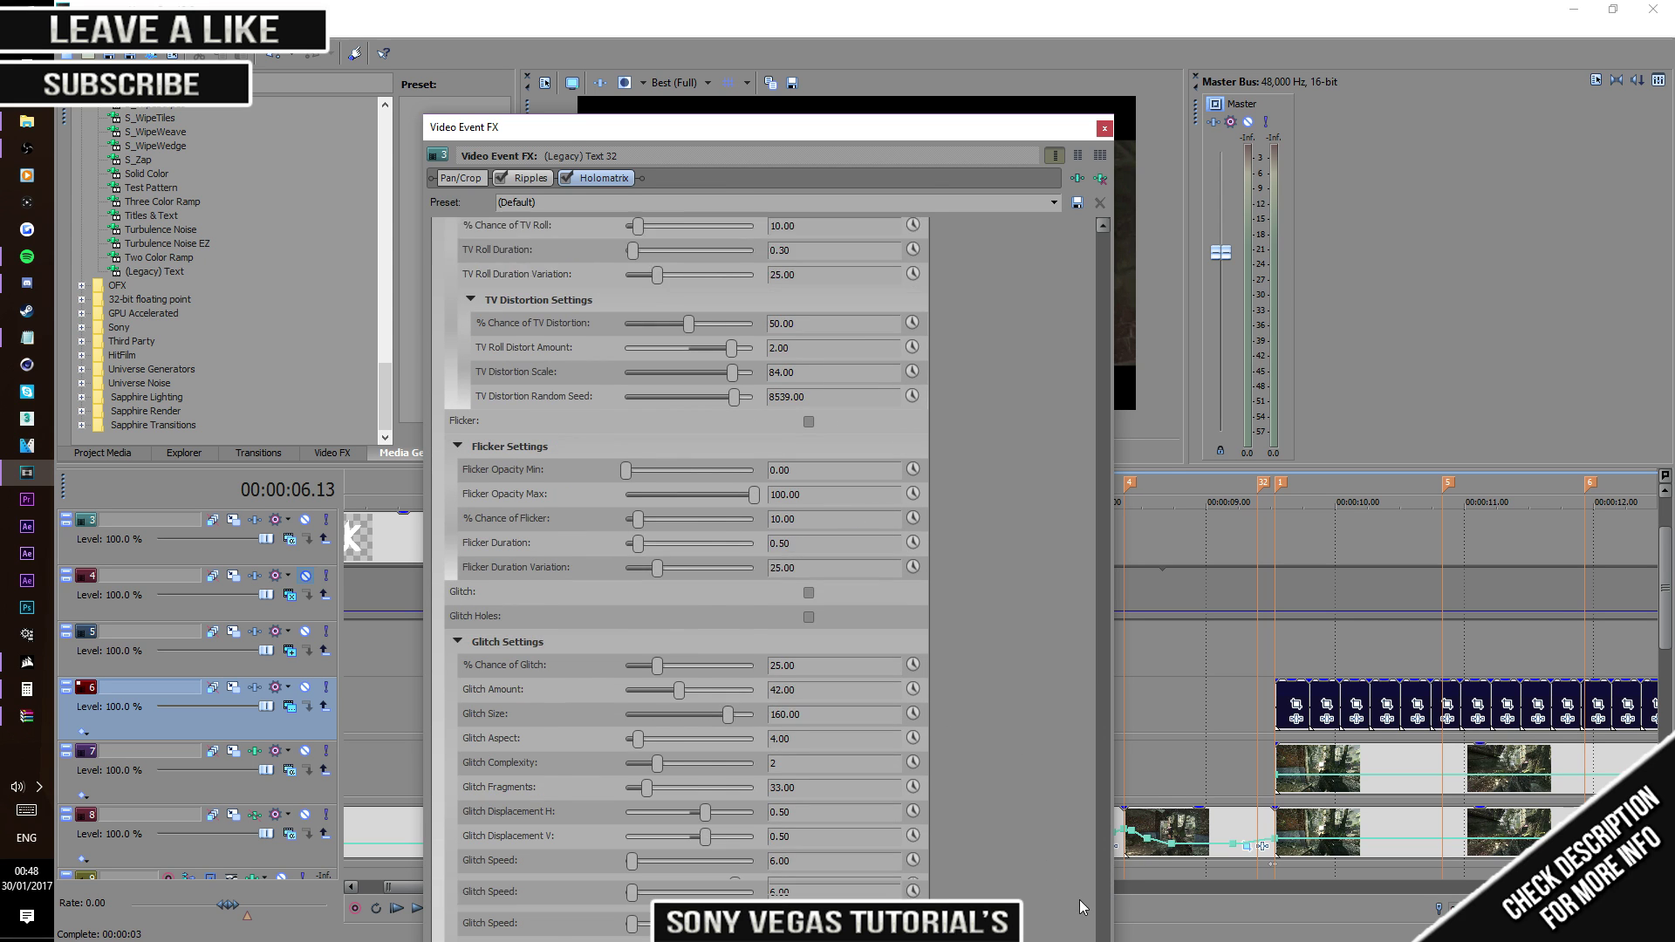
Step: Move the Holomatrix settings window to the right to uncover the preview
drag(785, 127, 674, 51)
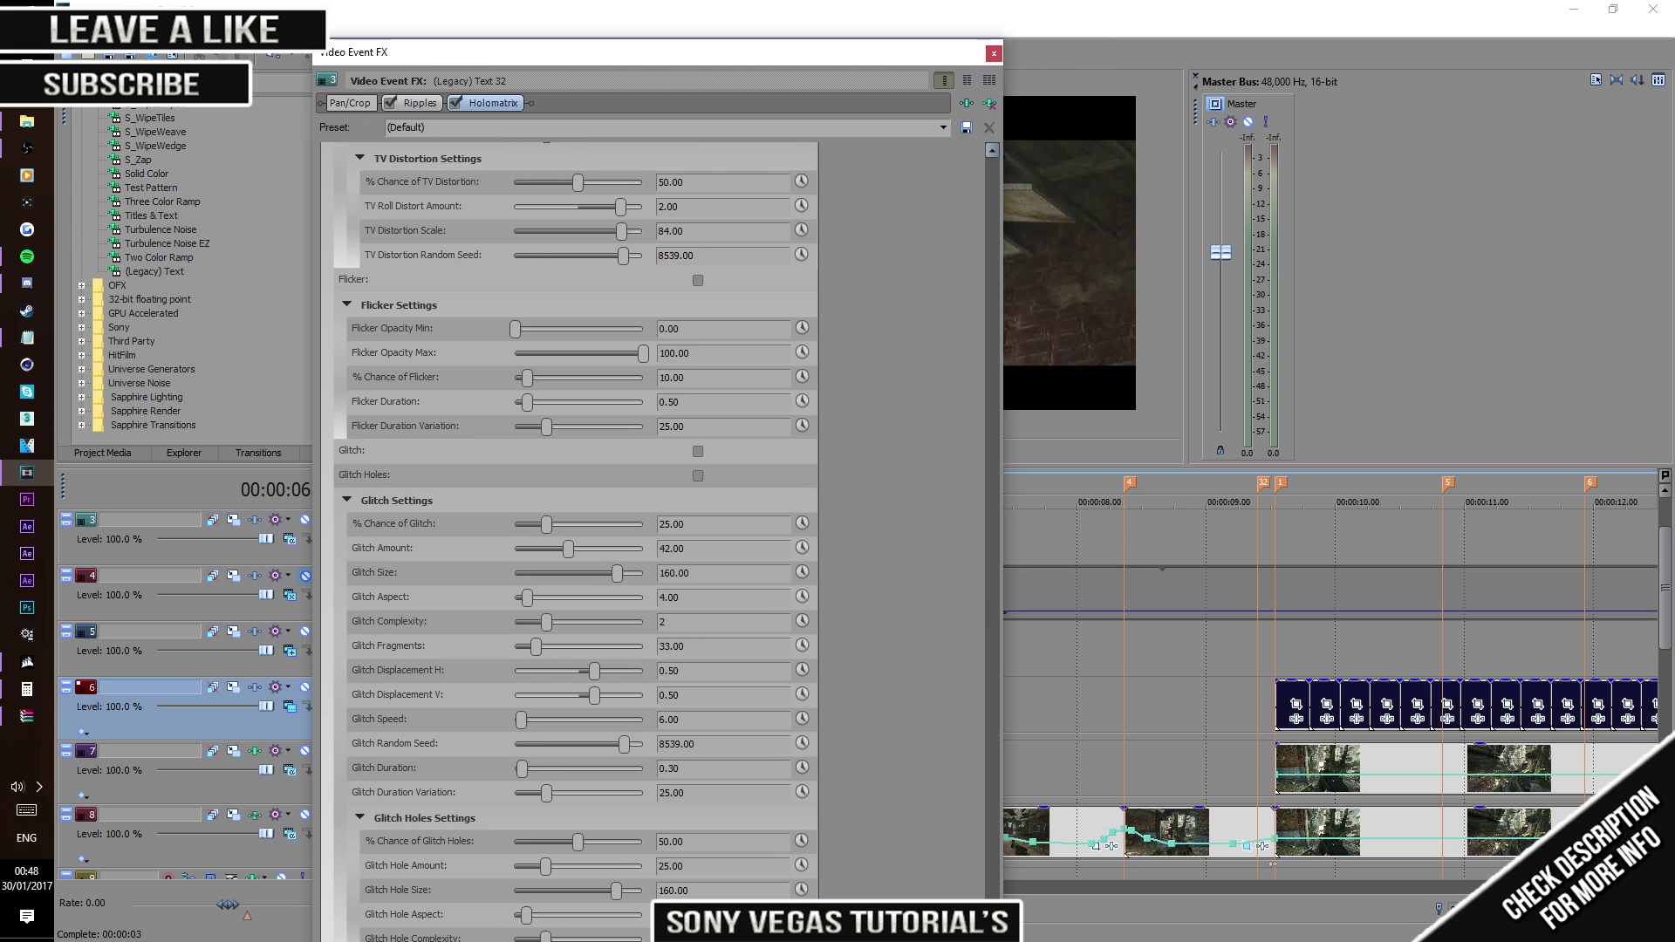
scroll(965, 746, down, 20)
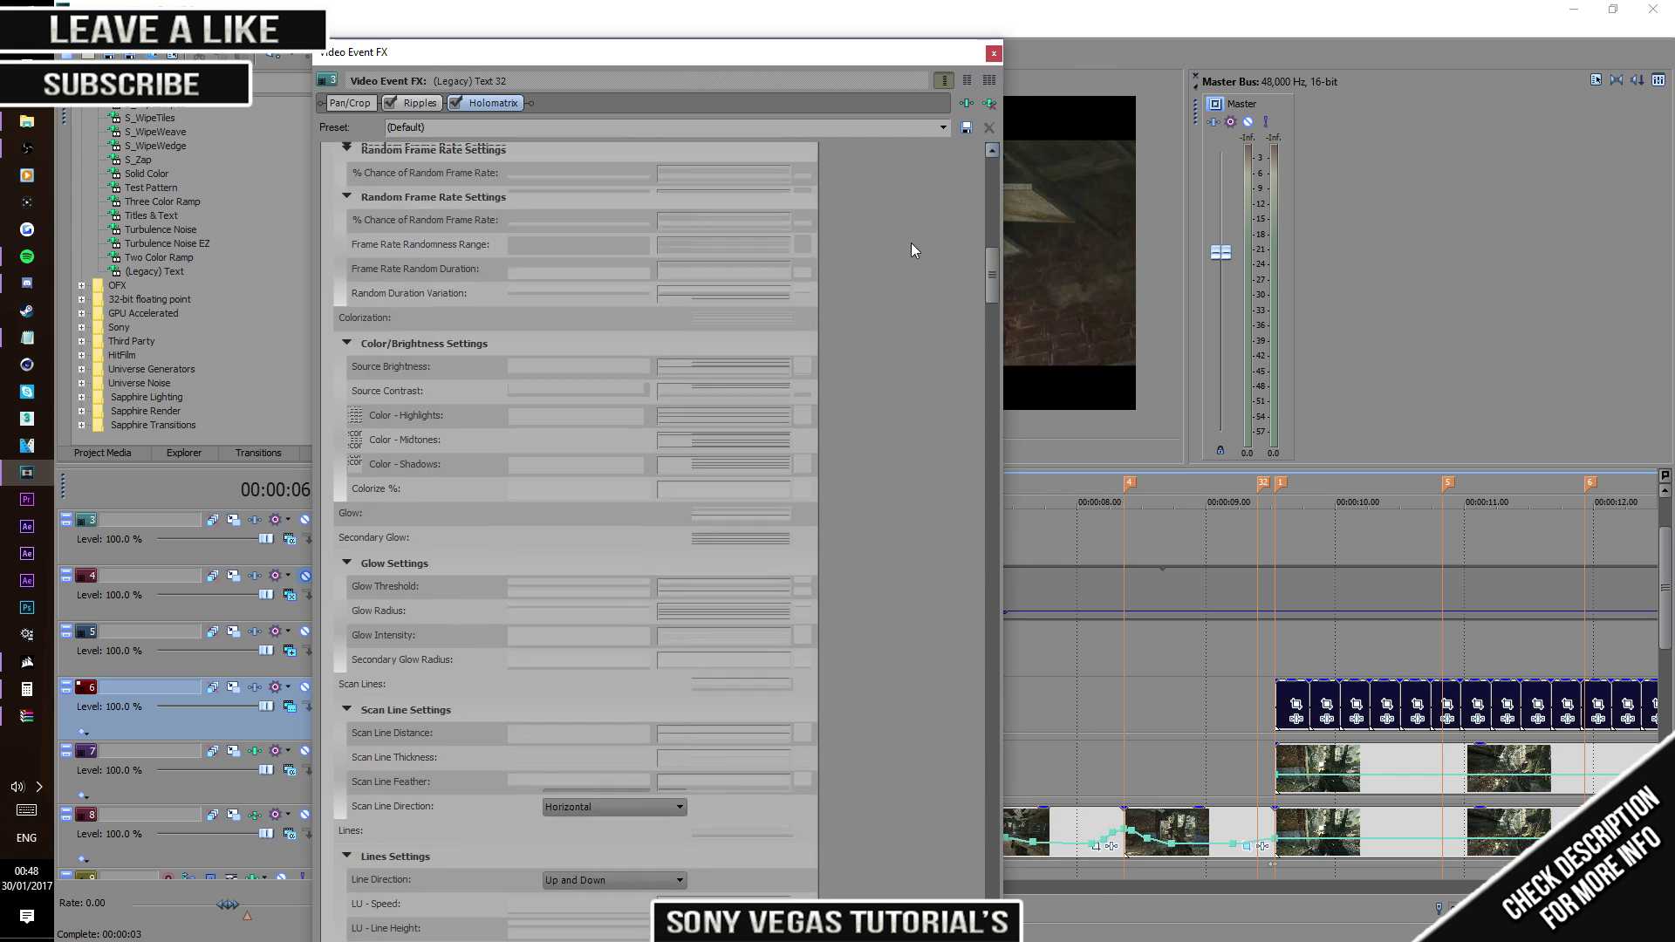
scroll(923, 191, up, 5)
drag(993, 207, 982, 166)
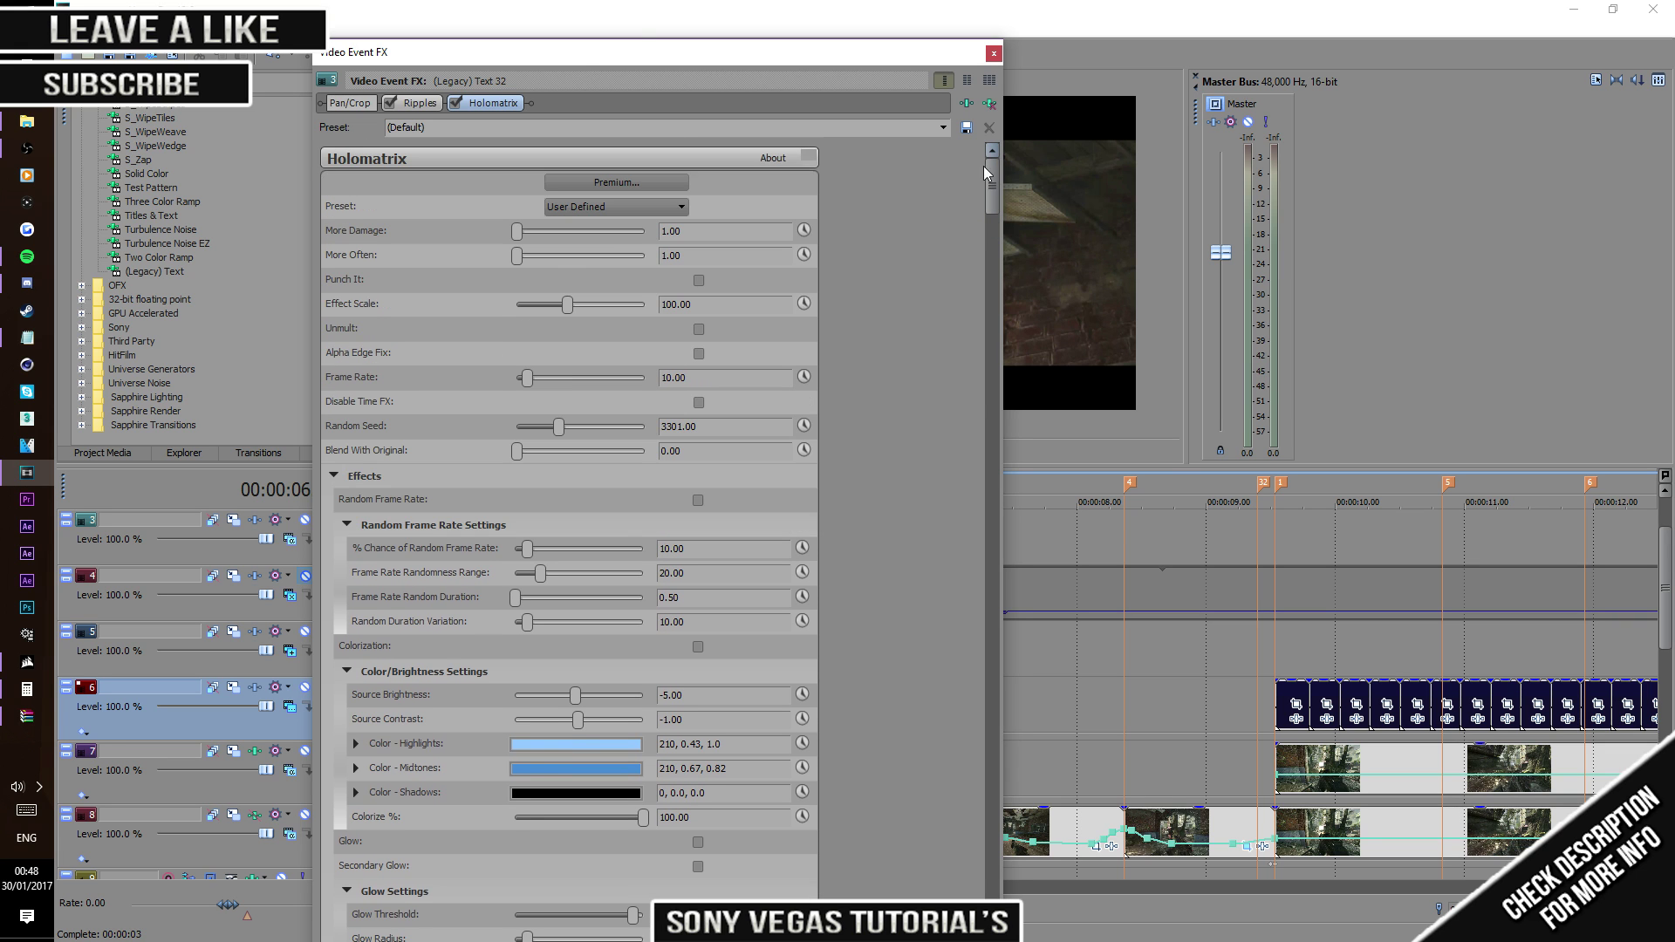
drag(583, 61, 1296, 133)
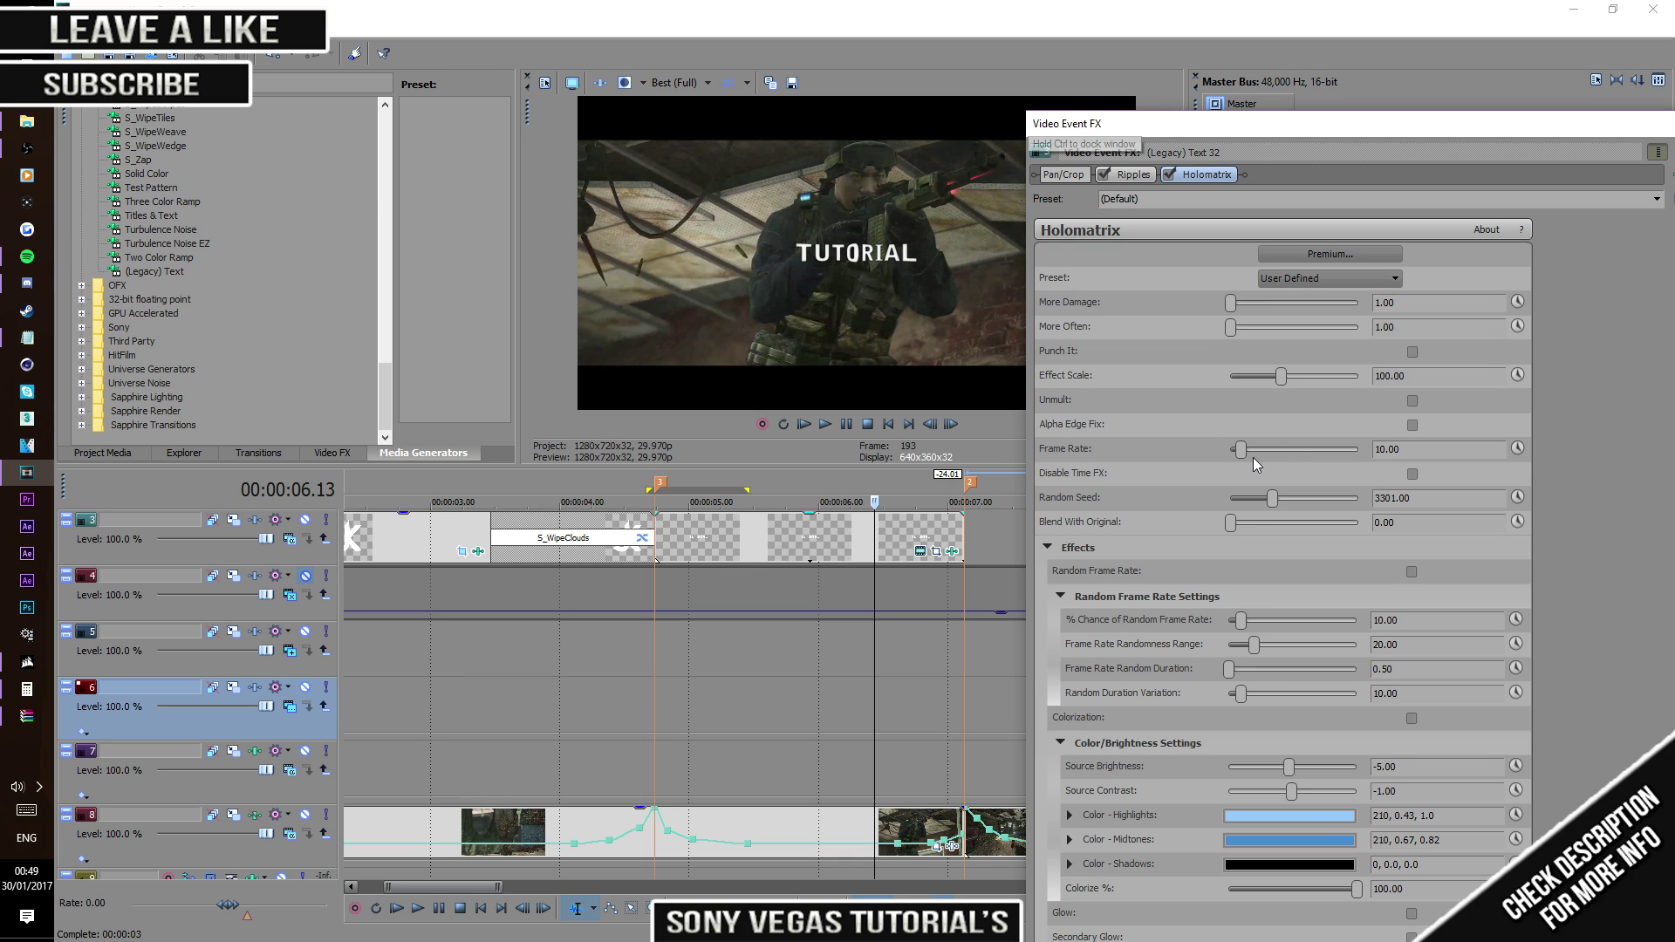
Step: Raise the Holomatrix Frame Rate to 15 and play the title from 4.20 s
drag(1239, 451, 1245, 450)
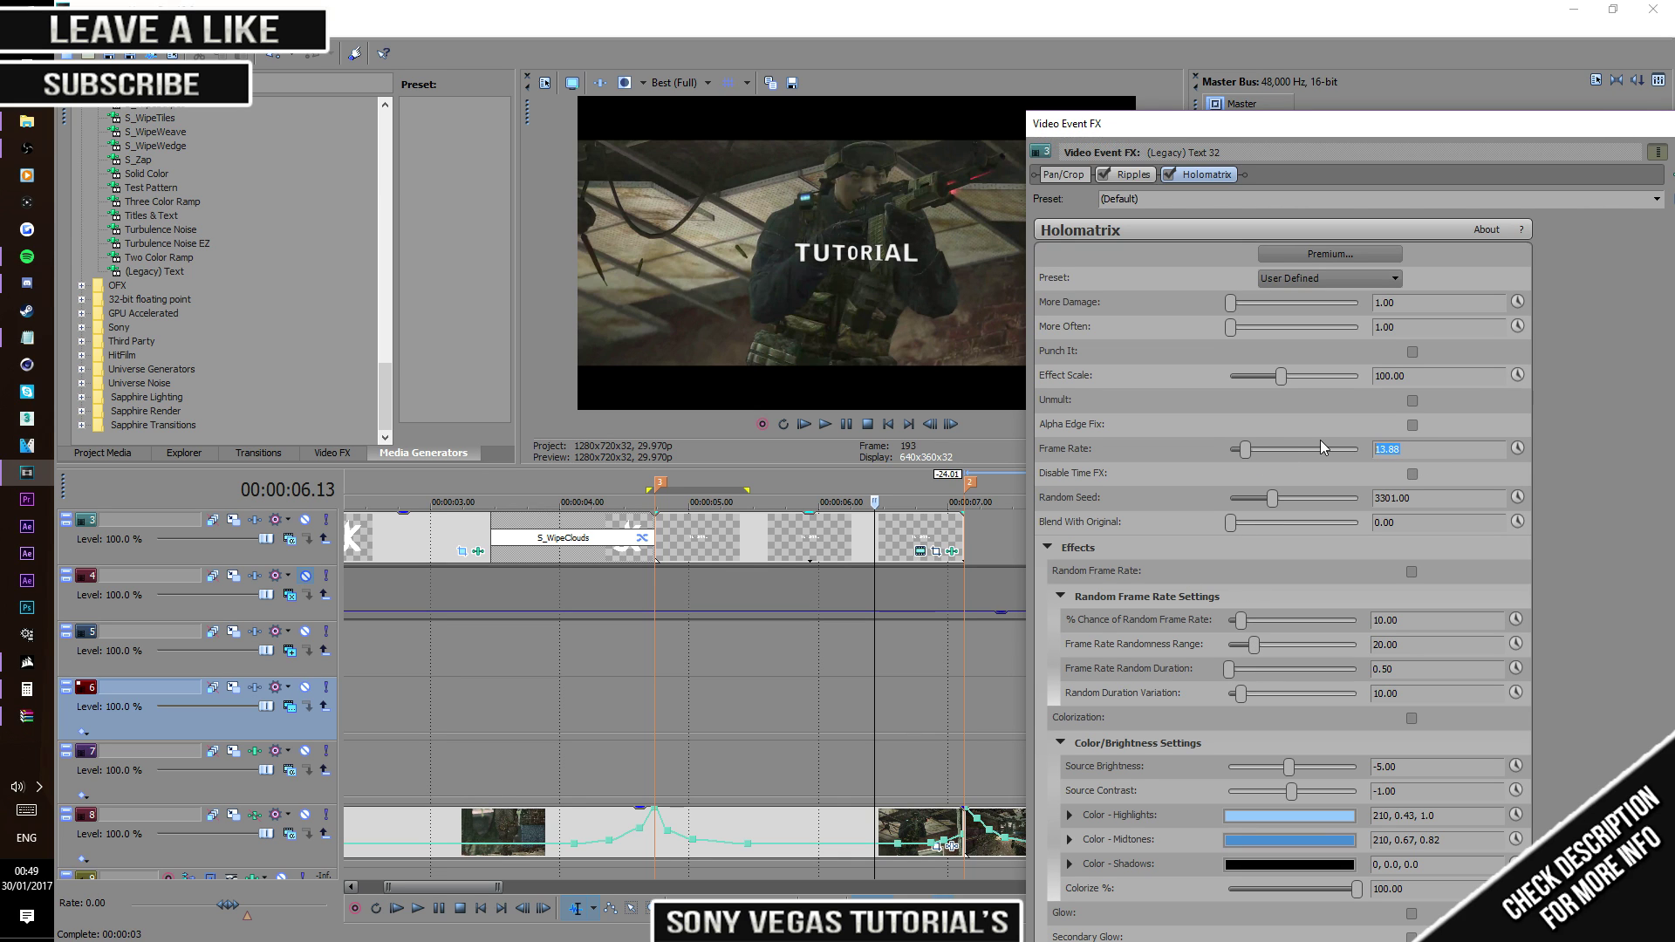
text(15.00)
drag(976, 674, 644, 665)
click(642, 665)
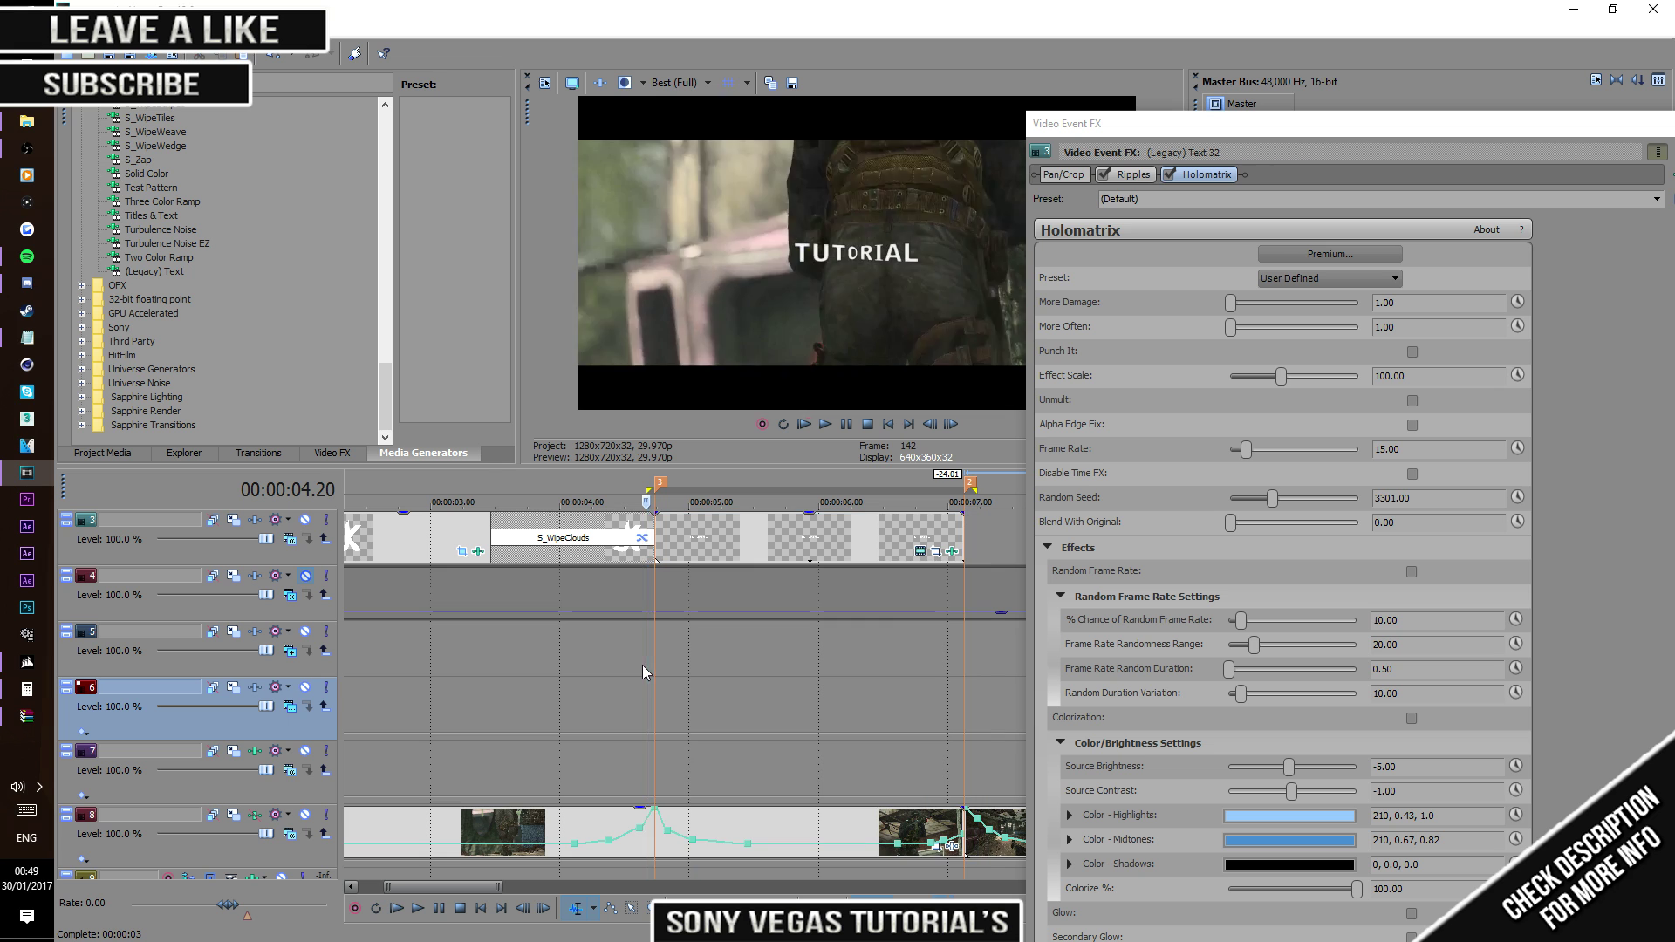
key(space)
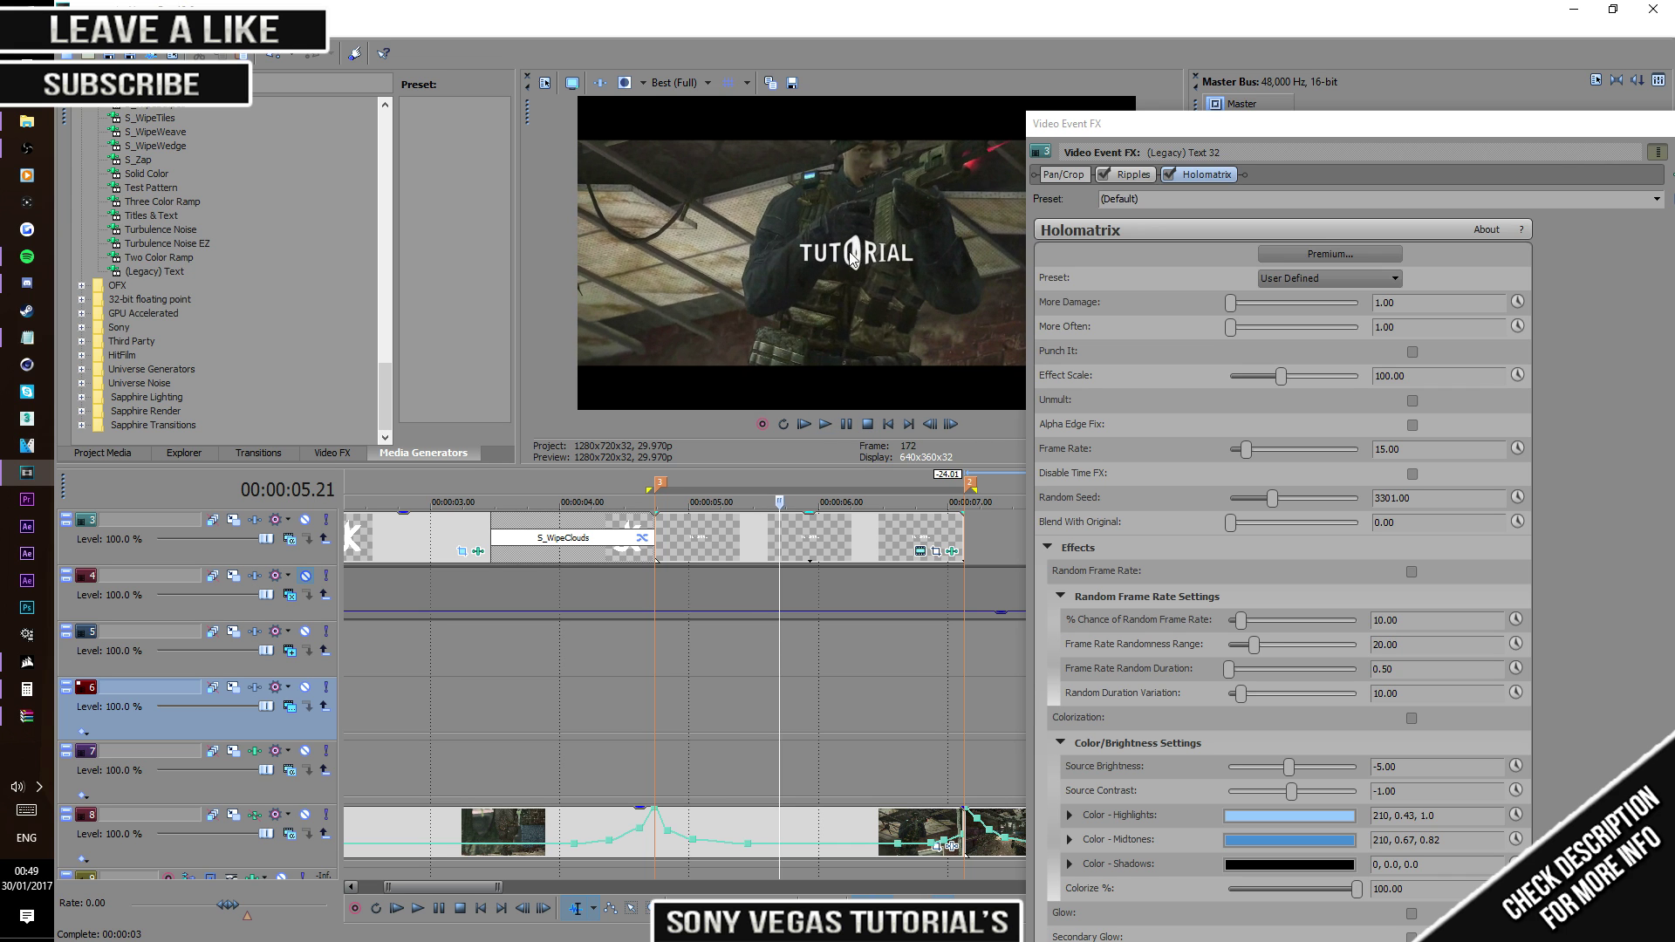
click(831, 422)
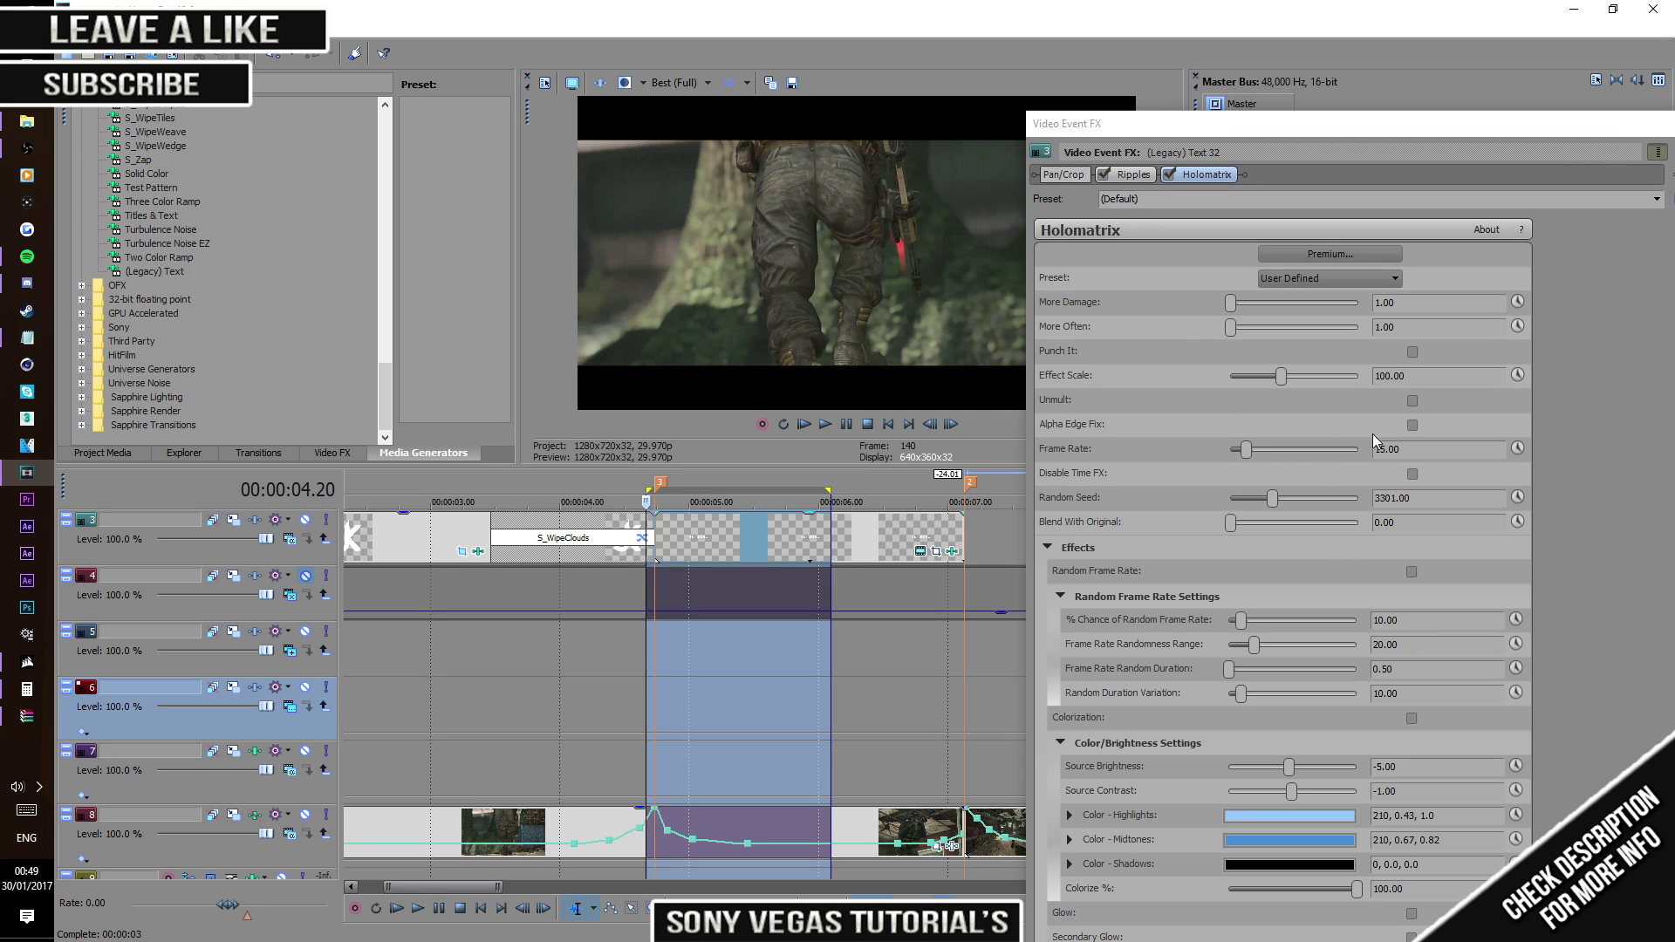
Step: Lower the Holomatrix Frame Rate to 8.16 and reselect the title's timeline range
drag(1248, 457, 1242, 457)
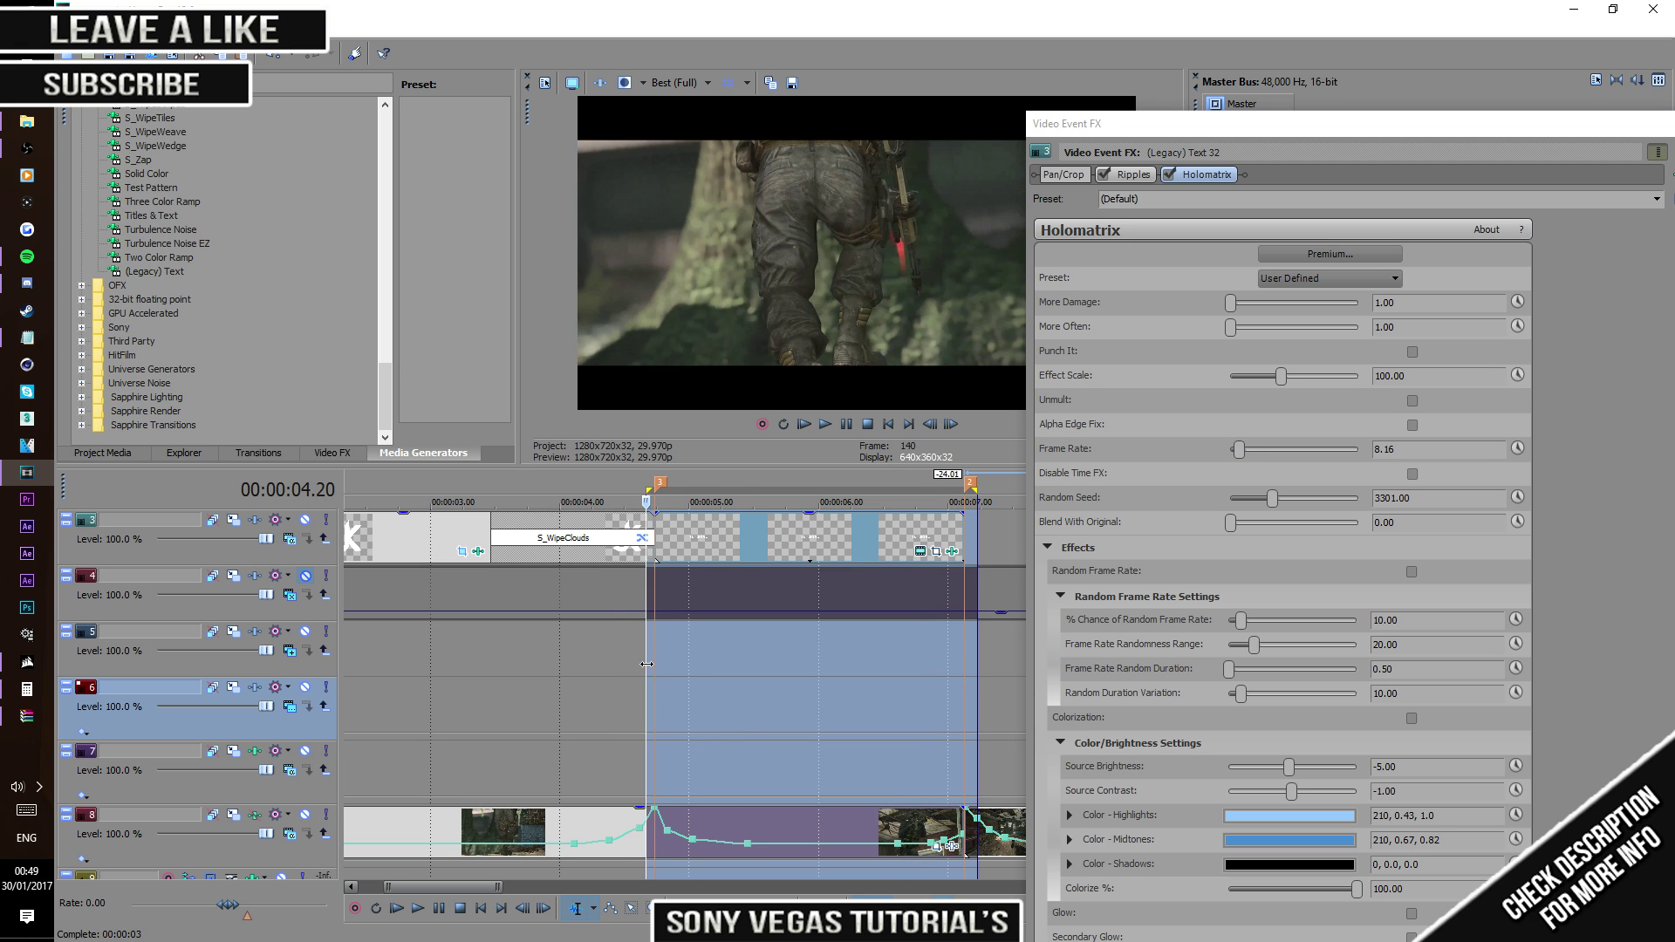
click(799, 661)
drag(799, 660, 646, 663)
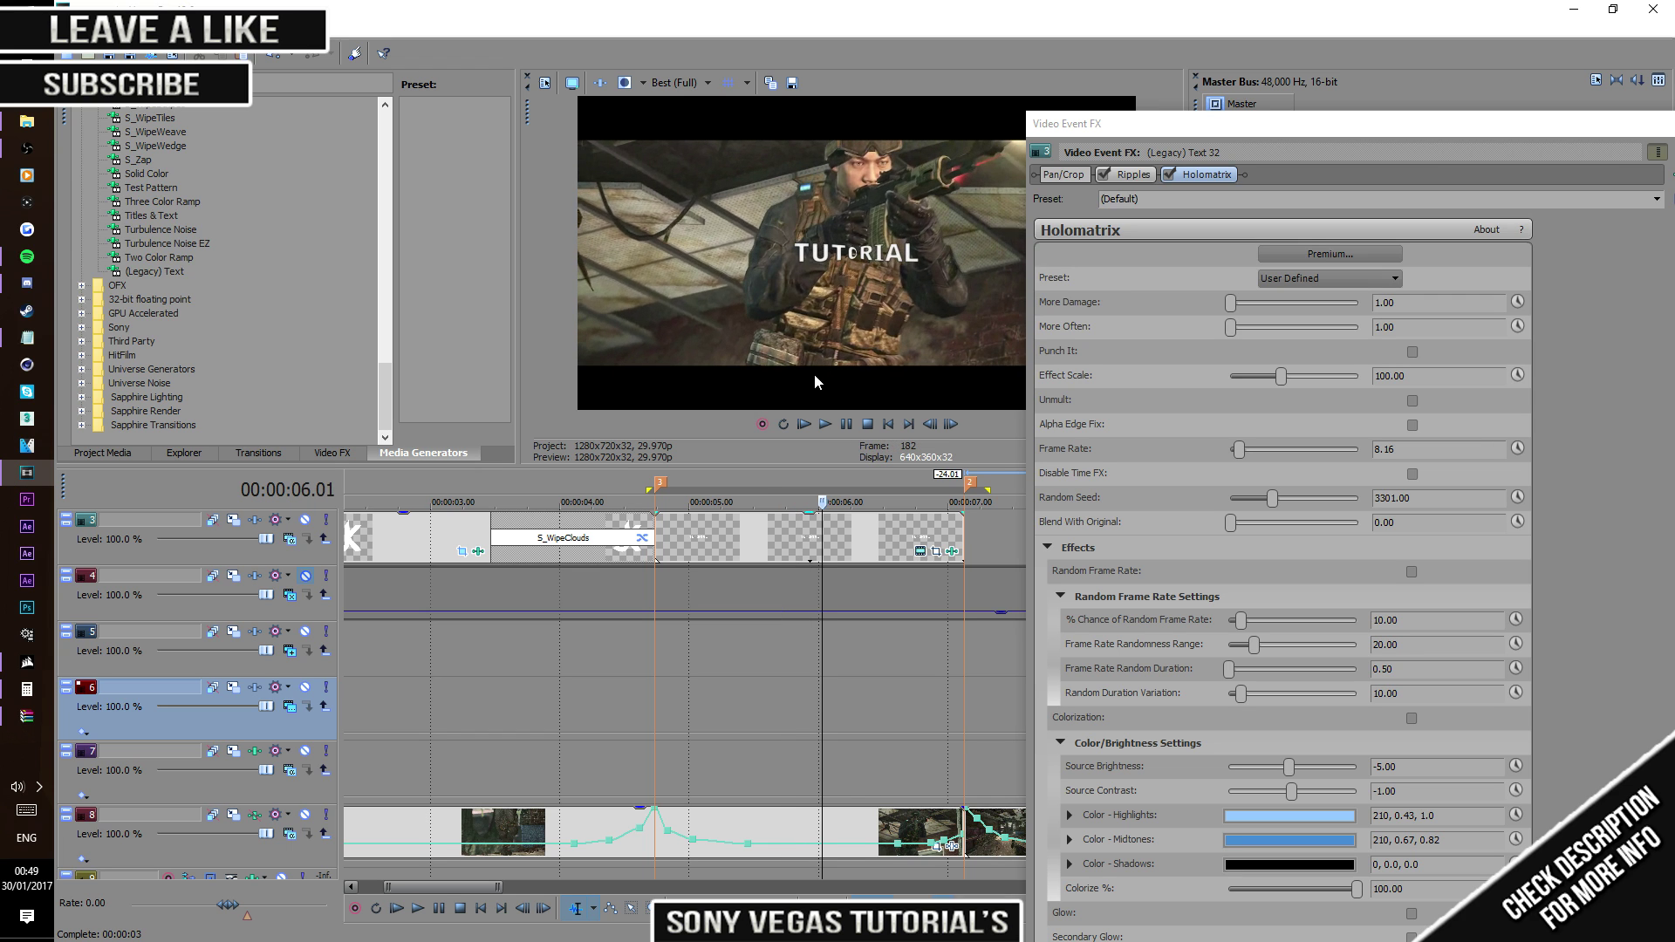
Step: Play the jittery TUTORIAL title animation twice from 4.20 to review it
click(823, 425)
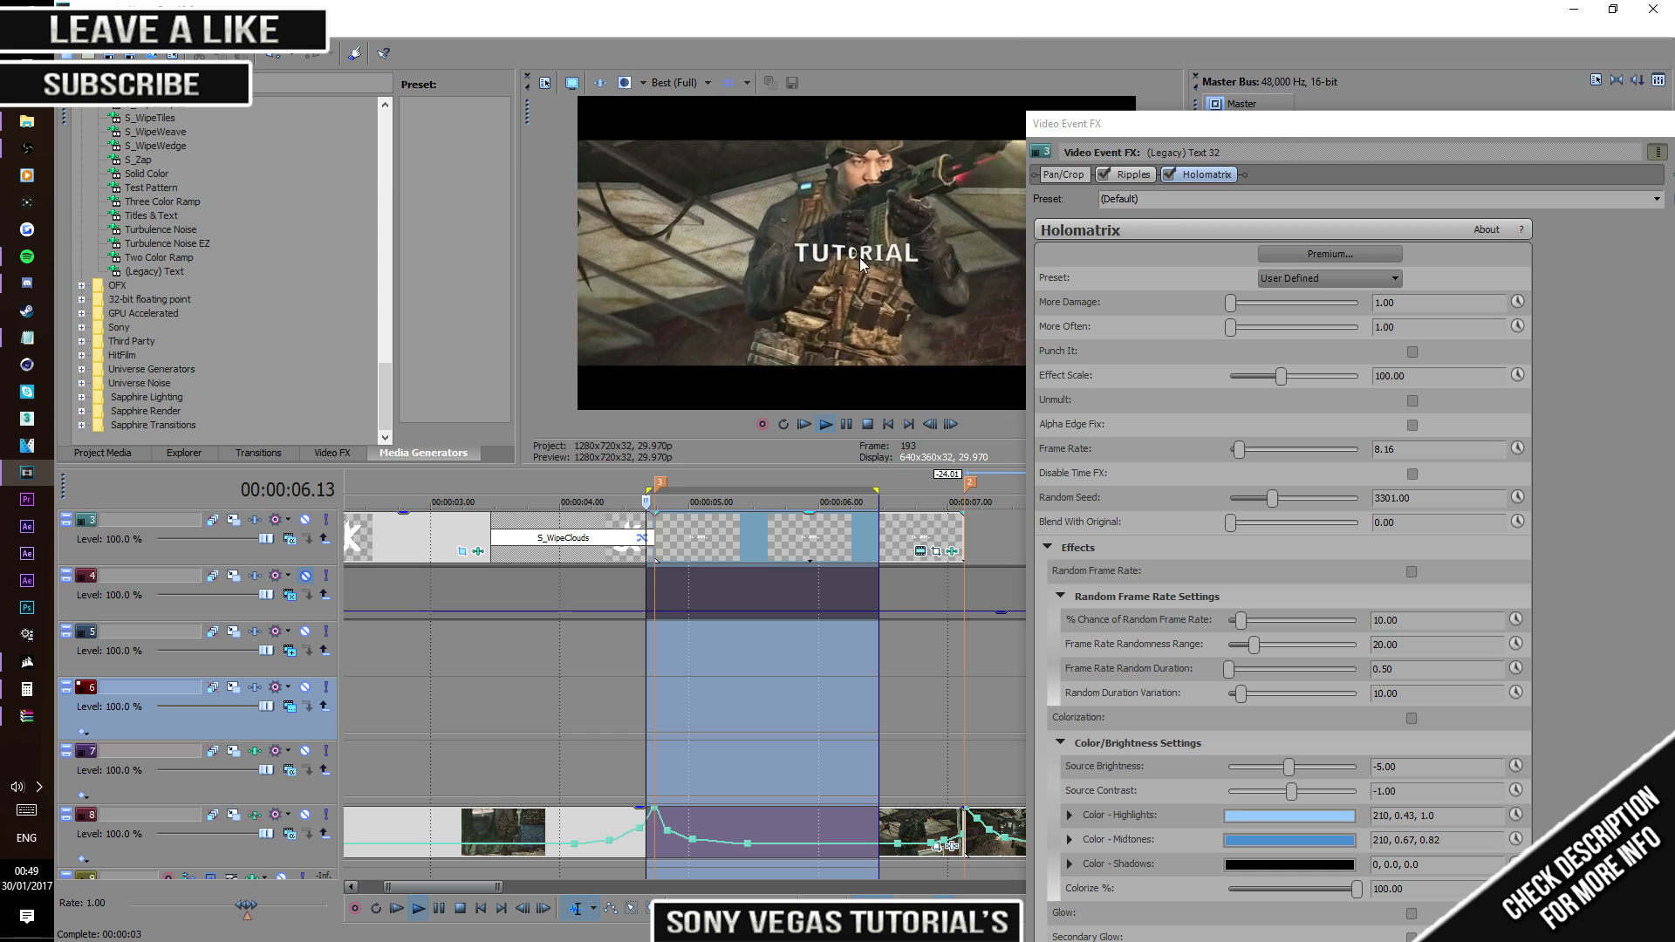
key(space)
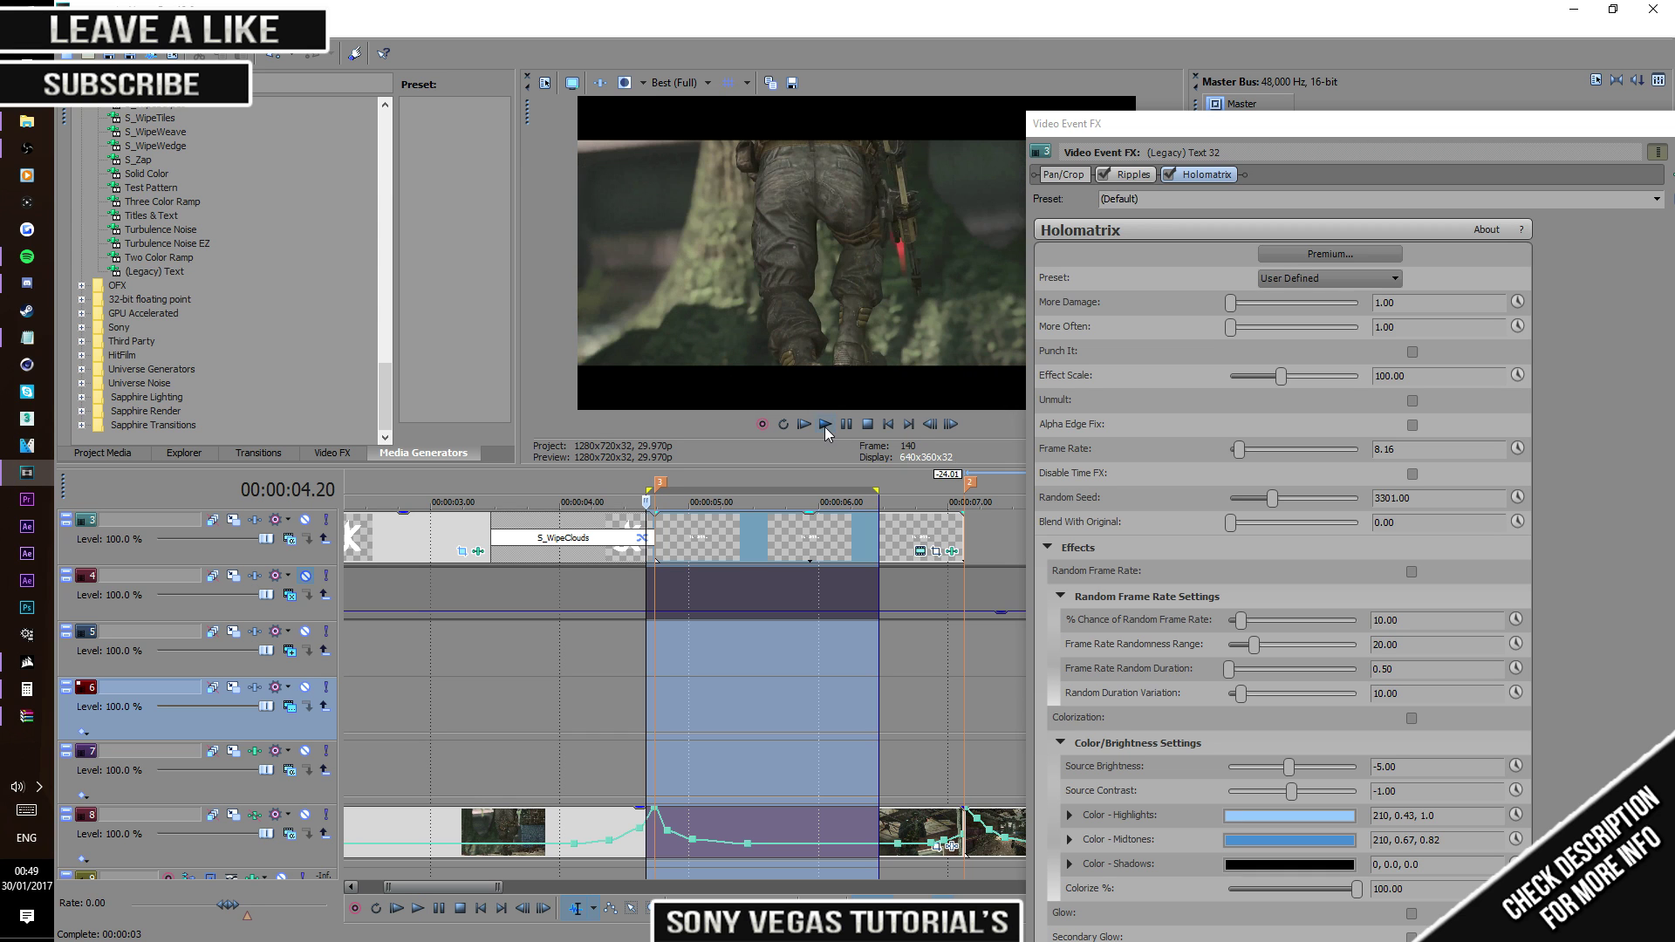
click(825, 426)
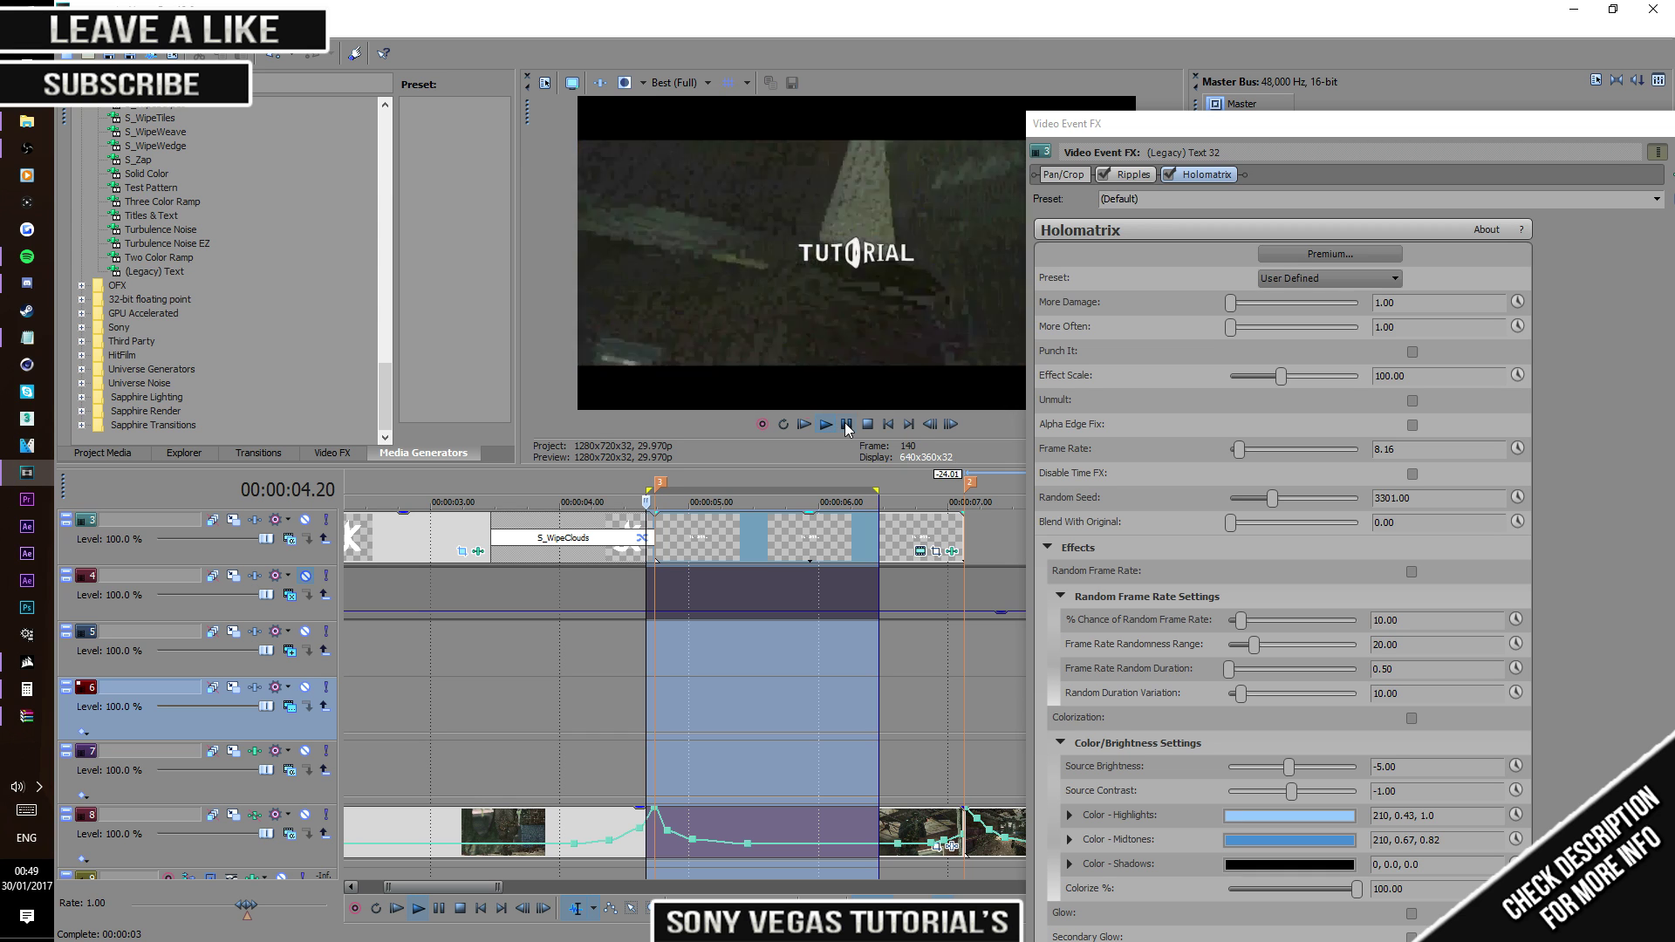
click(846, 426)
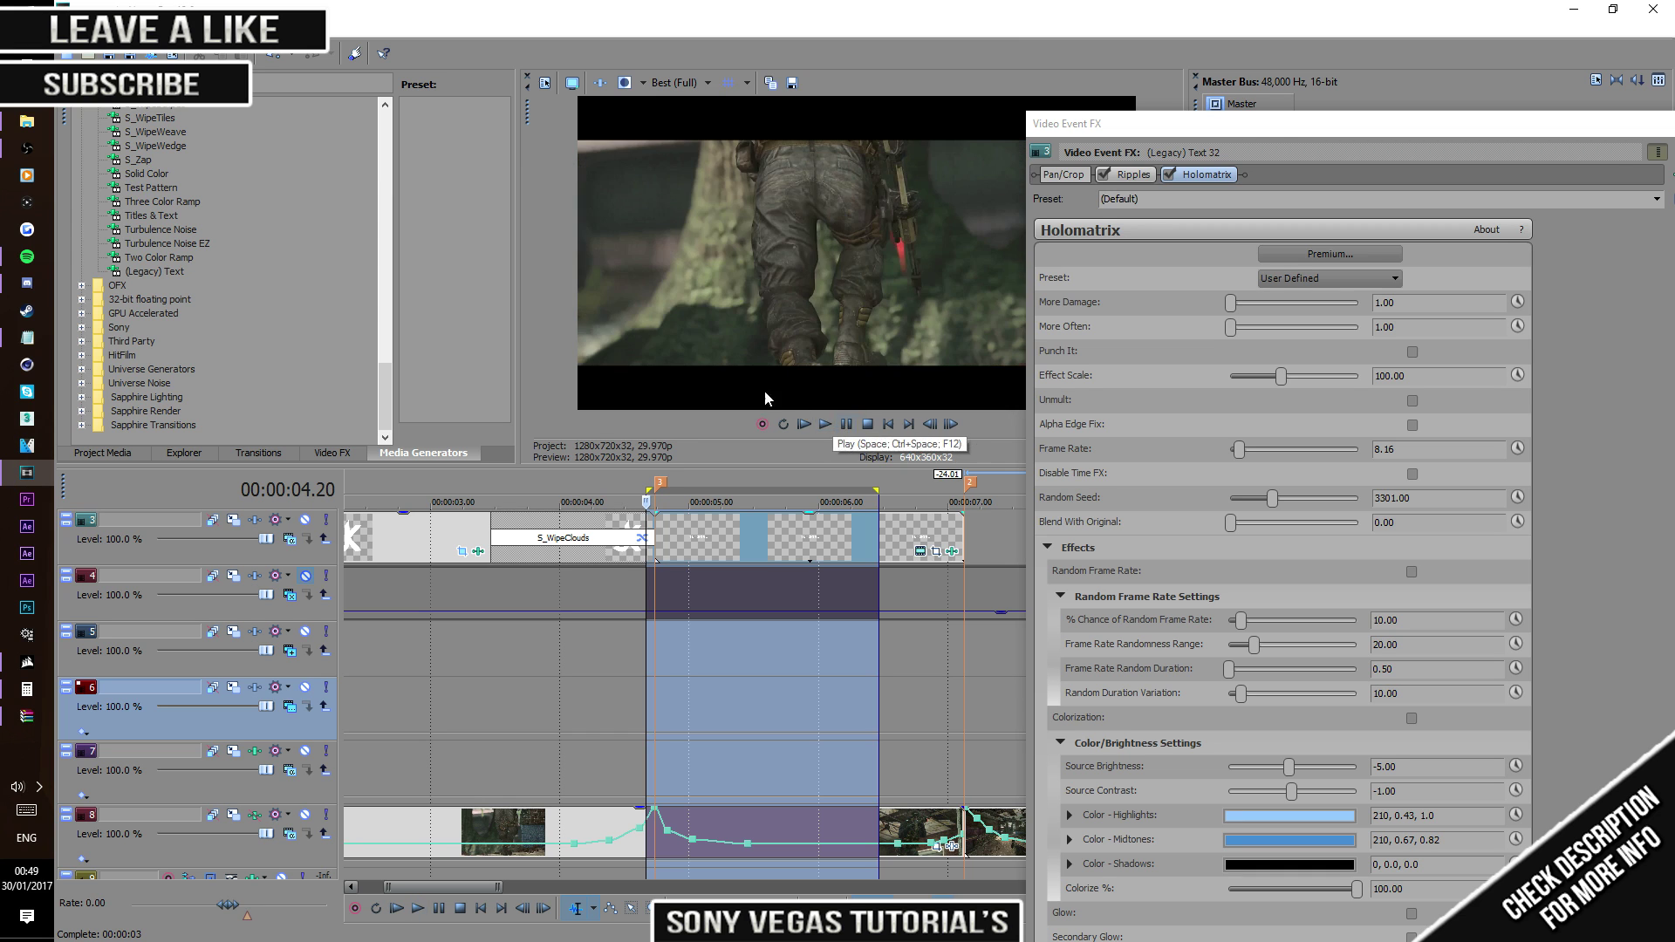
Step: Recheck the Ripples and Holomatrix settings, then close the Video Event FX window
click(1134, 175)
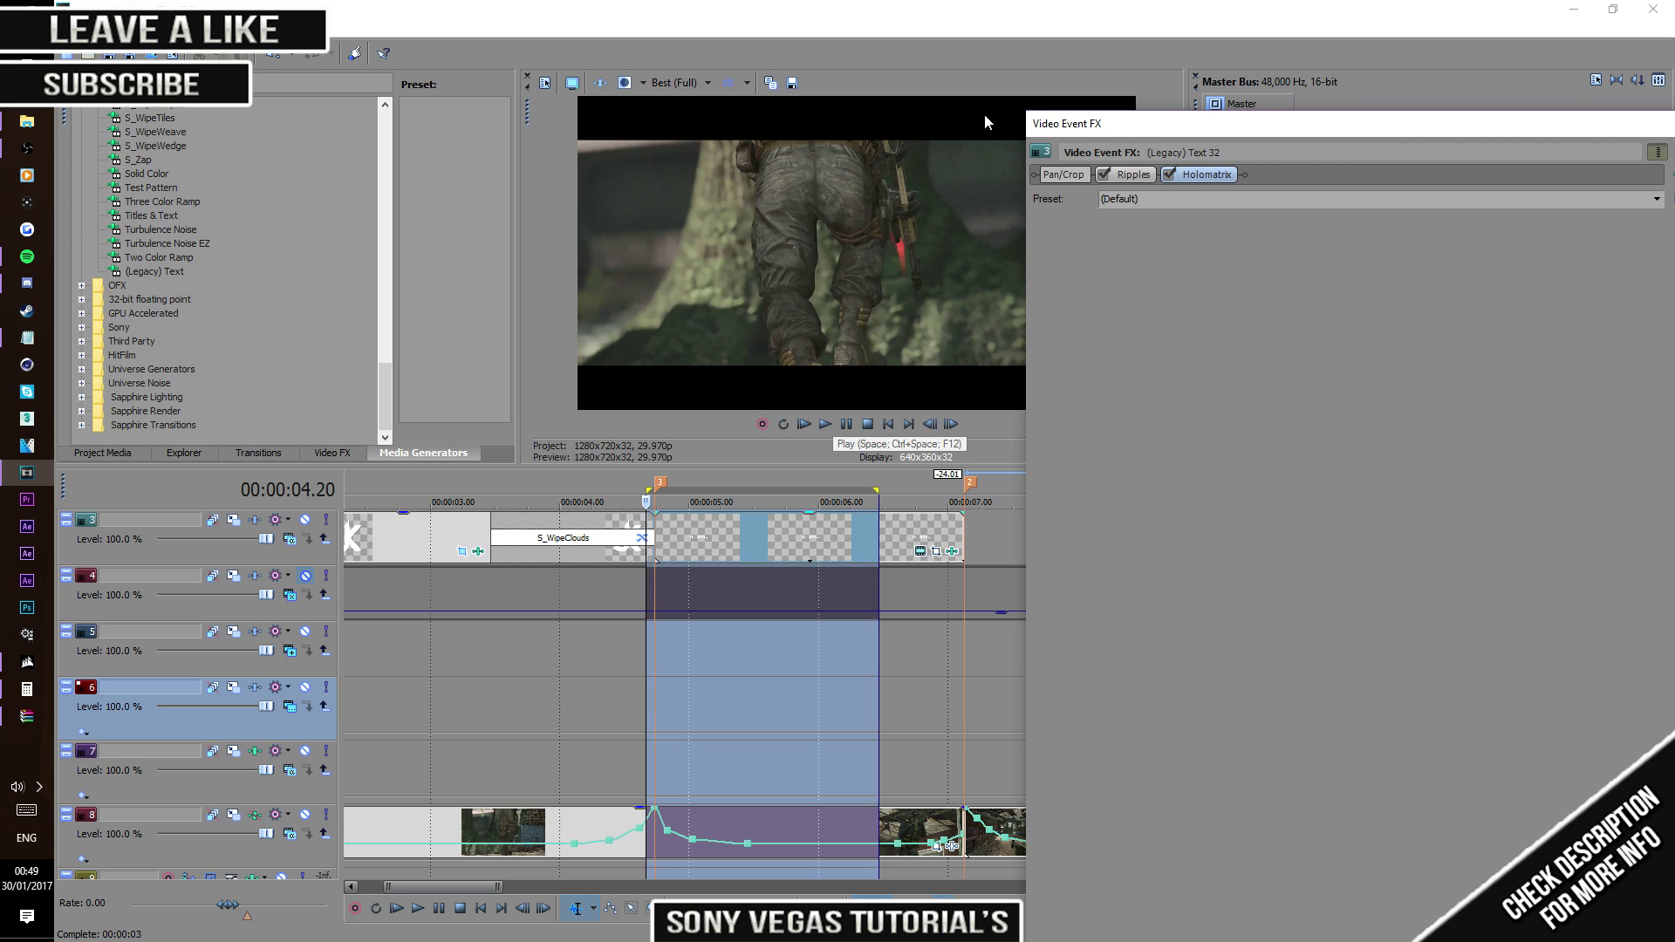
drag(984, 122, 944, 178)
click(1066, 172)
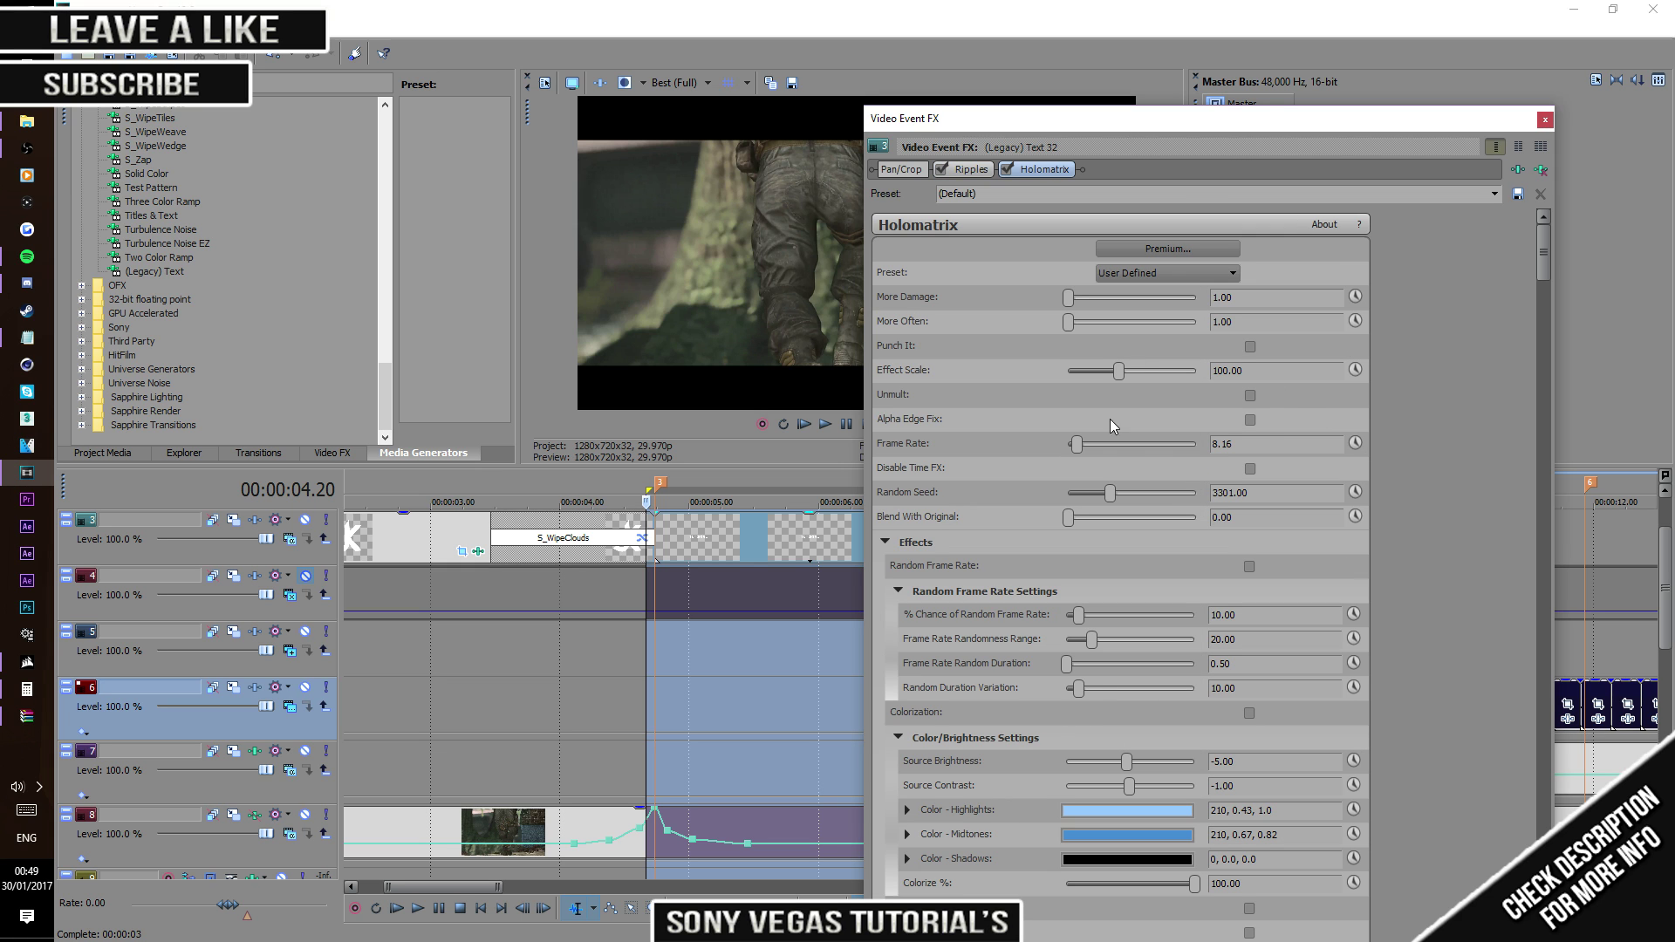
click(1544, 119)
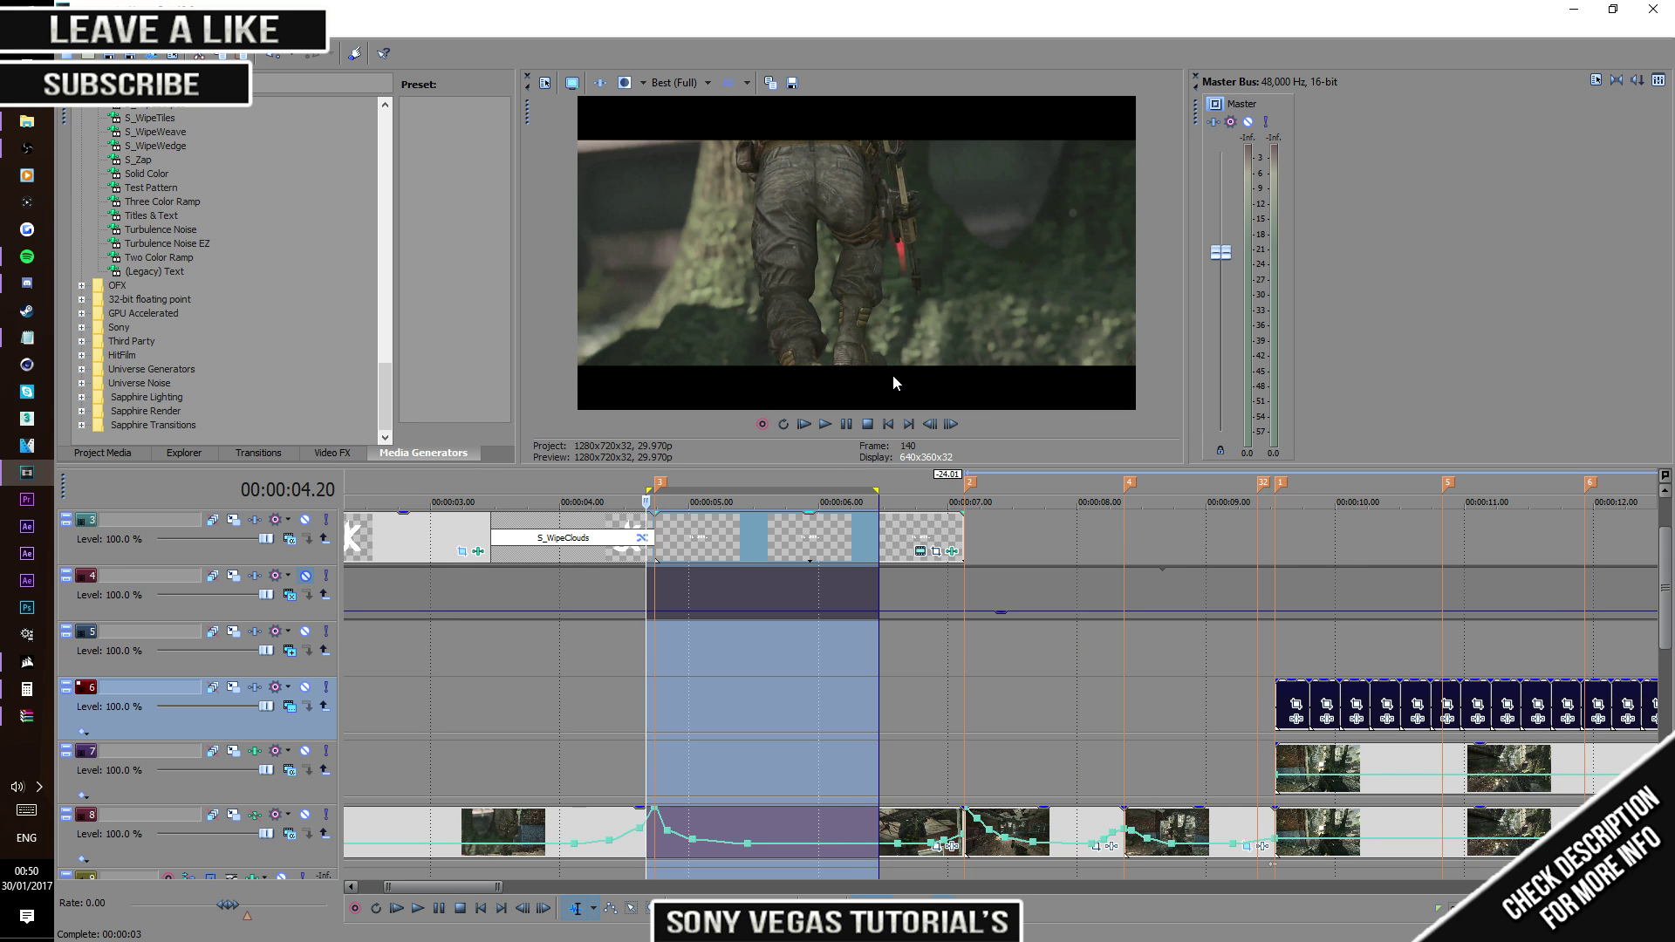